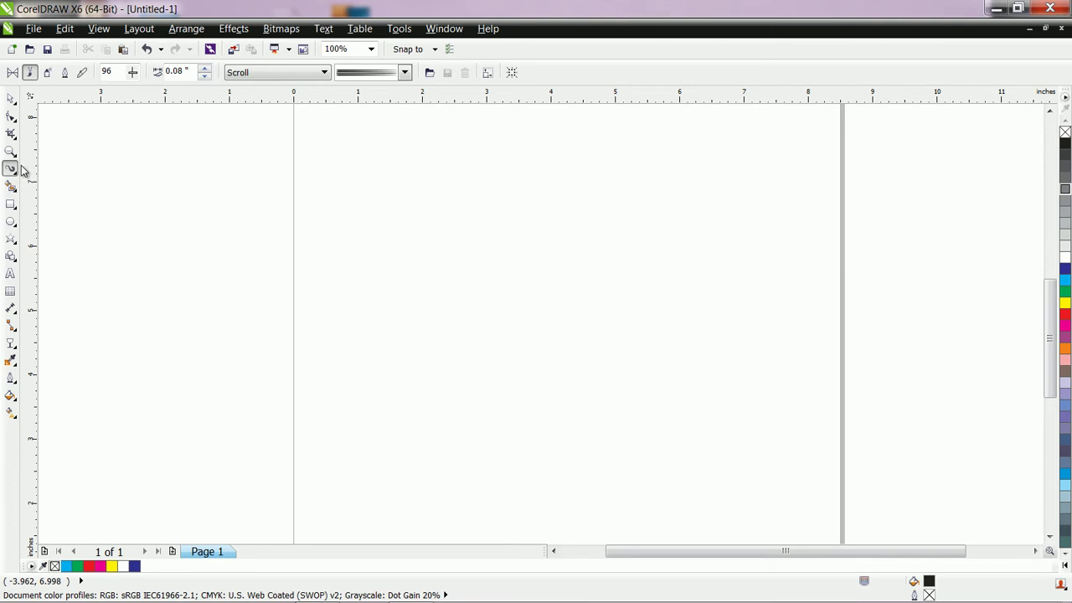
Draw a curved stroke near the middle of the page with the multi-line oval brush from the Artistic category.
{"action": "left_click", "coordinate": [324, 74]}
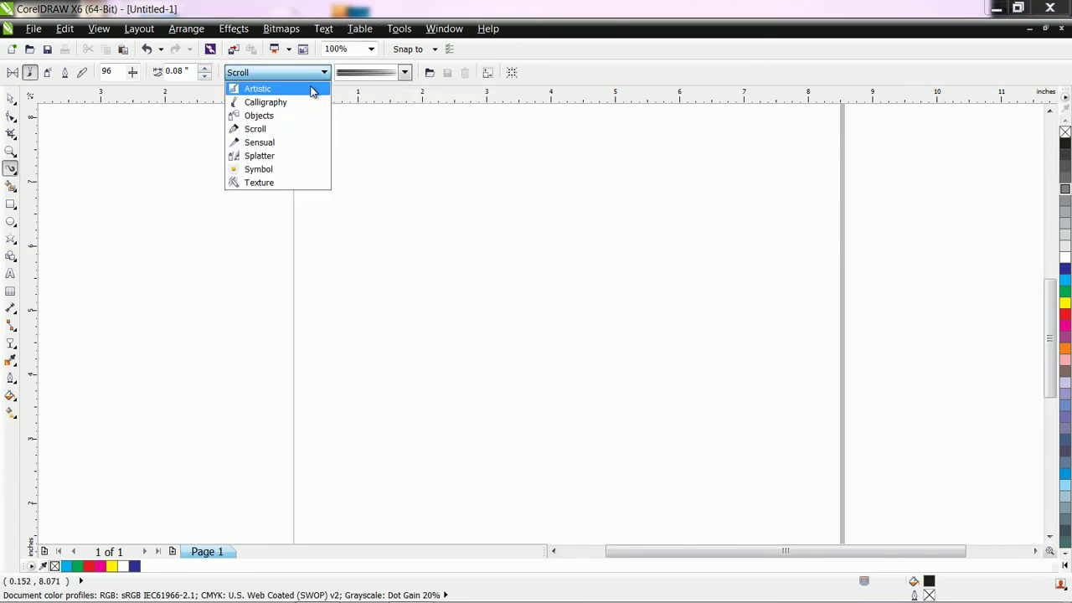
{"action": "left_click", "coordinate": [311, 90]}
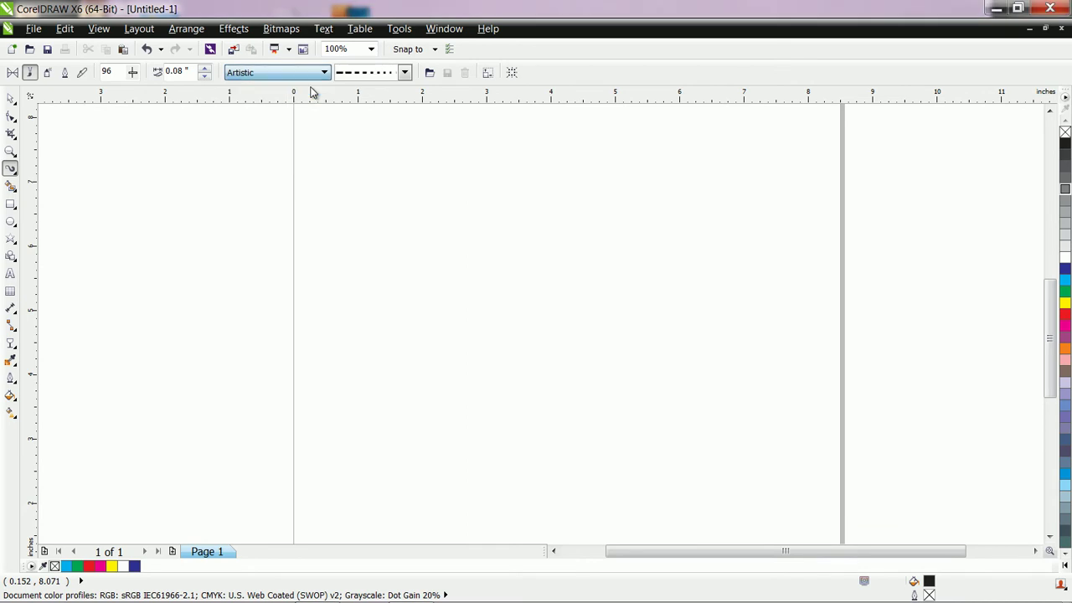
{"action": "left_click", "coordinate": [404, 73]}
{"action": "mouse_move", "coordinate": [430, 129]}
{"action": "left_mouse_down"}
{"action": "mouse_move", "coordinate": [431, 359]}
{"action": "mouse_move", "coordinate": [474, 350]}
{"action": "mouse_move", "coordinate": [556, 220]}
{"action": "mouse_move", "coordinate": [562, 190]}
{"action": "left_mouse_up"}
{"action": "left_click", "coordinate": [388, 302]}
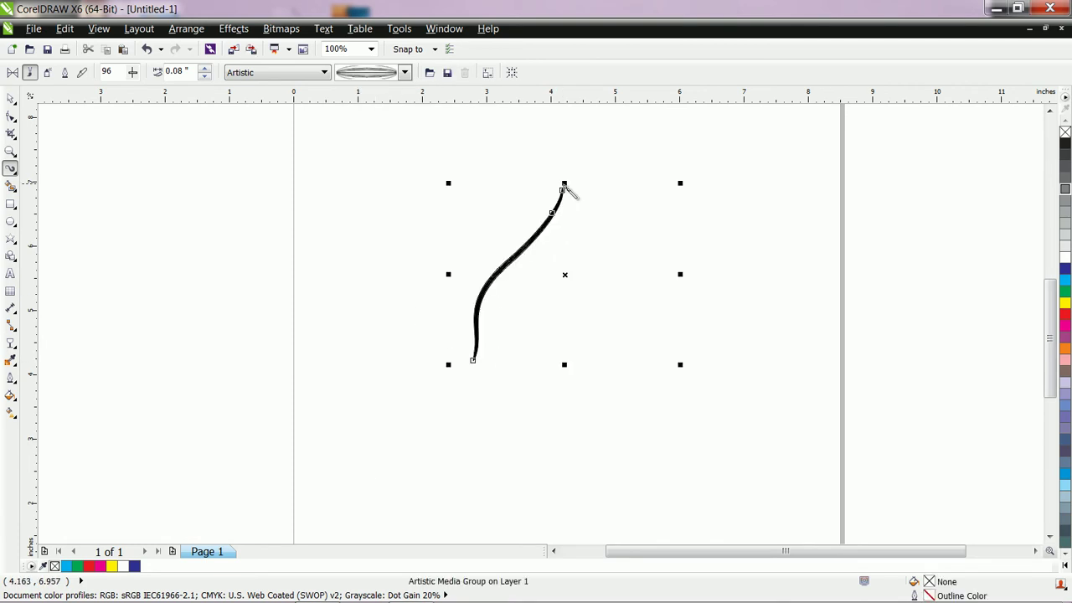
Set the curved stroke's width to 0.43 inches.
{"action": "left_click", "coordinate": [205, 70]}
{"action": "left_click", "coordinate": [206, 70]}
{"action": "left_click", "coordinate": [205, 70]}
{"action": "left_click", "coordinate": [204, 70]}
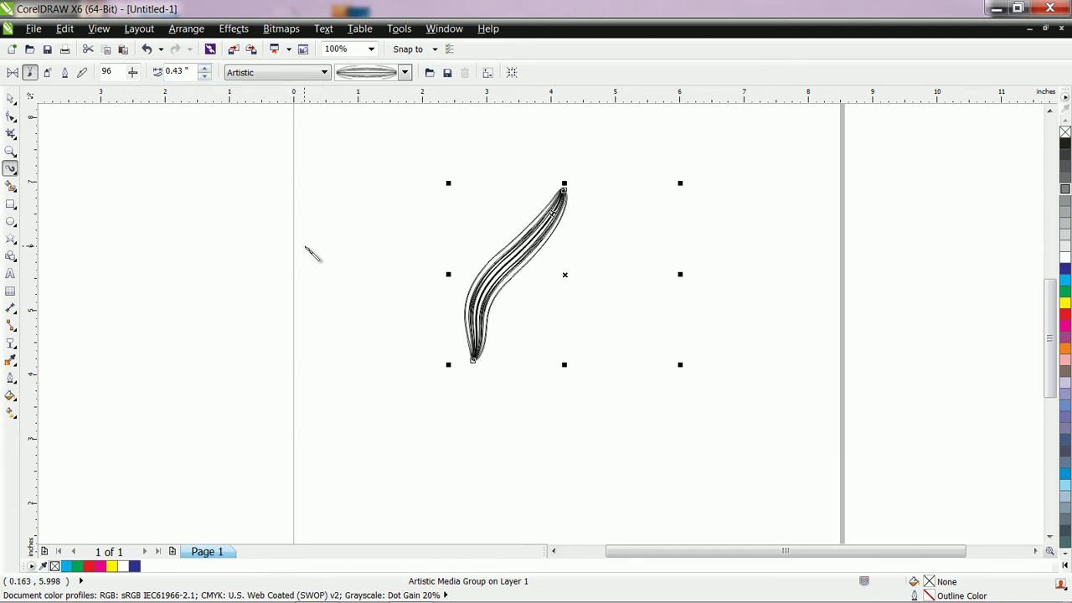
Try the alternating black-and-white diamond brush and the dashed brush on the curved stroke.
{"action": "left_click", "coordinate": [404, 72]}
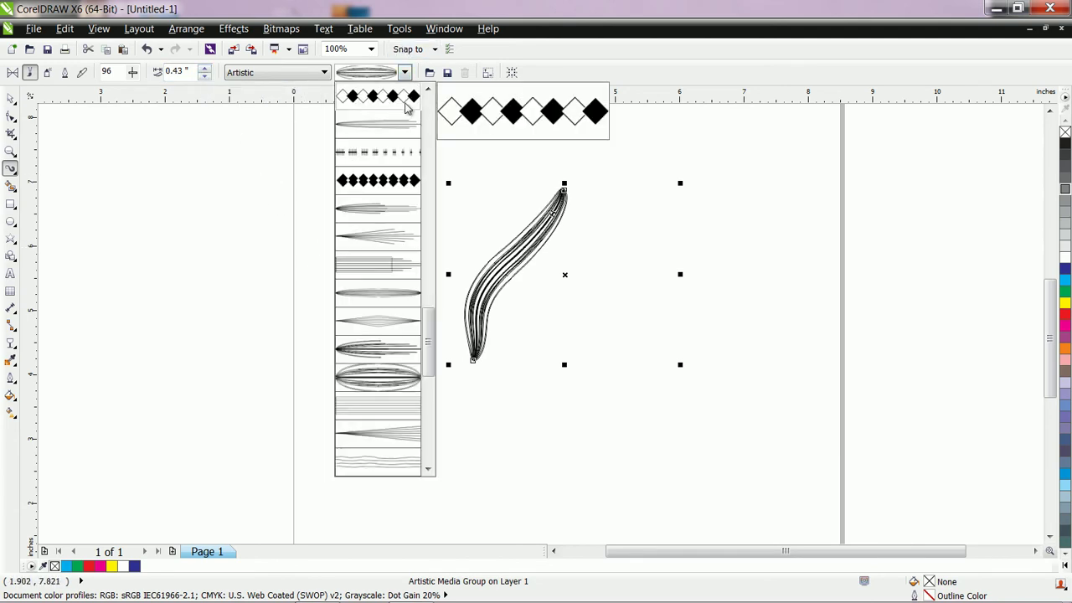
{"action": "left_click", "coordinate": [407, 99]}
{"action": "left_click", "coordinate": [405, 72]}
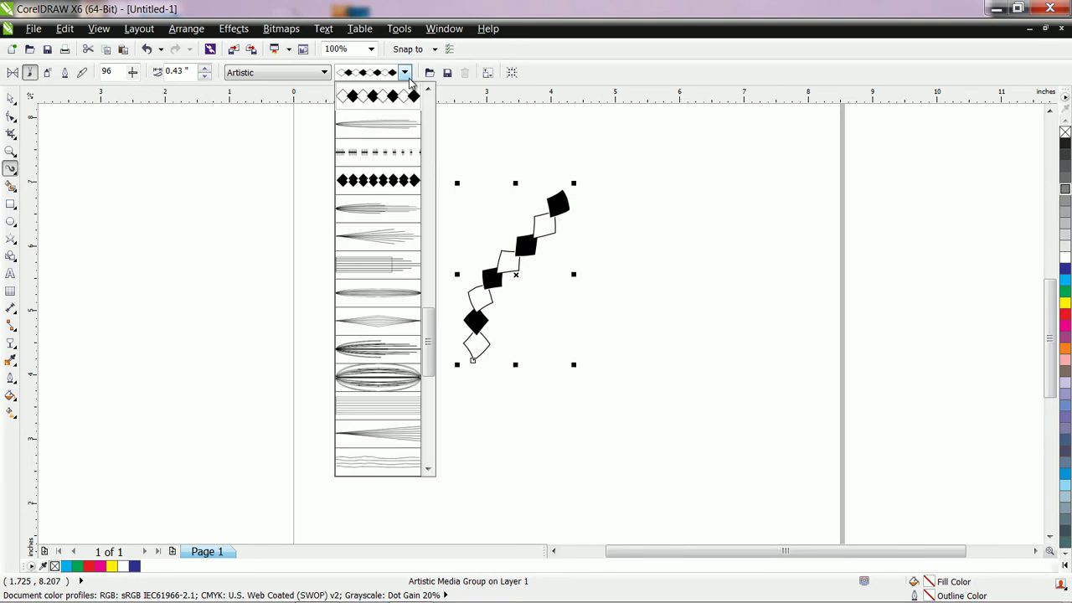
{"action": "left_click", "coordinate": [423, 168]}
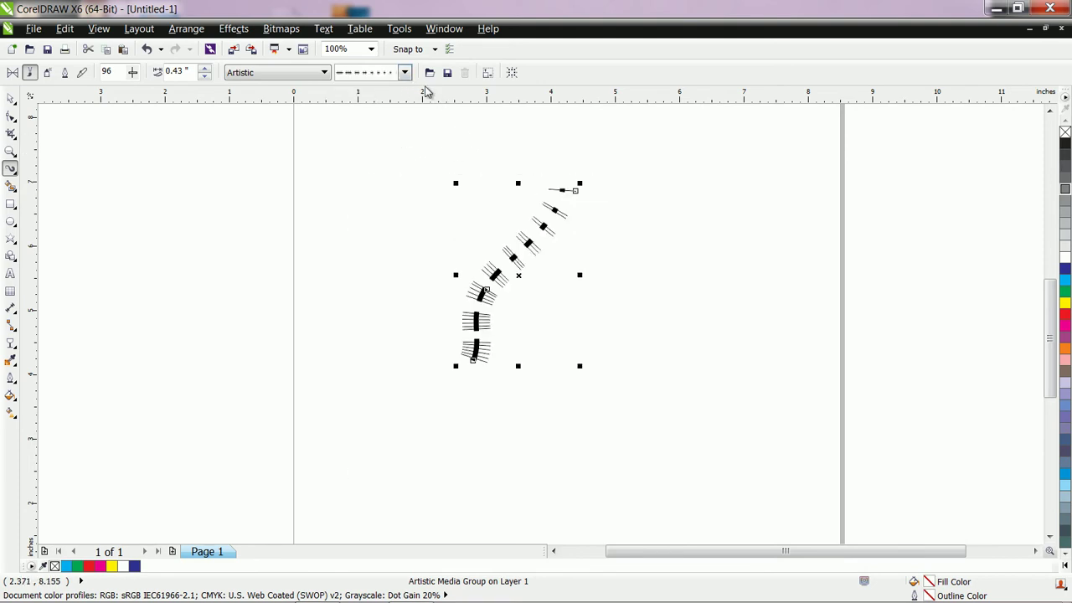
{"action": "left_click", "coordinate": [405, 72]}
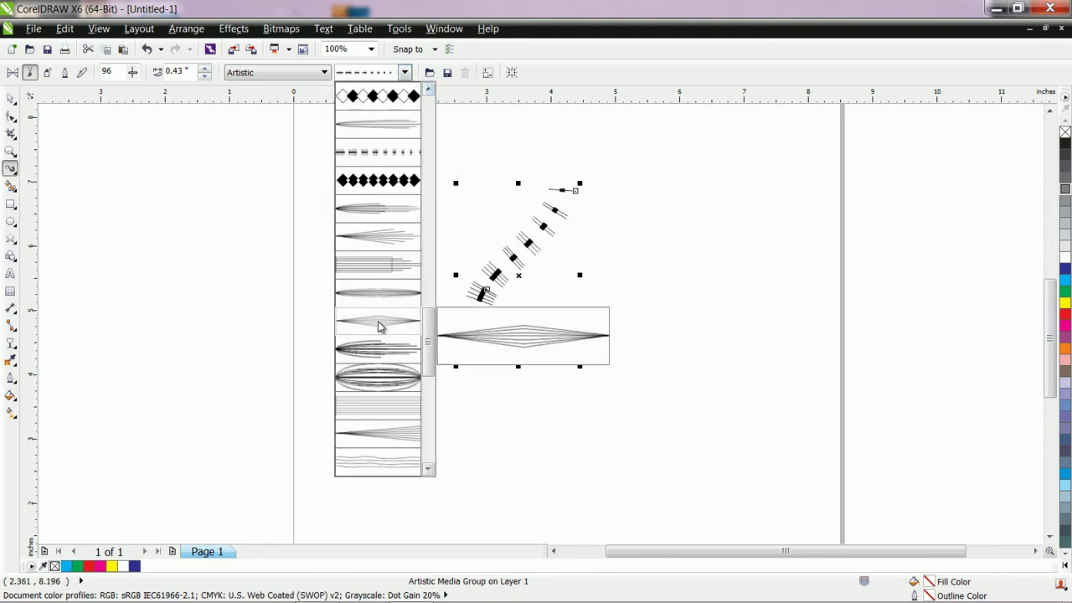
{"action": "left_click", "coordinate": [318, 73]}
{"action": "left_click", "coordinate": [319, 73]}
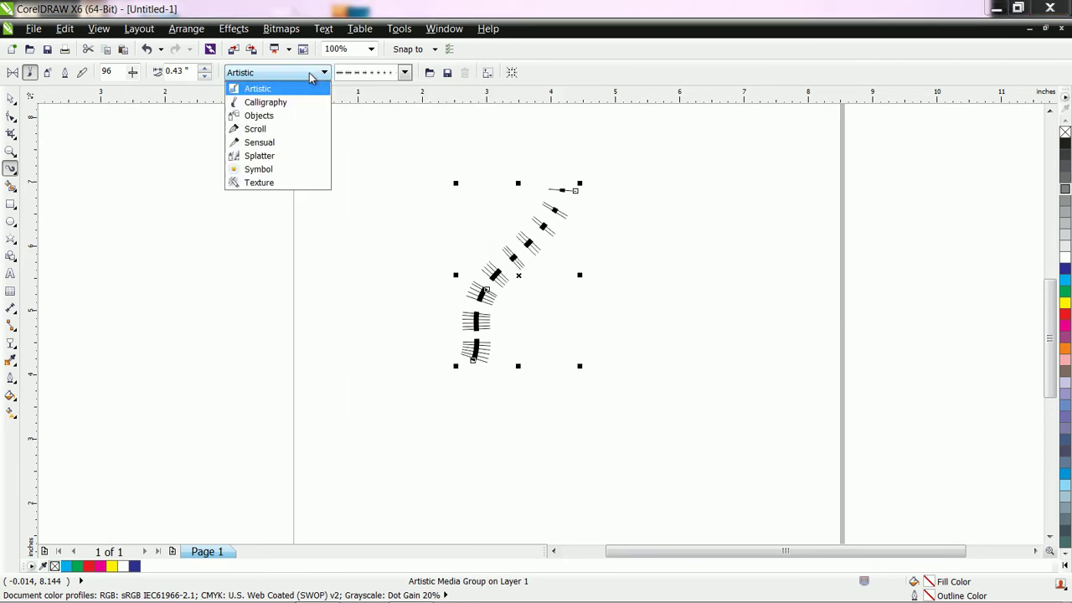
{"action": "left_click", "coordinate": [364, 196]}
Apply the grey stones brush from the Objects category to the curved stroke and draw a second, arched stroke above it.
{"action": "left_click", "coordinate": [318, 73]}
{"action": "left_click", "coordinate": [306, 115]}
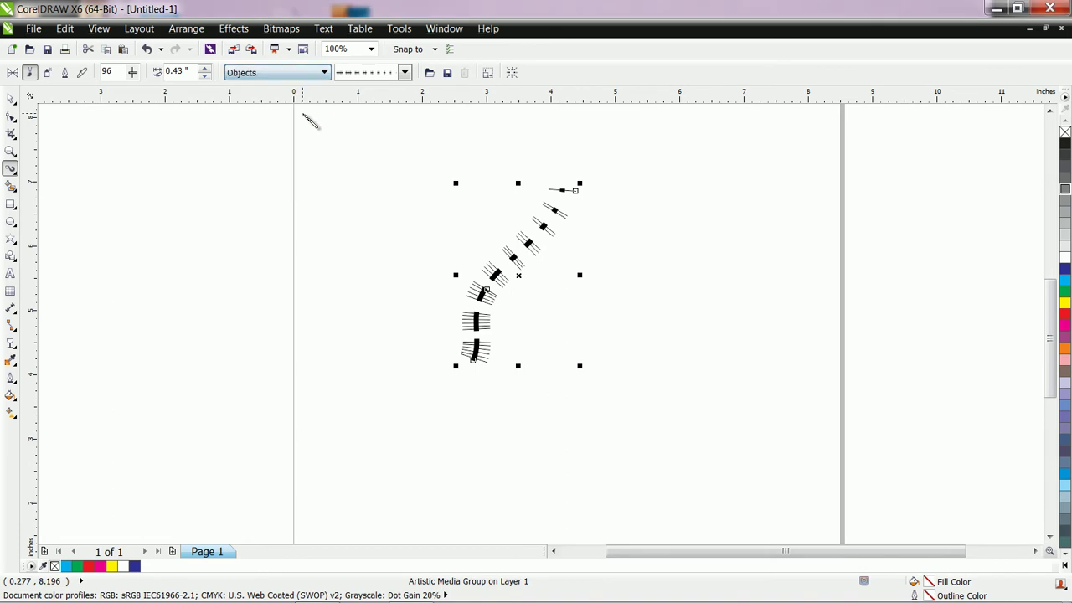
{"action": "left_click", "coordinate": [405, 74]}
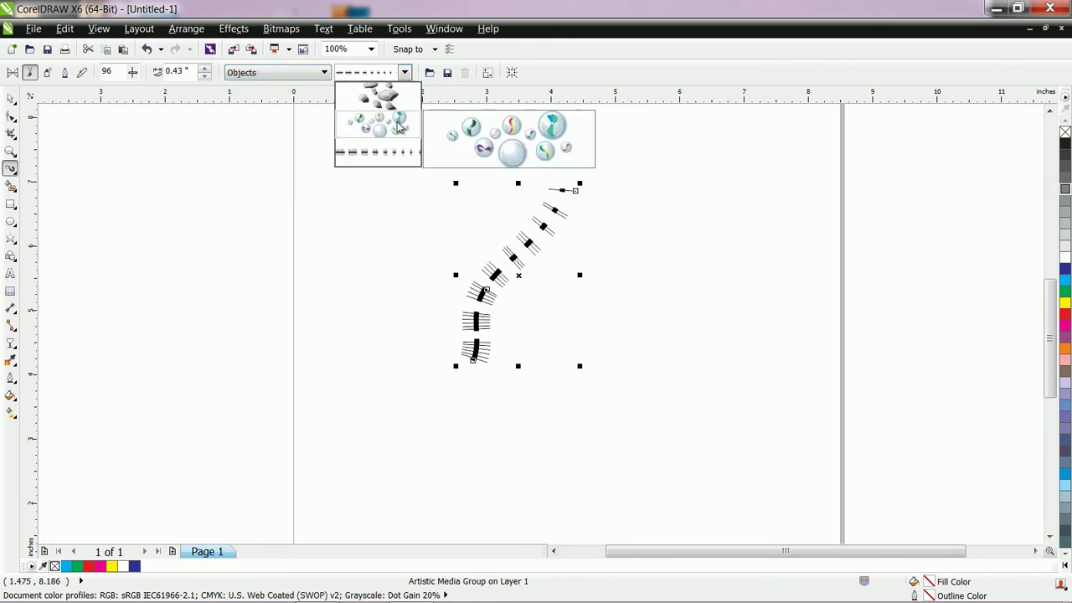
{"action": "left_click", "coordinate": [377, 97]}
{"action": "left_click_drag", "start_coordinate": [400, 211], "coordinate": [554, 157]}
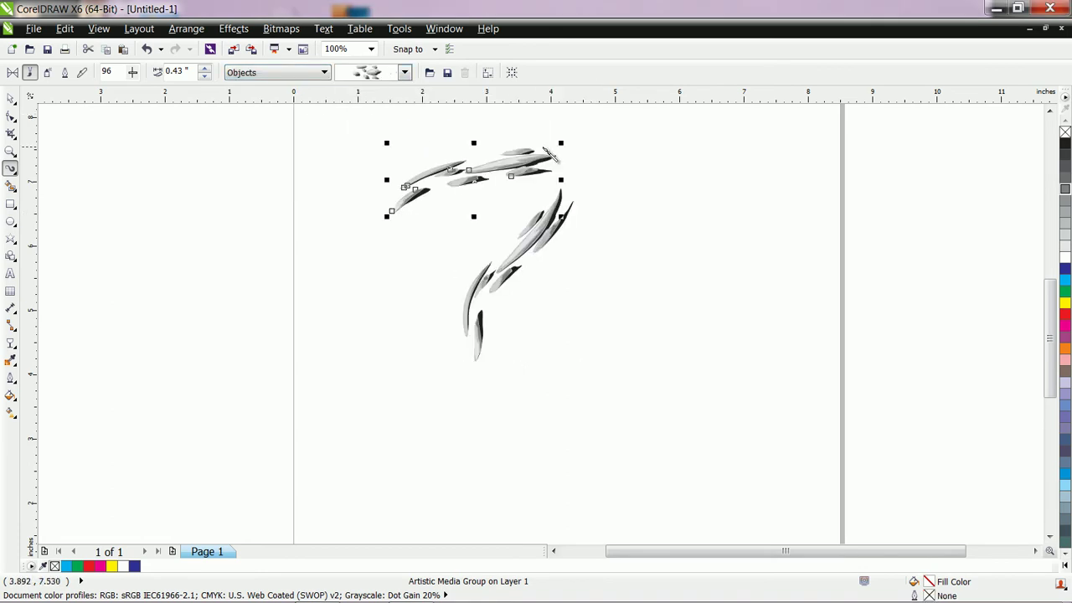
Set the width of the upper stones stroke to 0.68 inches and deselect it.
{"action": "left_click", "coordinate": [401, 281]}
{"action": "left_click", "coordinate": [485, 170]}
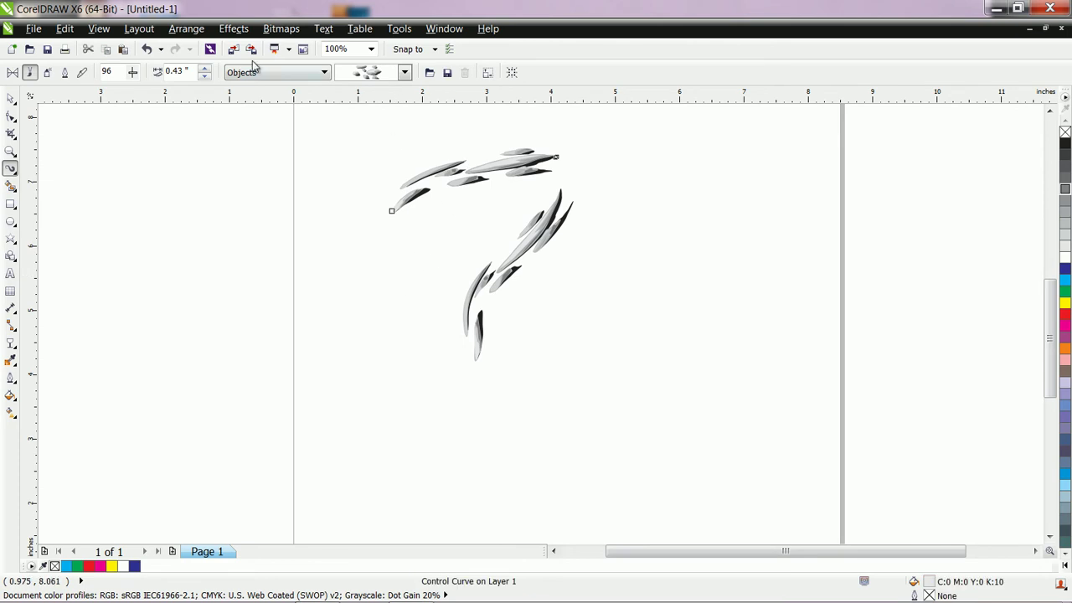
{"action": "left_click", "coordinate": [204, 69]}
{"action": "left_click", "coordinate": [204, 69]}
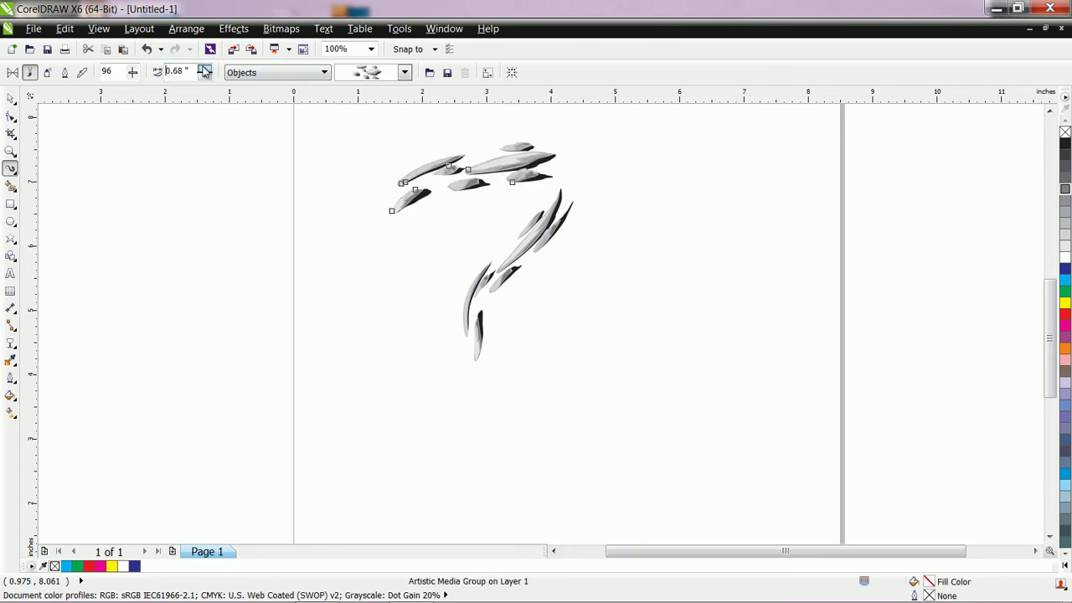
{"action": "left_click", "coordinate": [304, 77]}
{"action": "left_click", "coordinate": [389, 219]}
{"action": "left_click", "coordinate": [359, 169]}
Draw a black reversed-S stroke to the right of the stones with the tapering multi-line brush from the Scroll category.
{"action": "left_click", "coordinate": [325, 73]}
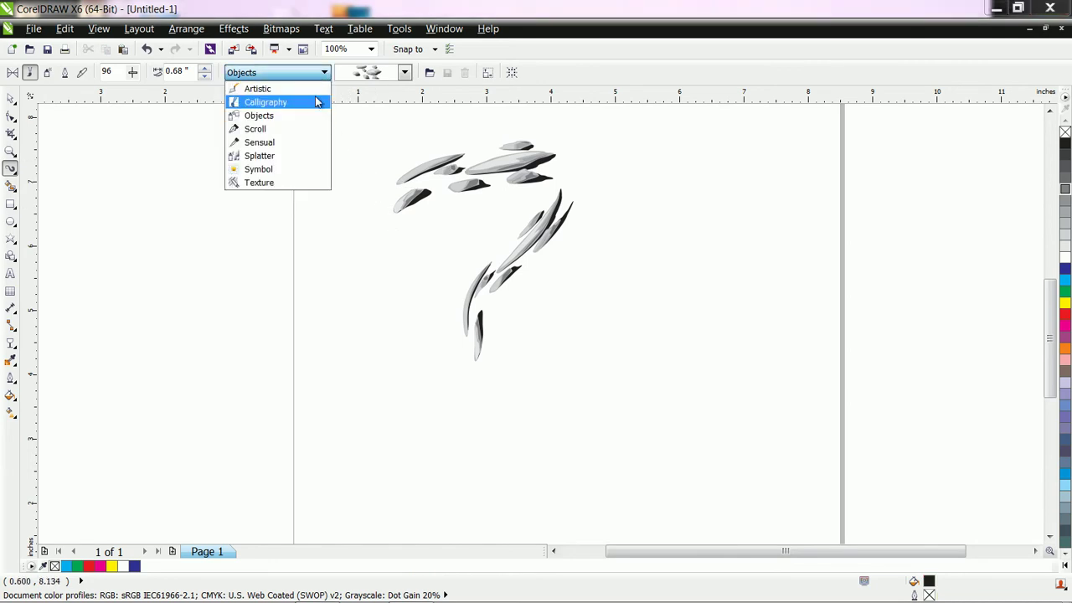
{"action": "left_click", "coordinate": [312, 126]}
{"action": "left_click", "coordinate": [405, 72]}
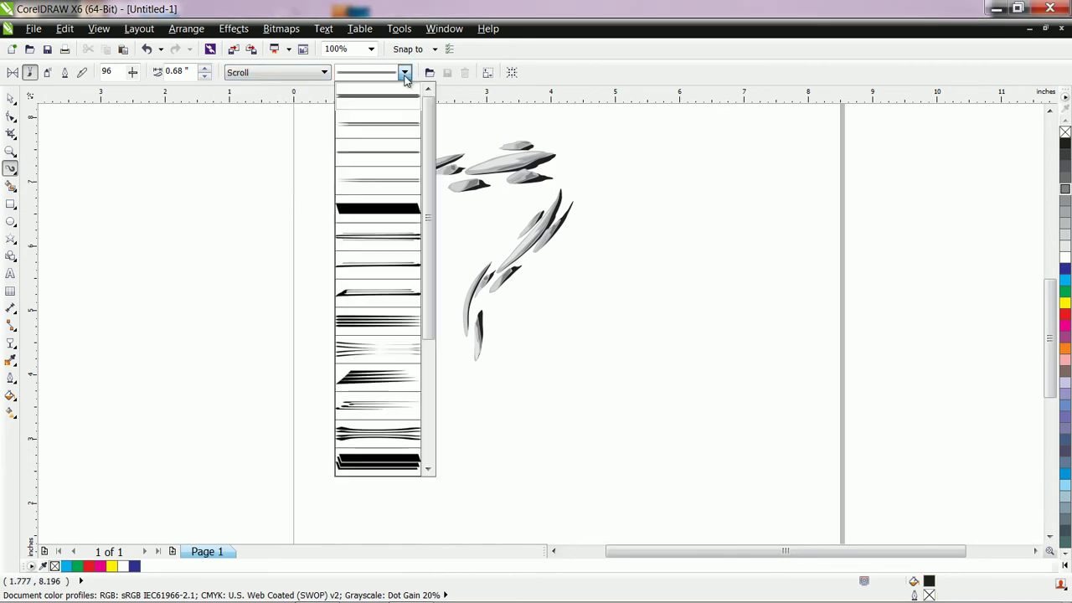
{"action": "left_click", "coordinate": [427, 339]}
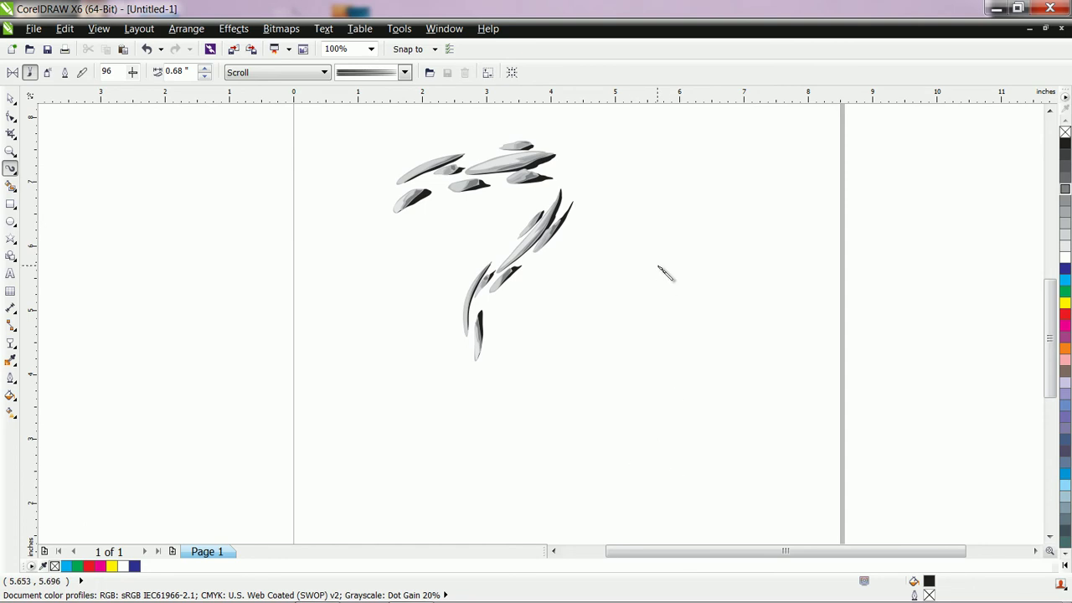
{"action": "mouse_move", "coordinate": [653, 222]}
{"action": "left_mouse_down"}
{"action": "mouse_move", "coordinate": [684, 218]}
{"action": "mouse_move", "coordinate": [715, 258]}
{"action": "mouse_move", "coordinate": [645, 303]}
{"action": "mouse_move", "coordinate": [673, 339]}
{"action": "mouse_move", "coordinate": [718, 341]}
{"action": "mouse_move", "coordinate": [748, 333]}
{"action": "left_mouse_up"}
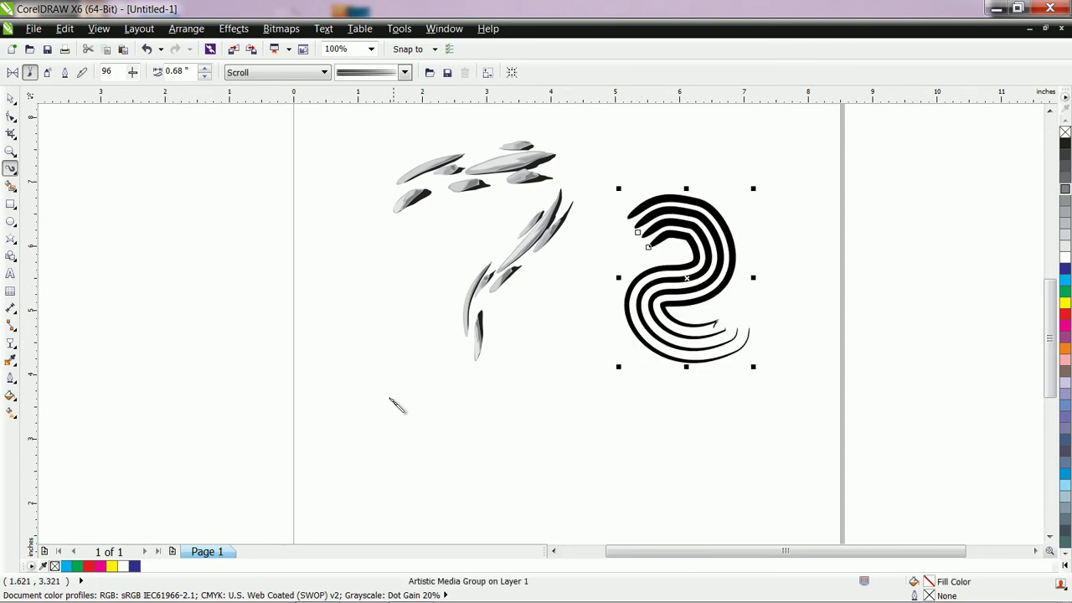
Draw a red S-shaped stroke below the stones and a cyan freehand star, about 3.12 by 2.39 inches, left of the page.
{"action": "mouse_move", "coordinate": [403, 284]}
{"action": "left_mouse_down"}
{"action": "mouse_move", "coordinate": [367, 320]}
{"action": "mouse_move", "coordinate": [424, 349]}
{"action": "mouse_move", "coordinate": [362, 392]}
{"action": "left_mouse_up"}
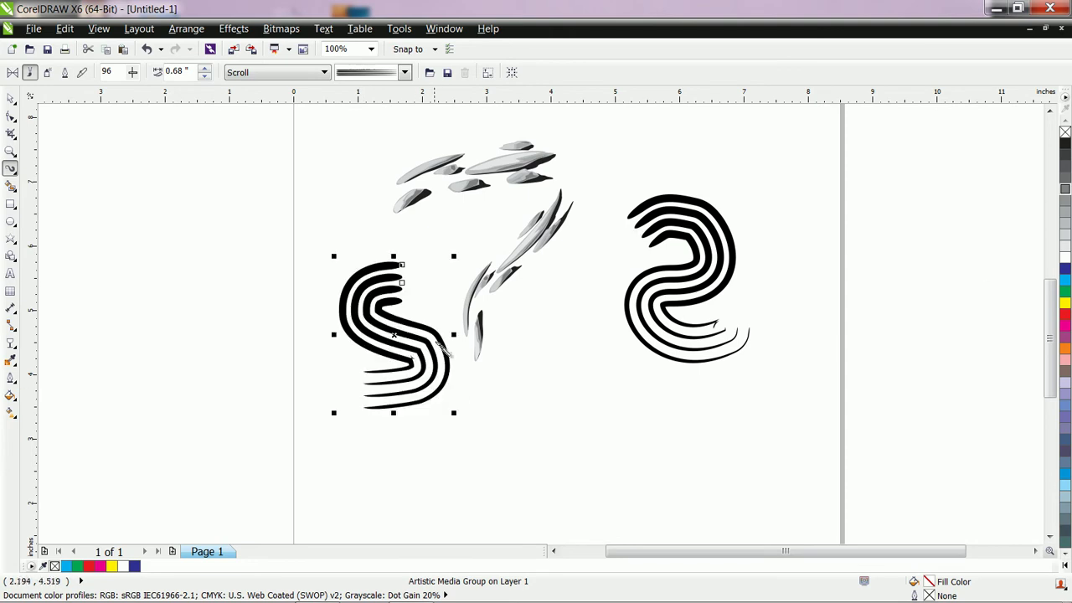
{"action": "left_click", "coordinate": [1066, 314]}
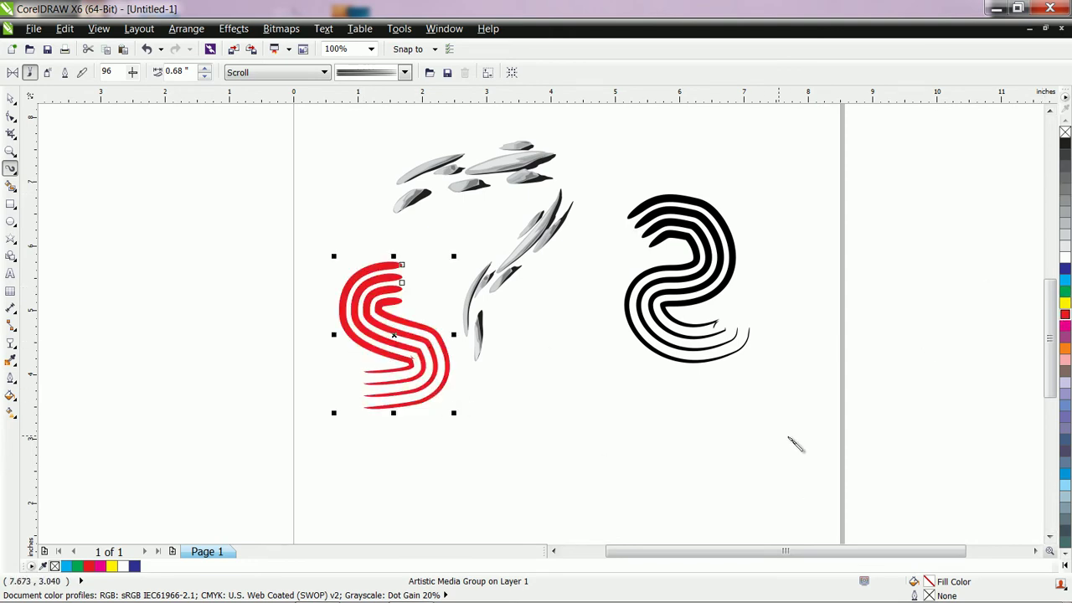
{"action": "mouse_move", "coordinate": [127, 287]}
{"action": "left_mouse_down"}
{"action": "mouse_move", "coordinate": [212, 178]}
{"action": "mouse_move", "coordinate": [256, 287]}
{"action": "mouse_move", "coordinate": [141, 229]}
{"action": "mouse_move", "coordinate": [234, 219]}
{"action": "mouse_move", "coordinate": [243, 231]}
{"action": "mouse_move", "coordinate": [132, 287]}
{"action": "mouse_move", "coordinate": [139, 293]}
{"action": "left_mouse_up"}
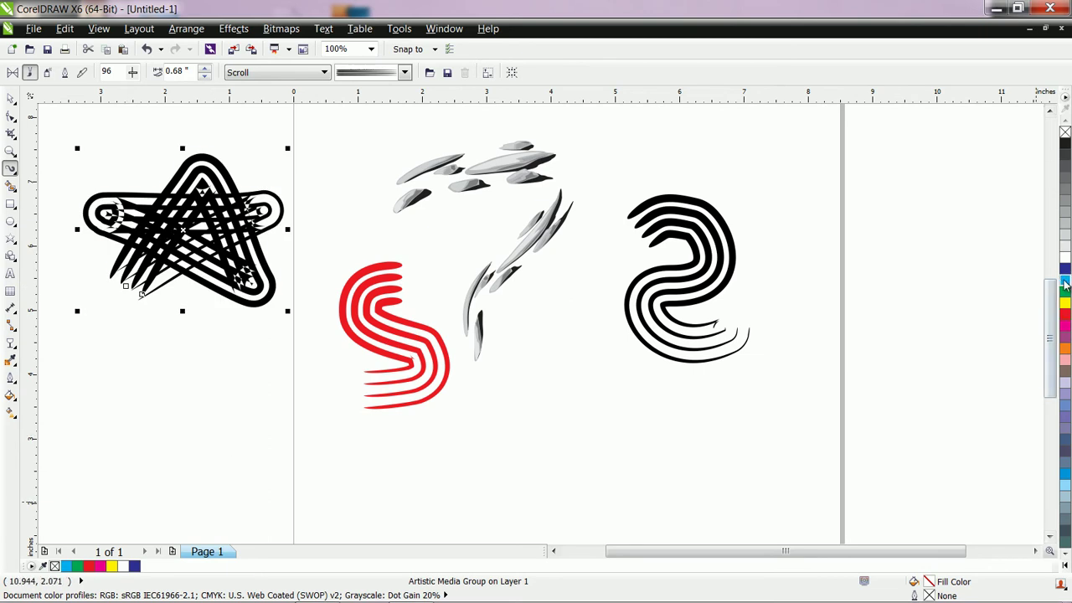
{"action": "left_click", "coordinate": [1065, 284]}
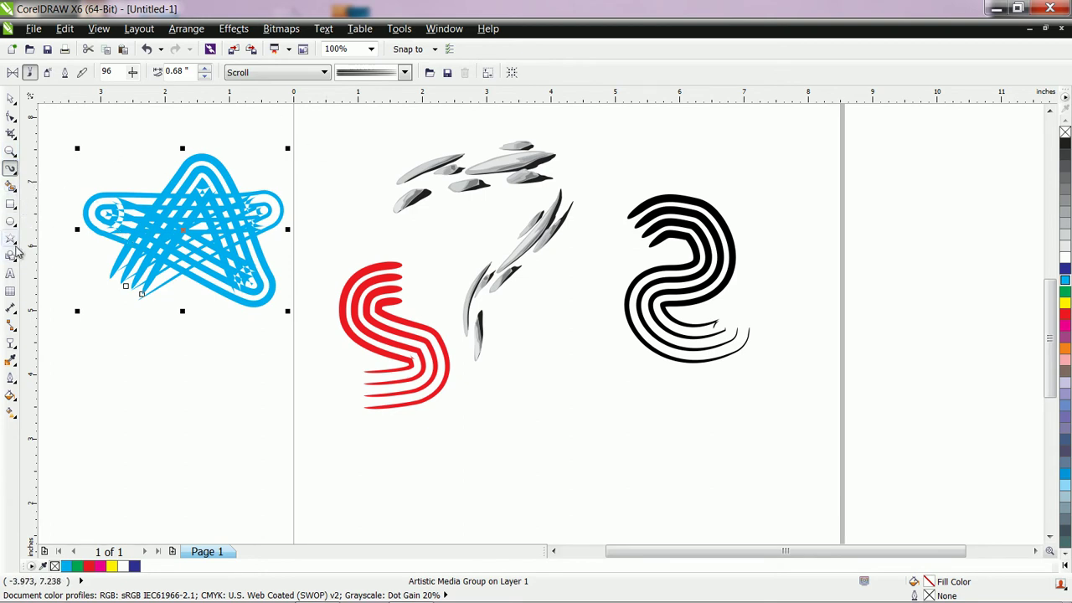
Draw a five-pointed star shape about 2.74 by 2.82 inches across the page's right edge.
{"action": "left_click", "coordinate": [17, 265]}
{"action": "left_click", "coordinate": [12, 240]}
{"action": "left_click", "coordinate": [52, 256]}
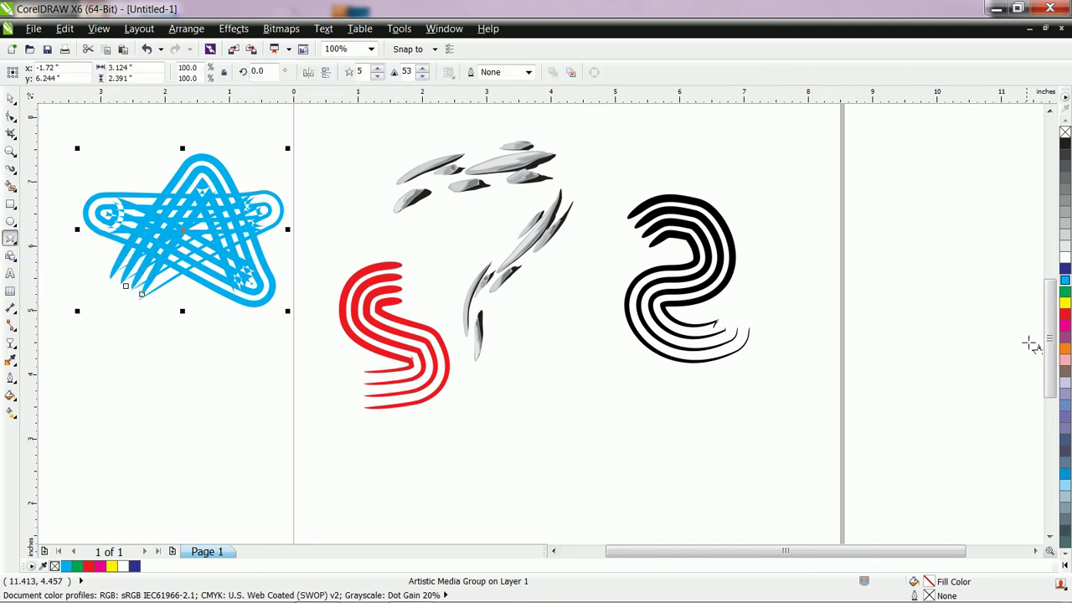
{"action": "left_click_drag", "start_coordinate": [794, 228], "coordinate": [981, 419]}
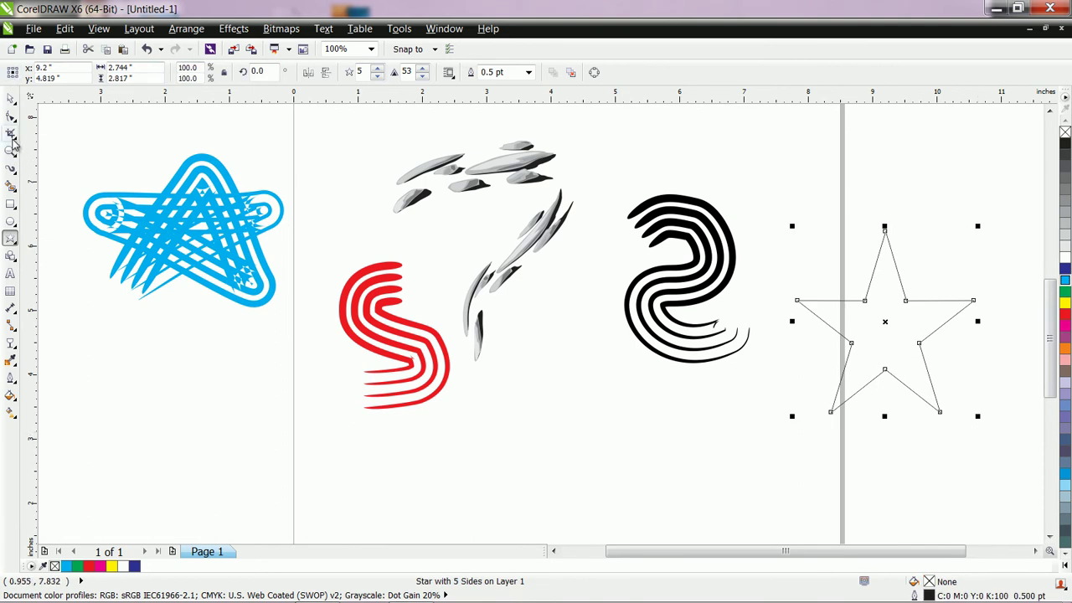
Try the short-dash speckle brush and a thin sketchy-line brush from the Artistic Media Texture category on the star outline.
{"action": "left_click", "coordinate": [14, 169]}
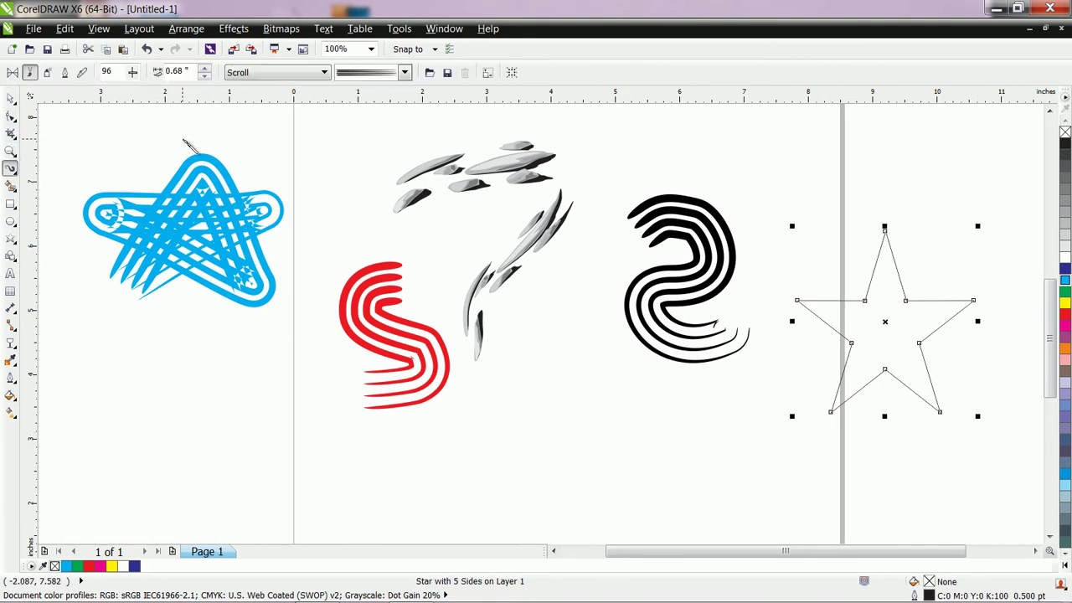
{"action": "left_click", "coordinate": [288, 73]}
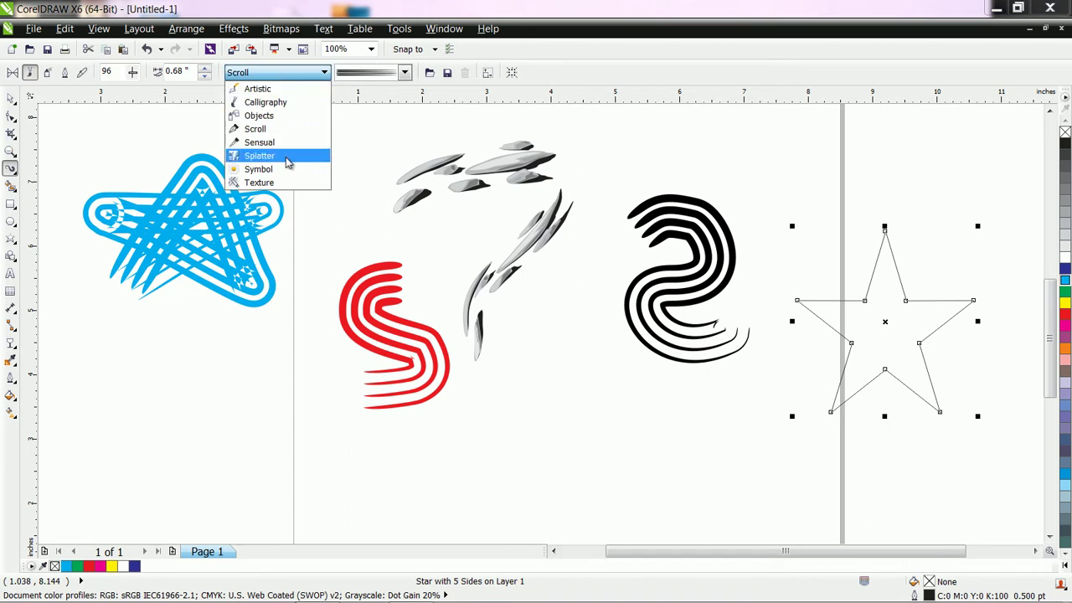
{"action": "left_click", "coordinate": [287, 182]}
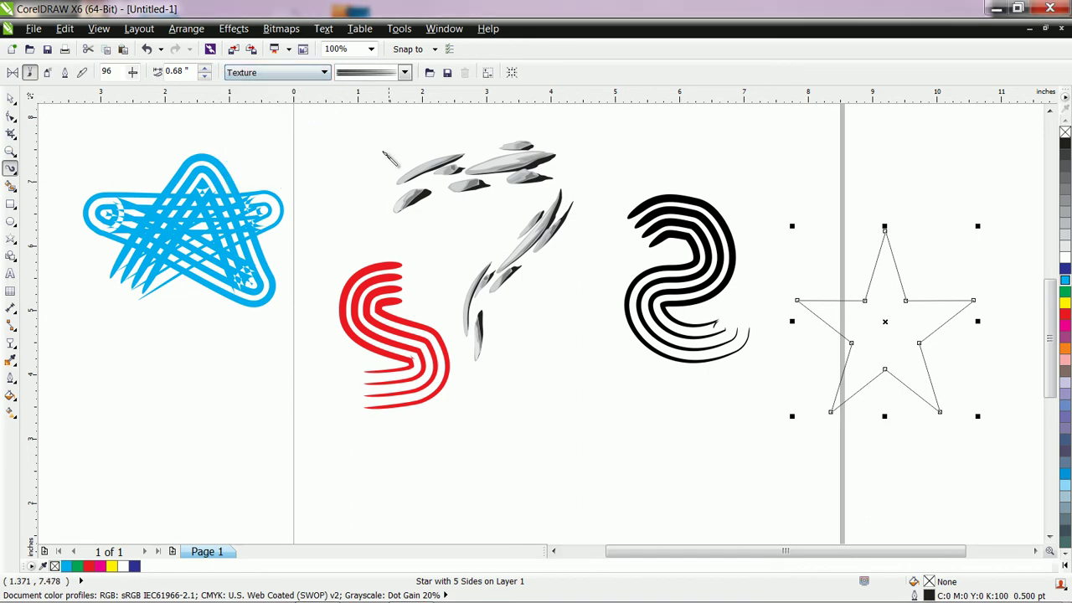
{"action": "left_click", "coordinate": [405, 74]}
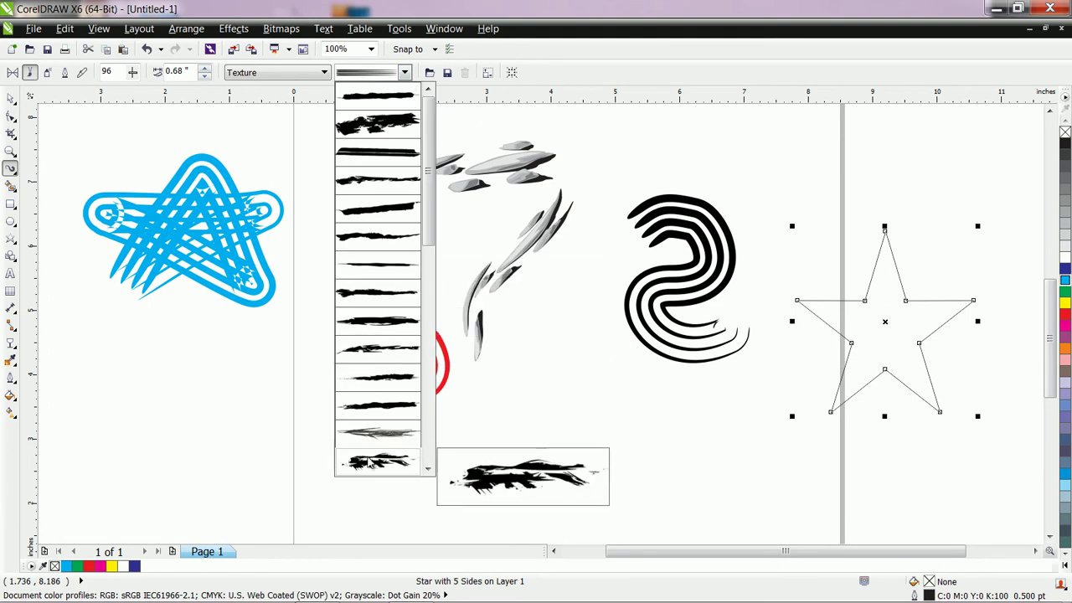
{"action": "mouse_move", "coordinate": [433, 217]}
{"action": "left_mouse_down"}
{"action": "mouse_move", "coordinate": [430, 431]}
{"action": "mouse_move", "coordinate": [442, 435]}
{"action": "left_mouse_up"}
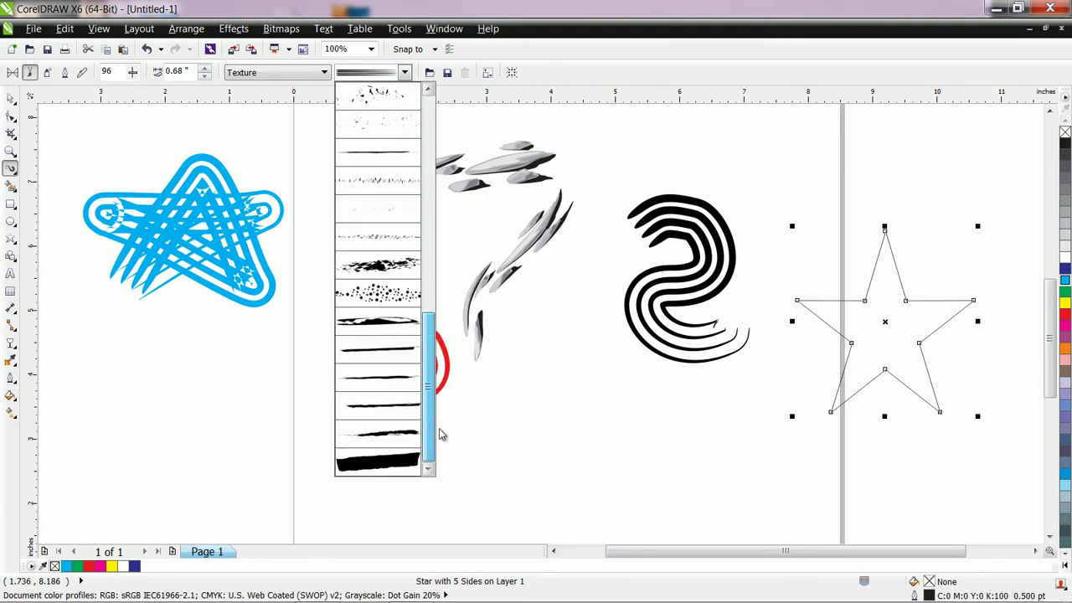
{"action": "left_click", "coordinate": [373, 186]}
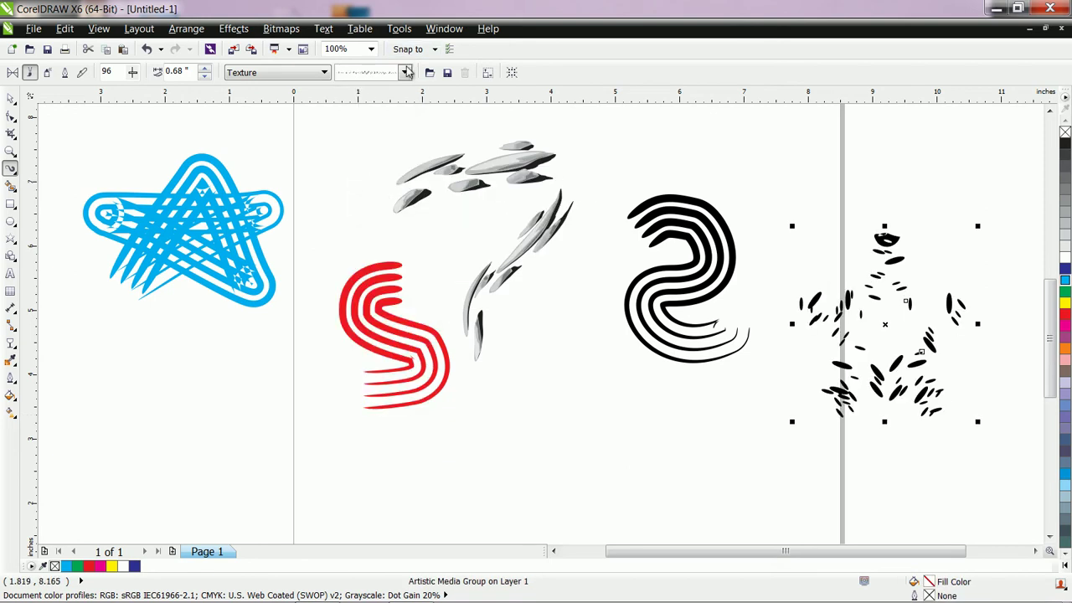
{"action": "left_click", "coordinate": [407, 74]}
{"action": "left_click", "coordinate": [400, 211]}
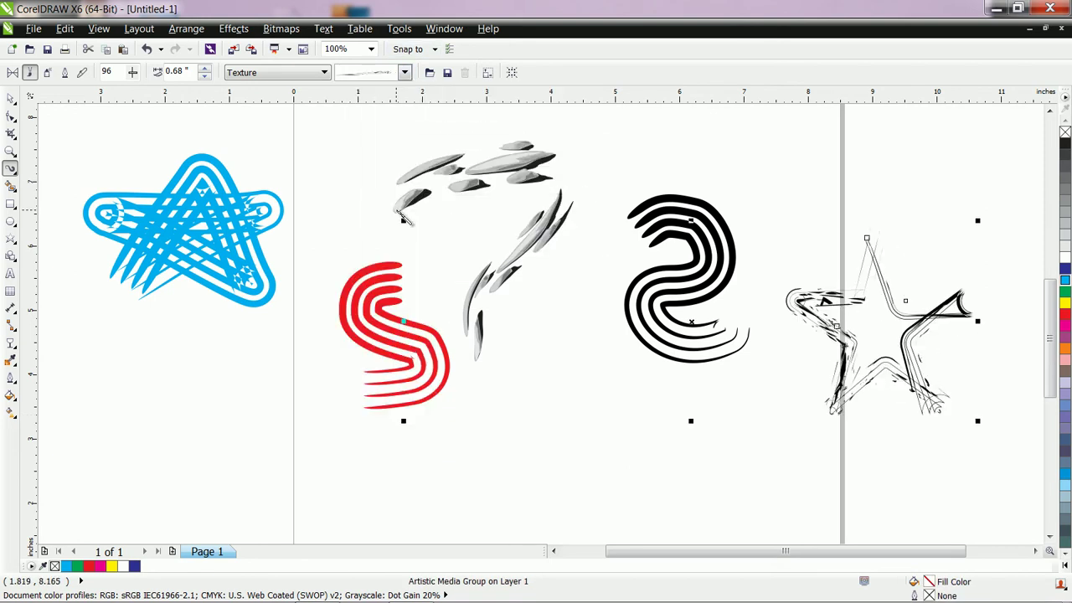
Apply a rough, solid-line Texture brush to the five-pointed star's outline and colour it red.
{"action": "left_click", "coordinate": [405, 73]}
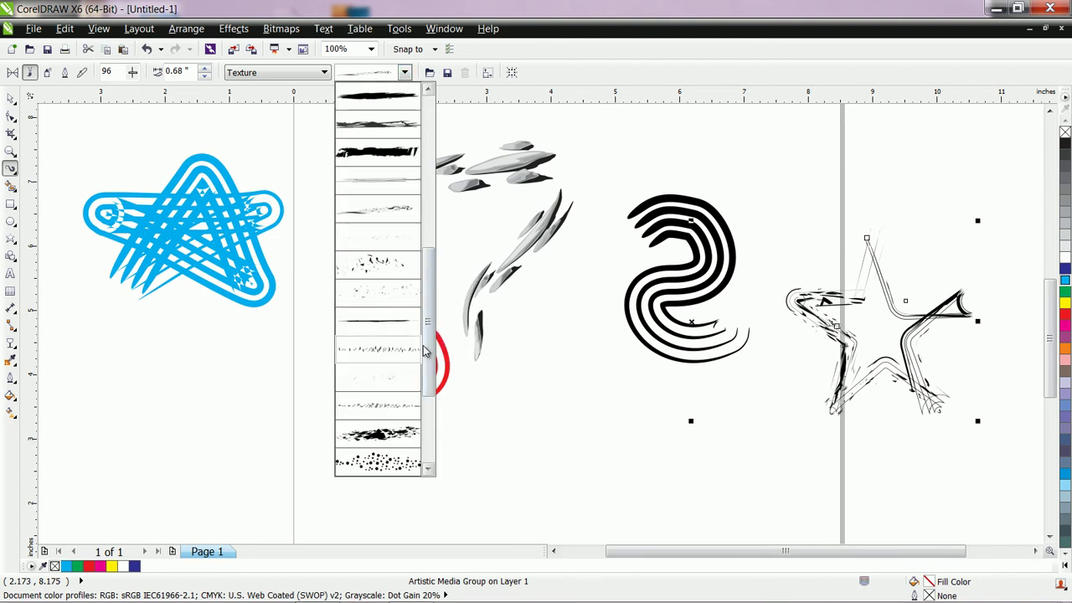
{"action": "scroll", "coordinate": [435, 375], "scroll_direction": "down", "scroll_amount": 3}
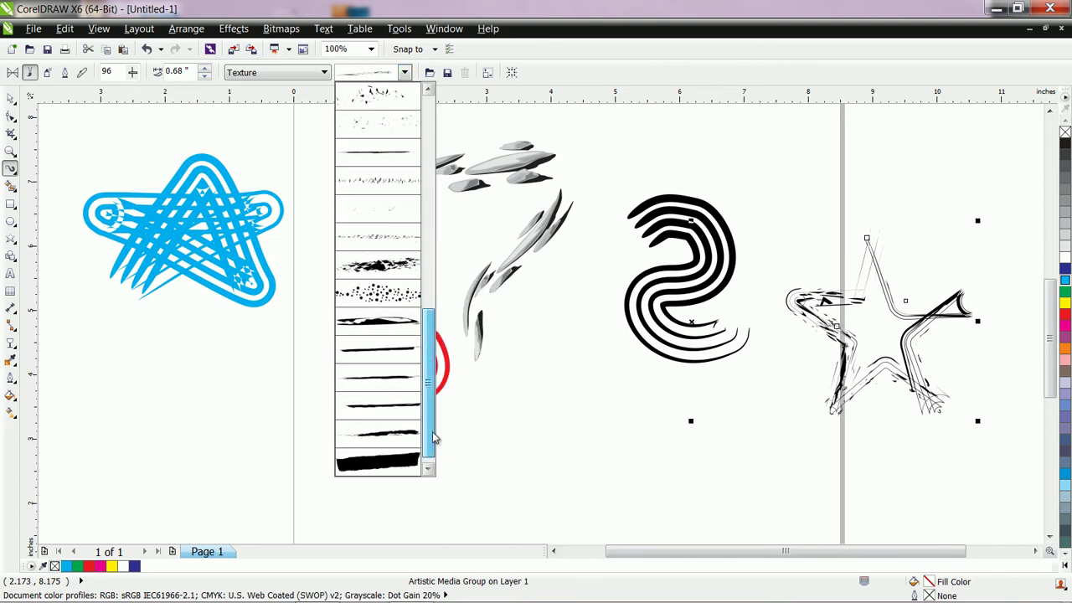
{"action": "left_click", "coordinate": [394, 389]}
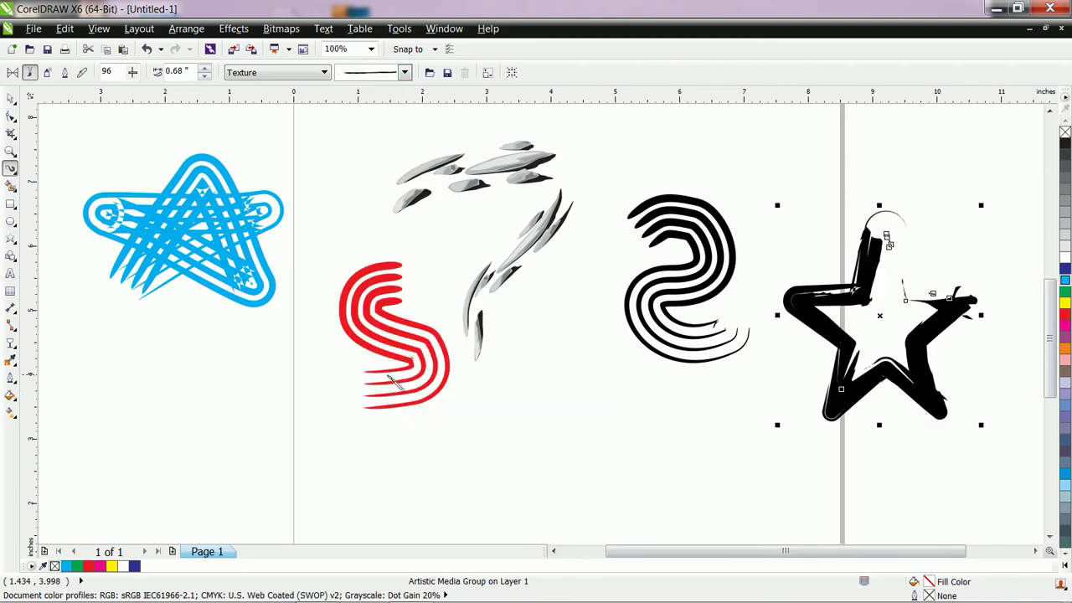
{"action": "left_click", "coordinate": [1064, 314]}
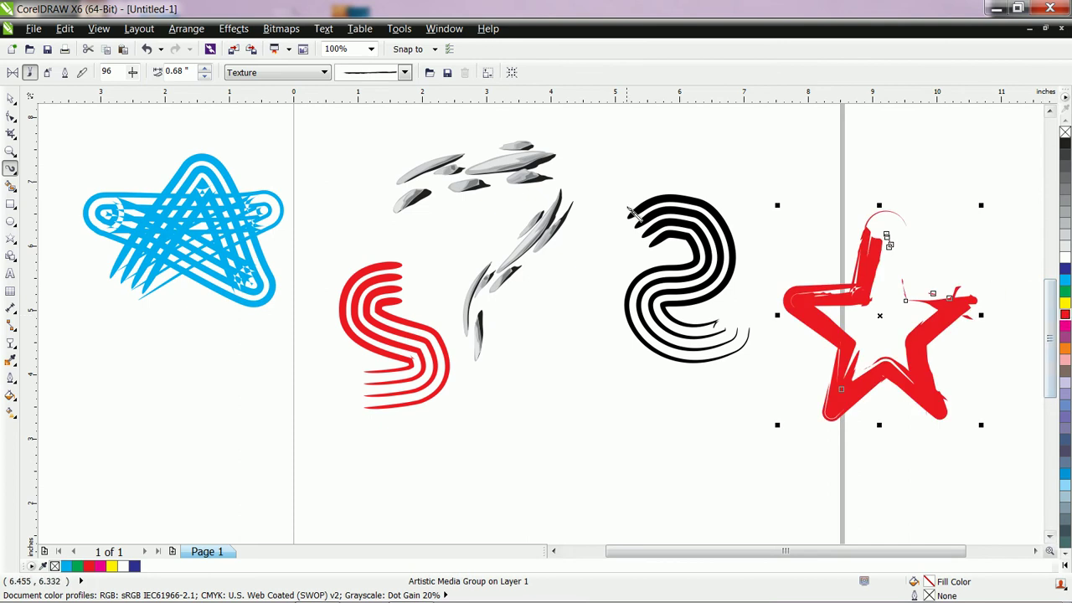
Place a copy of the red brushed star over the original, rotated by about half a turn.
{"action": "left_click", "coordinate": [10, 100]}
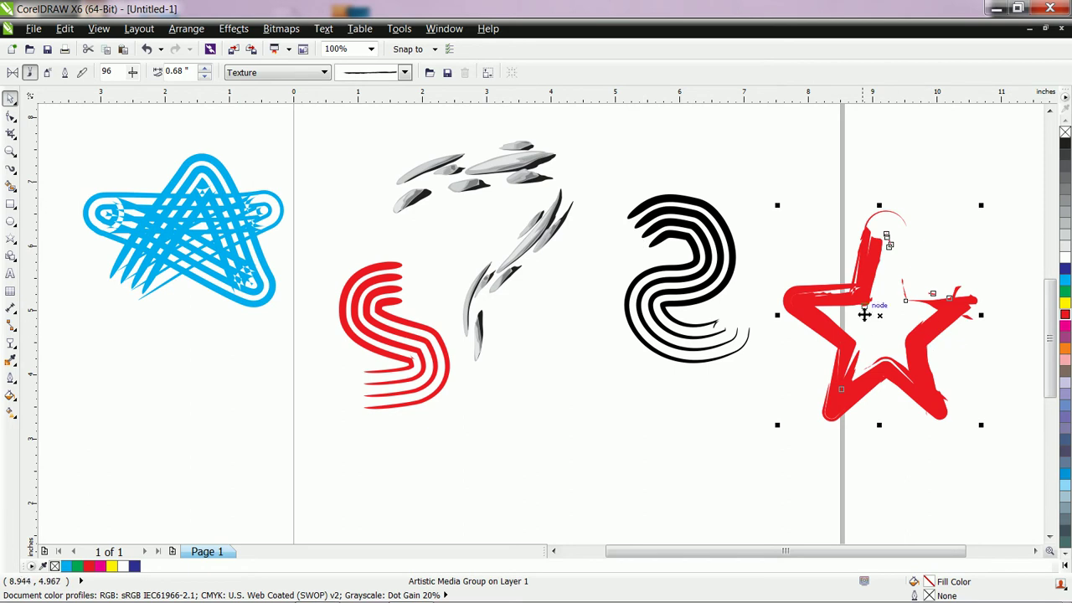
{"action": "left_click", "coordinate": [896, 313]}
{"action": "left_click_drag", "start_coordinate": [988, 208], "coordinate": [1036, 280]}
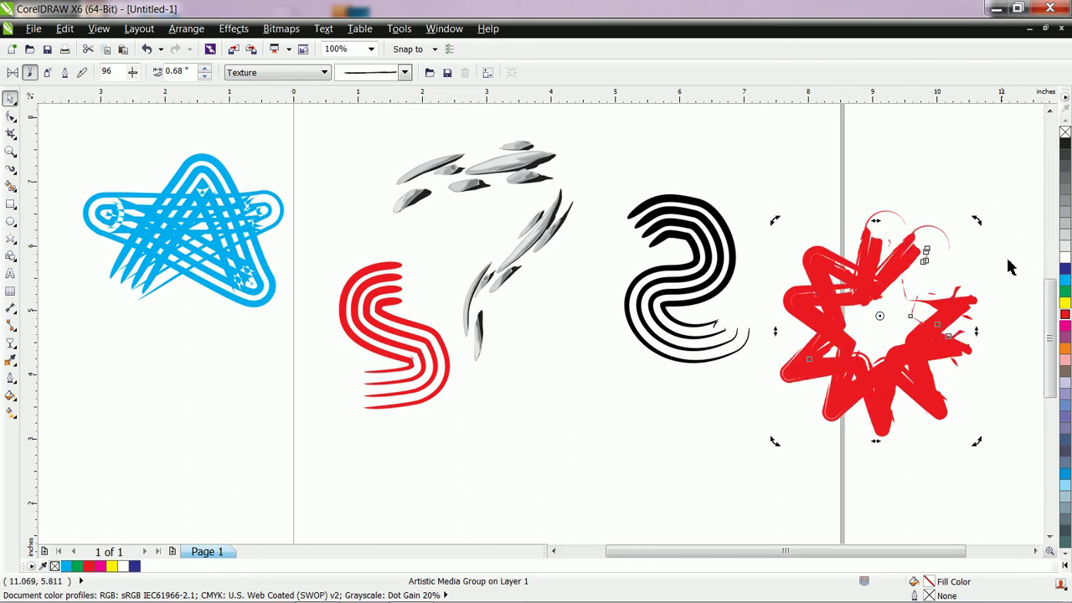
{"action": "left_click_drag", "start_coordinate": [980, 222], "coordinate": [853, 481]}
{"action": "left_click", "coordinate": [955, 482]}
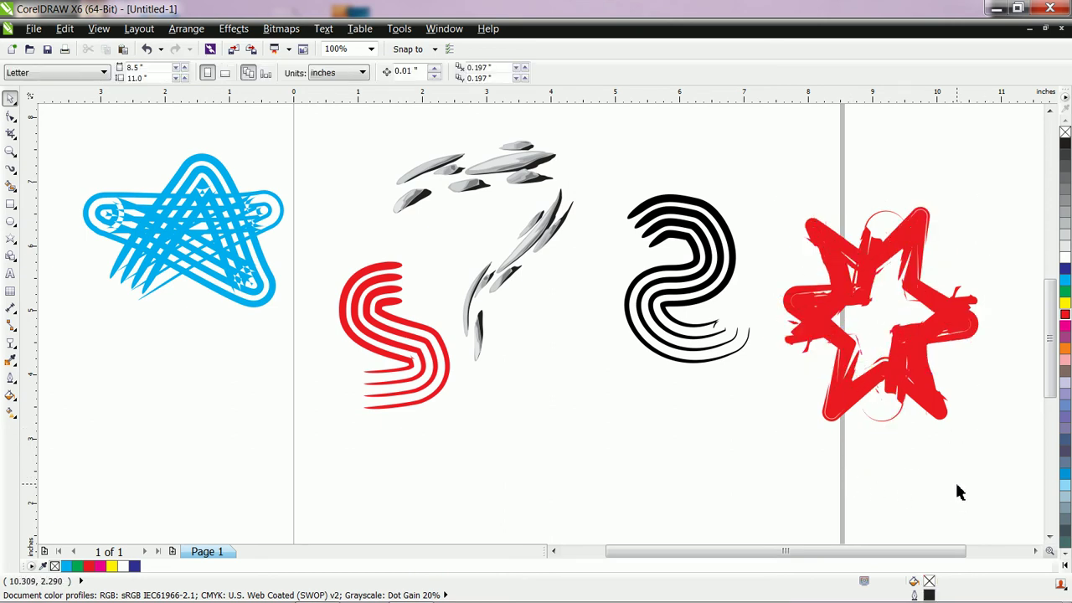
Delete all the brush strokes and stars from the drawing.
{"action": "left_click_drag", "start_coordinate": [81, 146], "coordinate": [928, 521]}
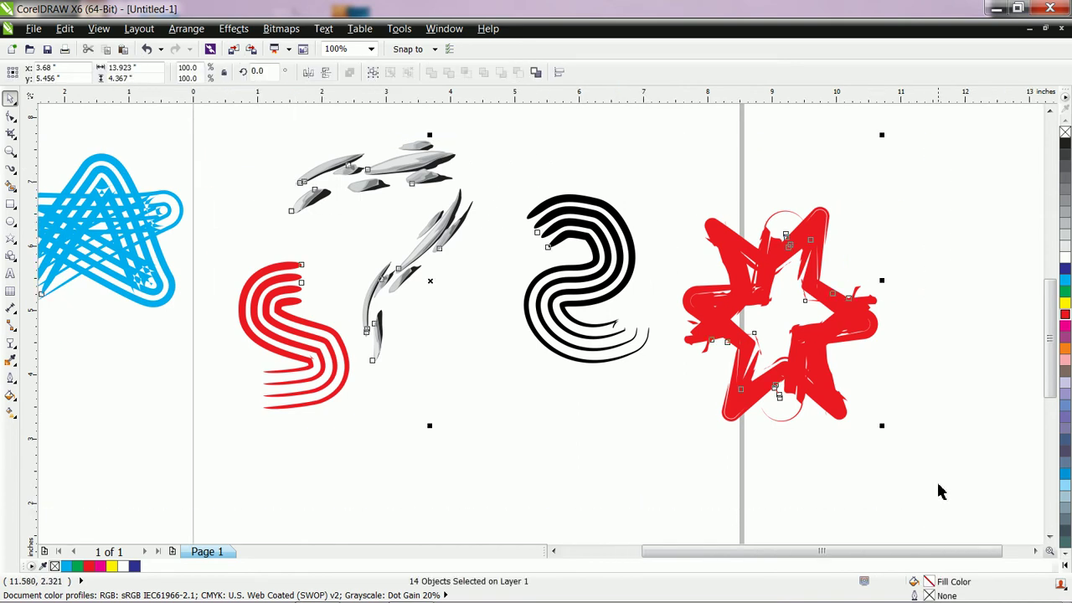
{"action": "key", "text": "Delete"}
{"action": "left_click_drag", "start_coordinate": [665, 552], "coordinate": [596, 551]}
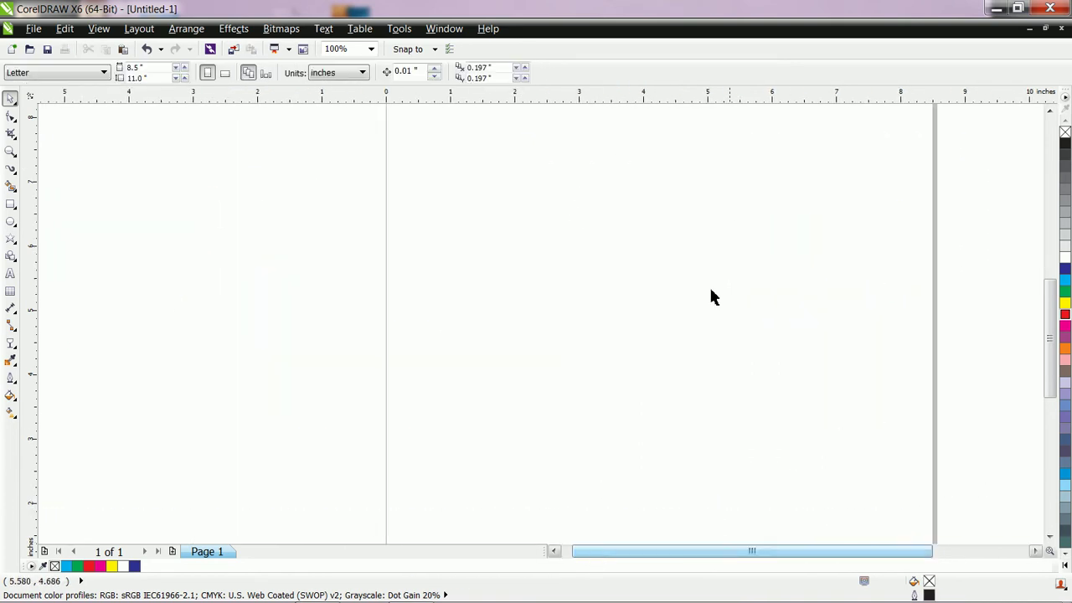
Add the artistic text HELLO, enlarge it to about 3.5 inches wide and place it in the upper middle of the page.
{"action": "left_click", "coordinate": [11, 275]}
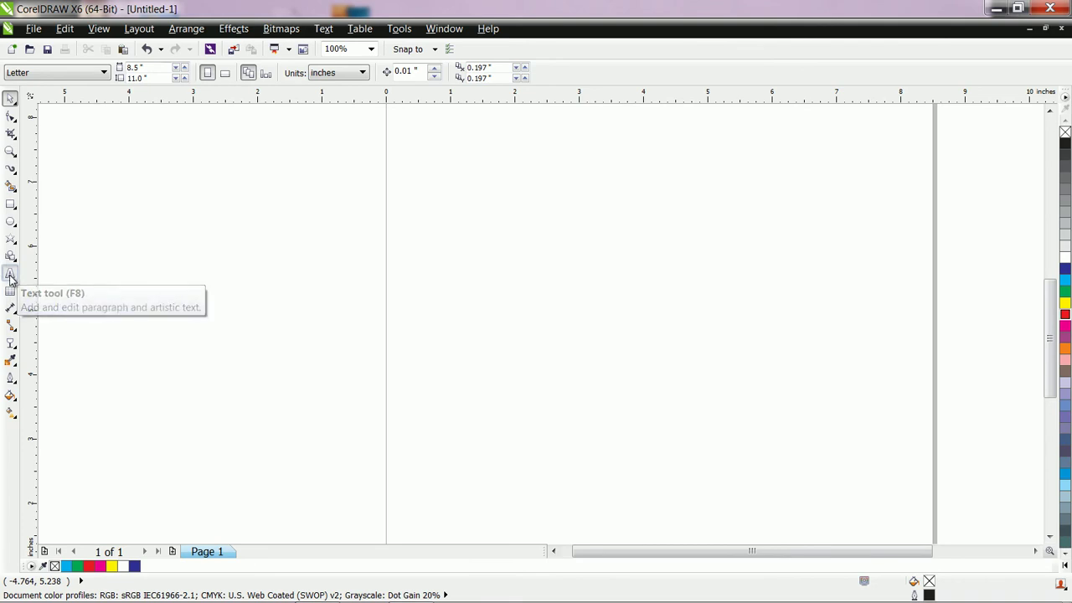
{"action": "left_click", "coordinate": [441, 297]}
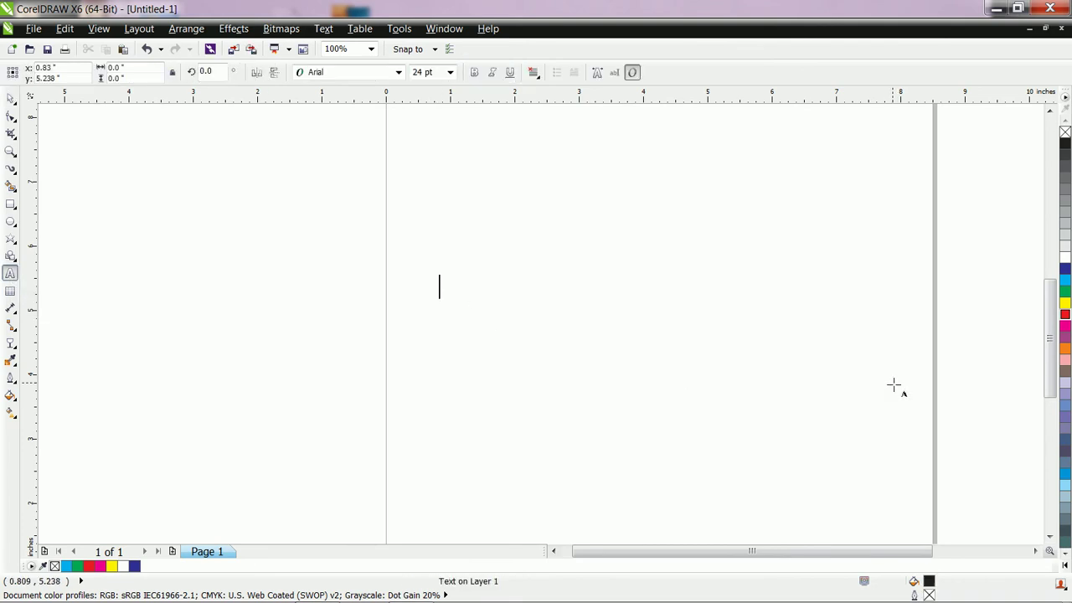
{"action": "type", "text": "HELLO"}
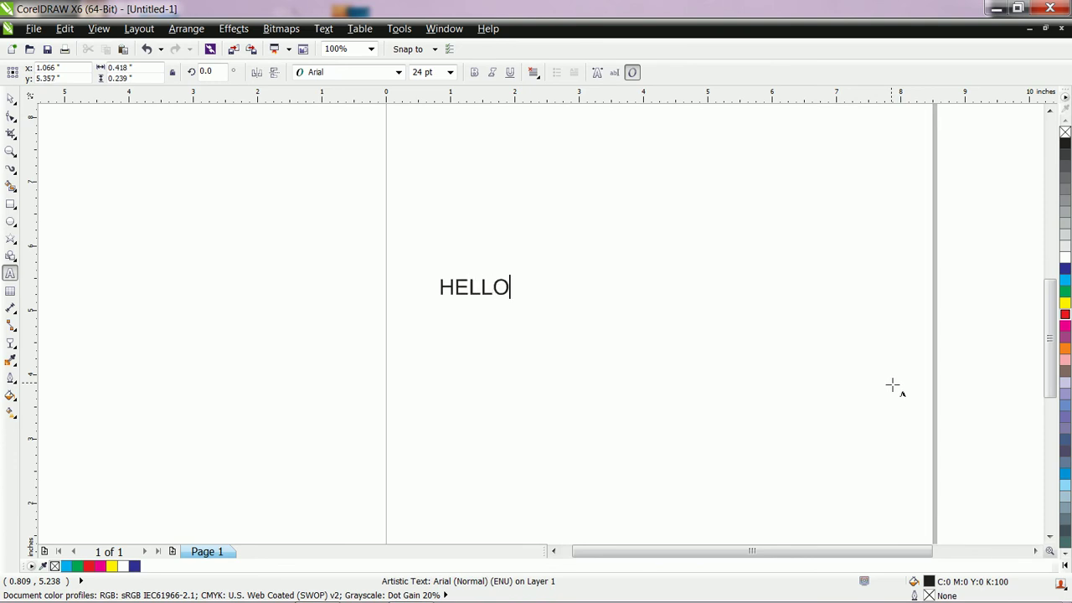
{"action": "left_click", "coordinate": [10, 99]}
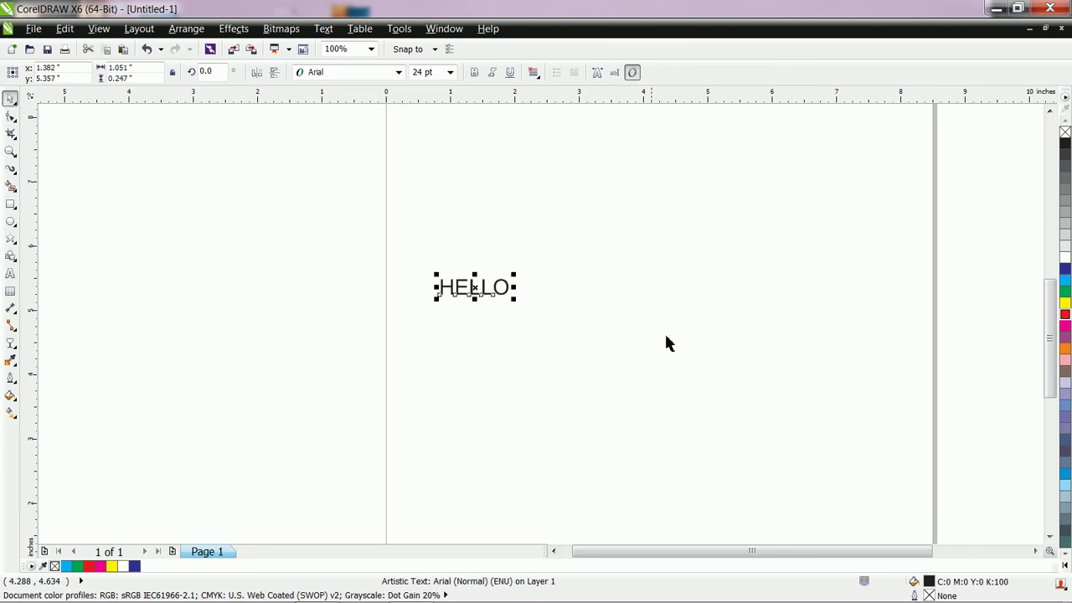
{"action": "left_click_drag", "start_coordinate": [513, 299], "coordinate": [629, 344]}
{"action": "left_click_drag", "start_coordinate": [555, 307], "coordinate": [612, 268]}
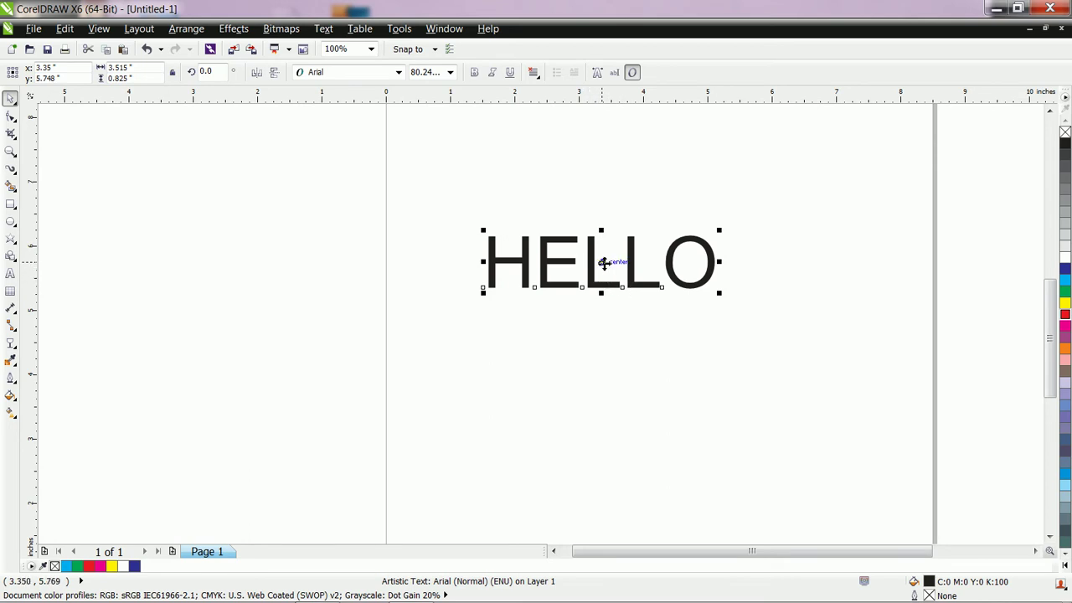
Convert the HELLO text to curves and enlarge it to about 4.64 by 1.09 inches.
{"action": "left_click", "coordinate": [188, 29]}
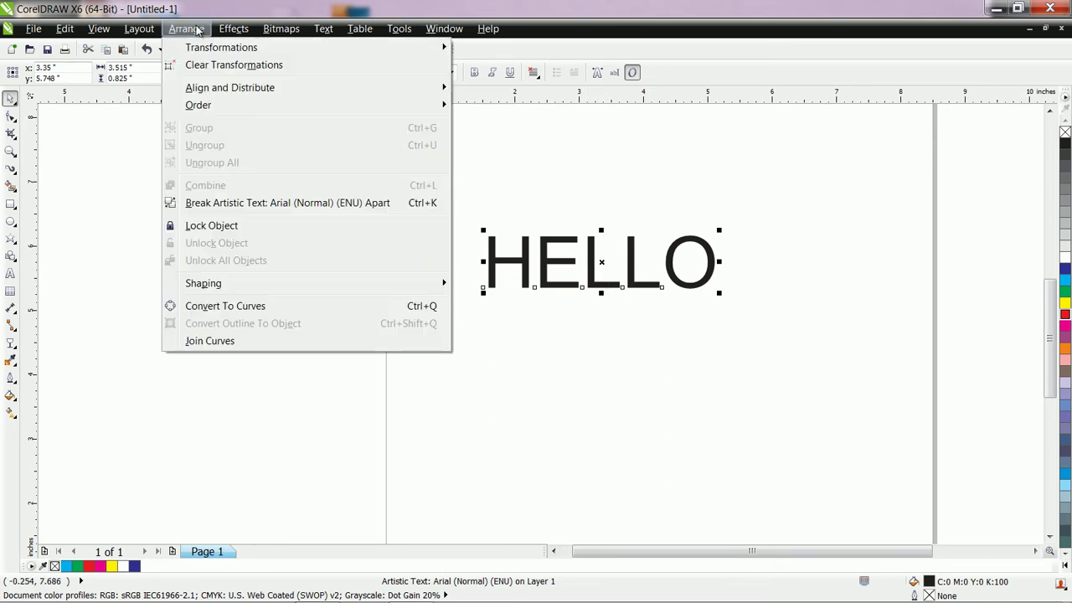
{"action": "left_click", "coordinate": [268, 306]}
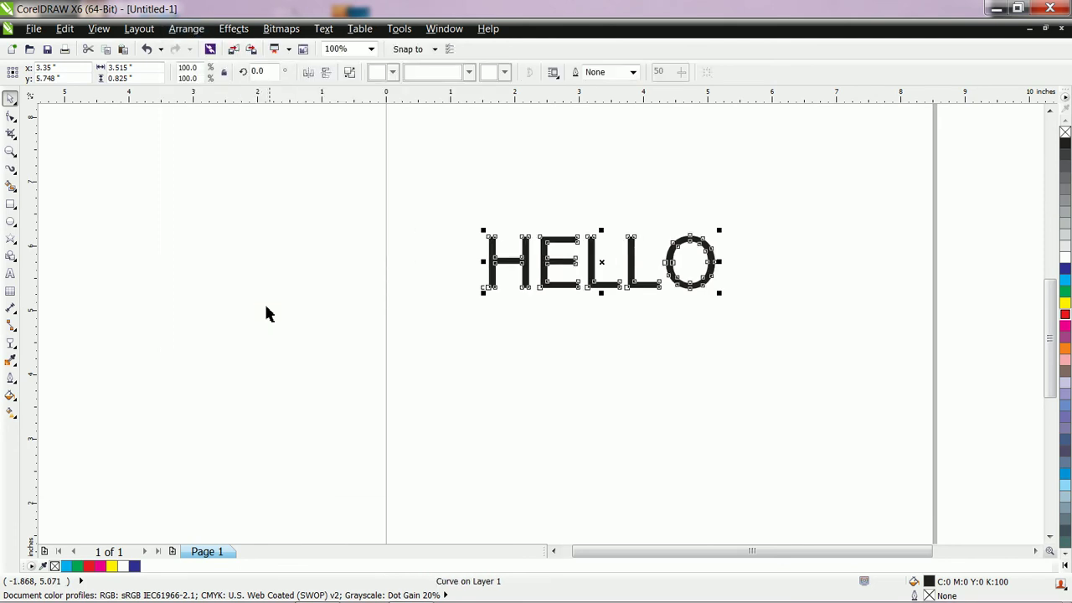
{"action": "left_click", "coordinate": [621, 320]}
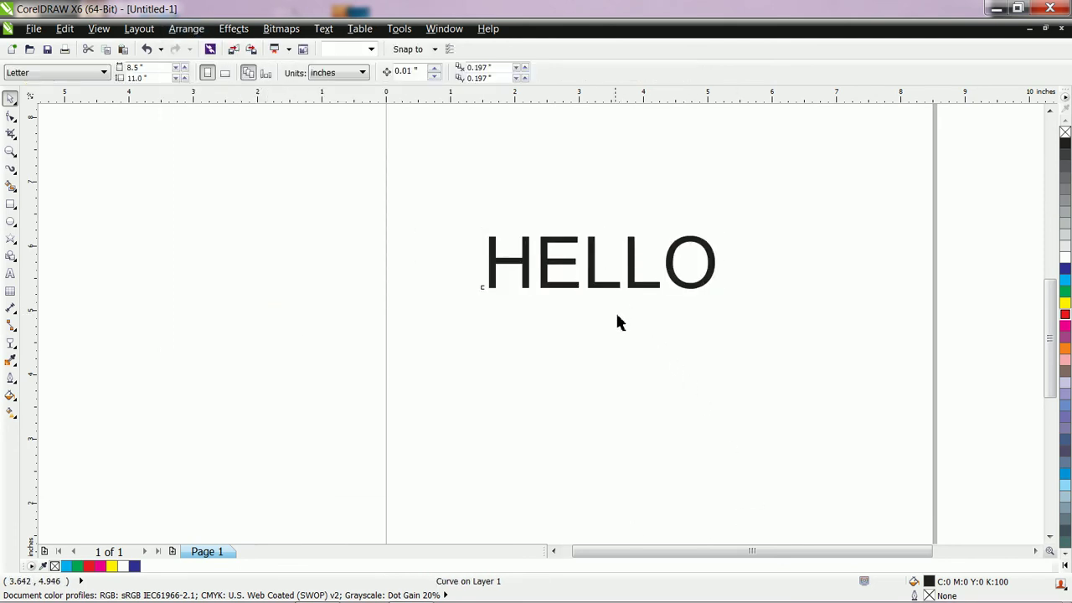
{"action": "left_click", "coordinate": [517, 270]}
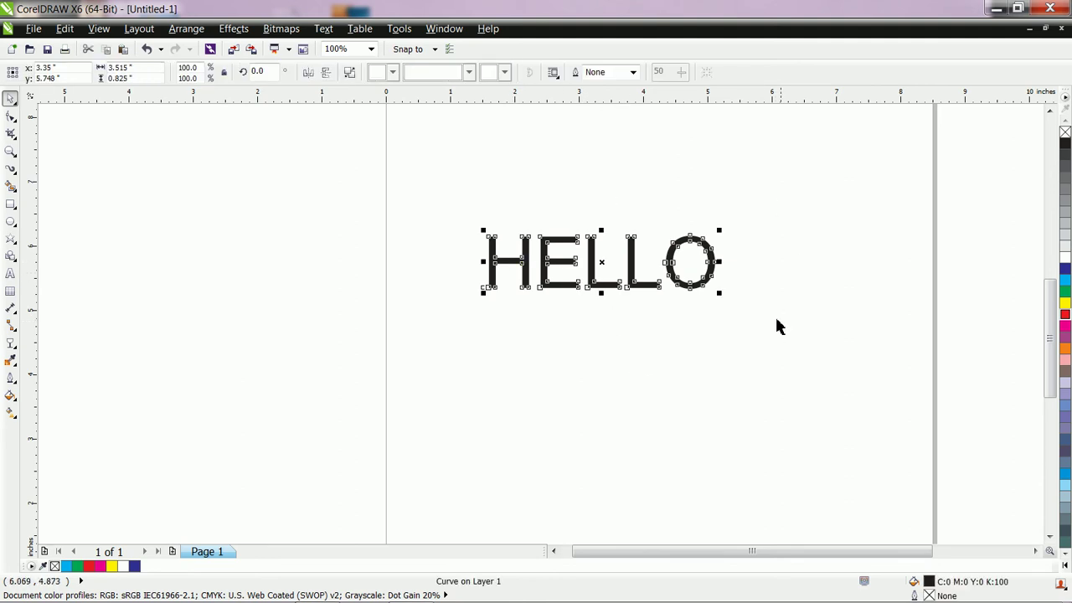
{"action": "left_click_drag", "start_coordinate": [718, 292], "coordinate": [794, 363]}
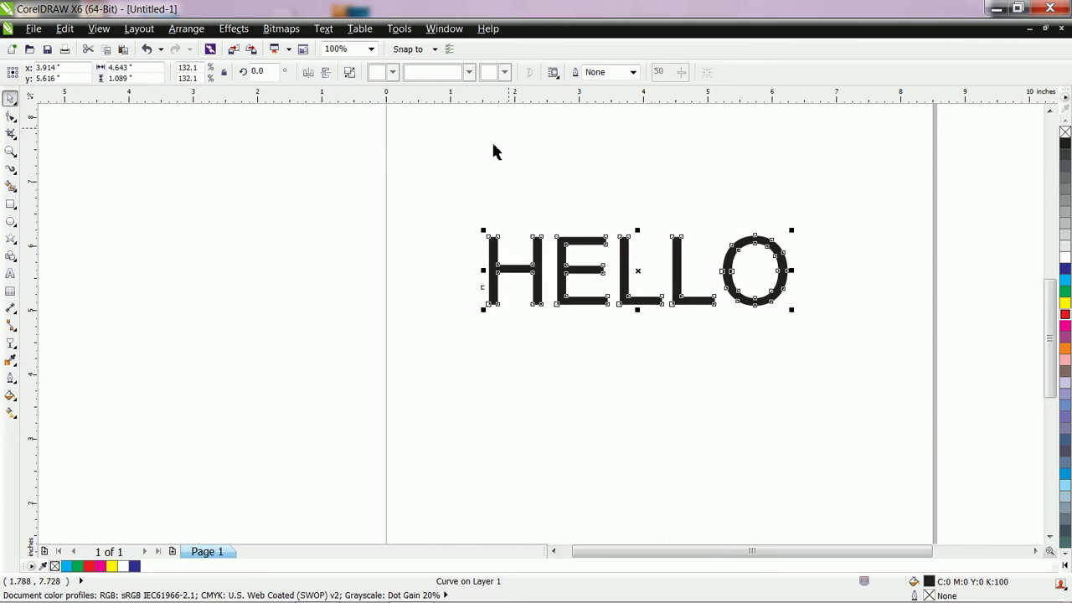
Set the Artistic Media tool to the Artistic brush category and choose its angular segmented-outline stroke.
{"action": "left_click", "coordinate": [13, 168]}
{"action": "left_click", "coordinate": [13, 186]}
{"action": "left_click", "coordinate": [12, 168]}
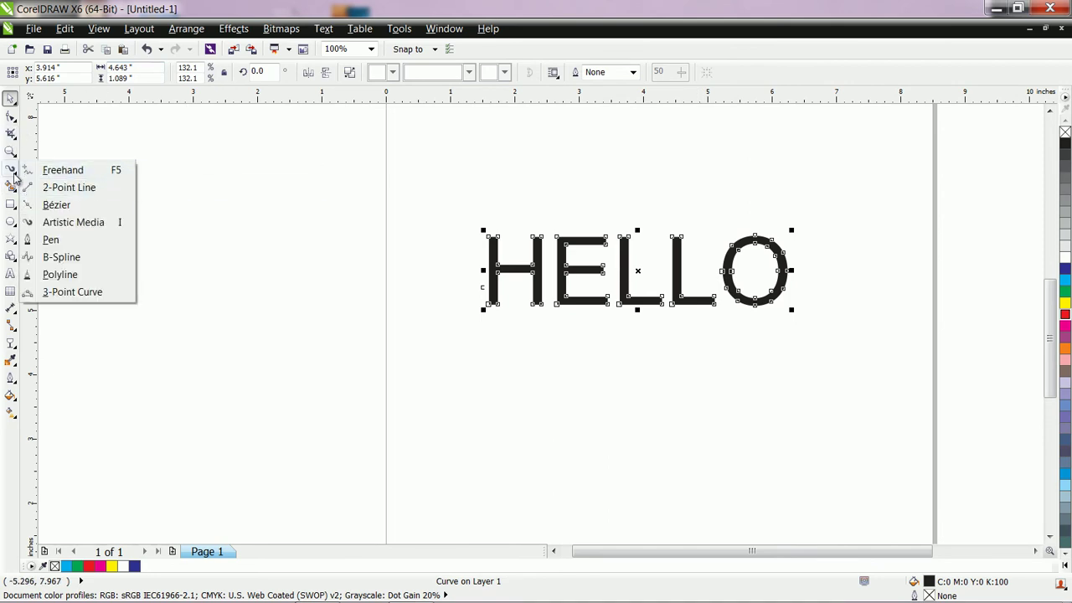
{"action": "left_click", "coordinate": [72, 223]}
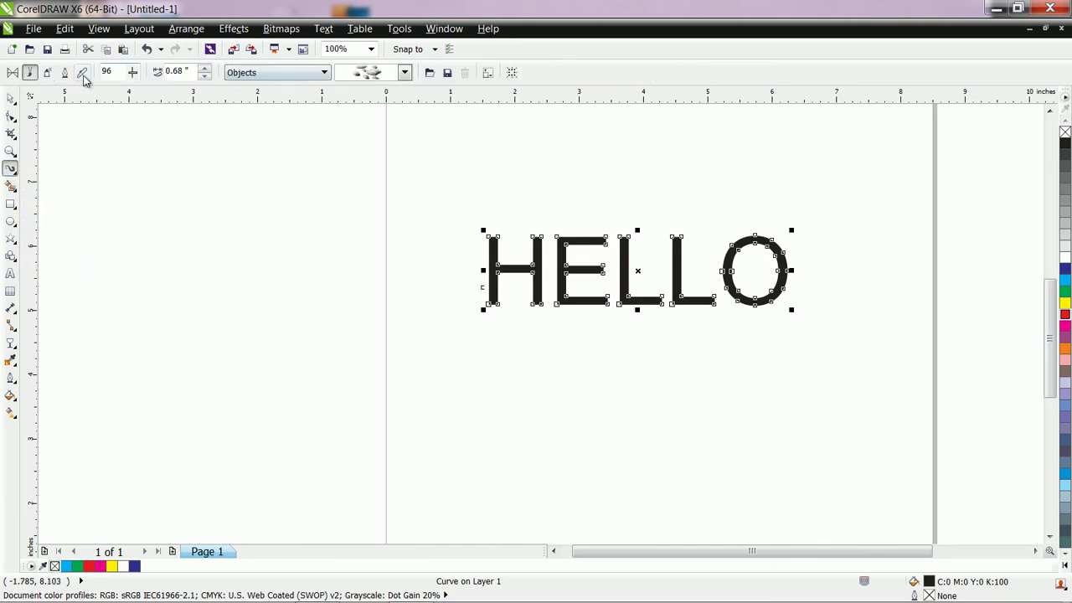
{"action": "left_click", "coordinate": [322, 74]}
{"action": "left_click", "coordinate": [311, 89]}
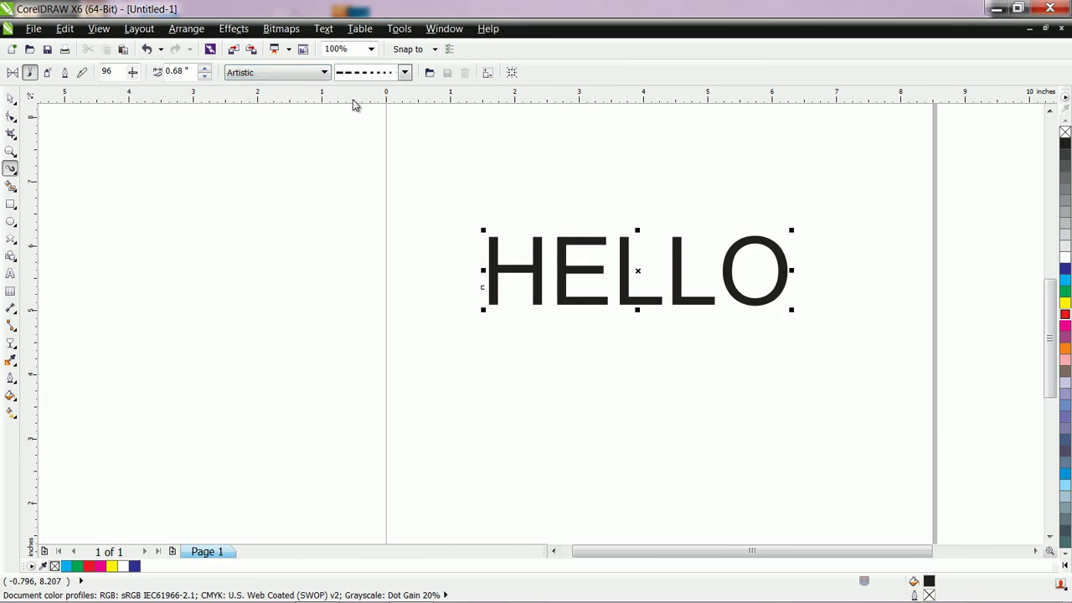
{"action": "left_click", "coordinate": [404, 73]}
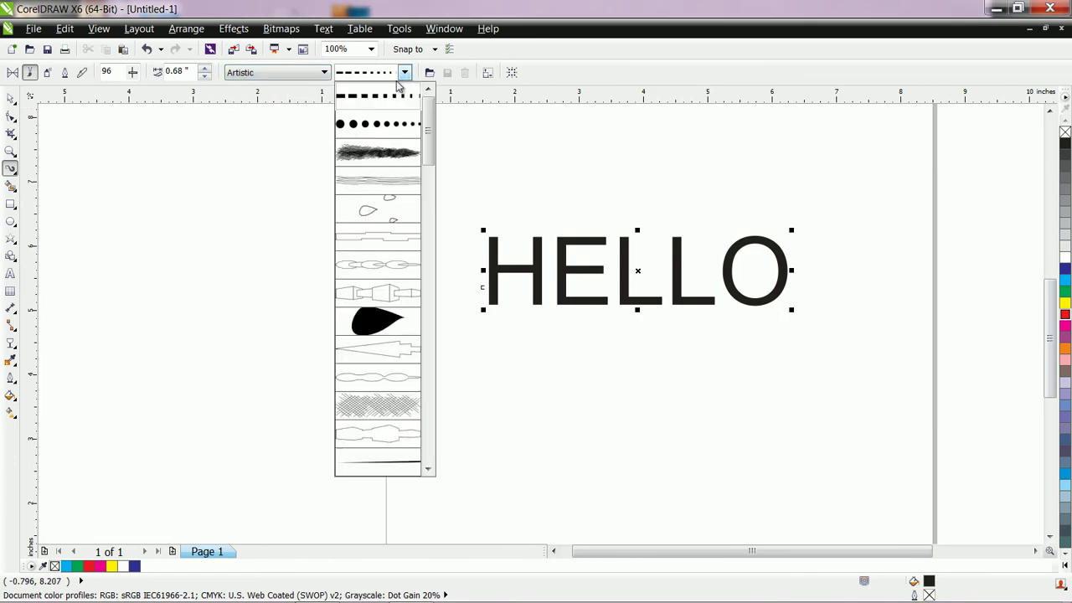
{"action": "left_click", "coordinate": [385, 295]}
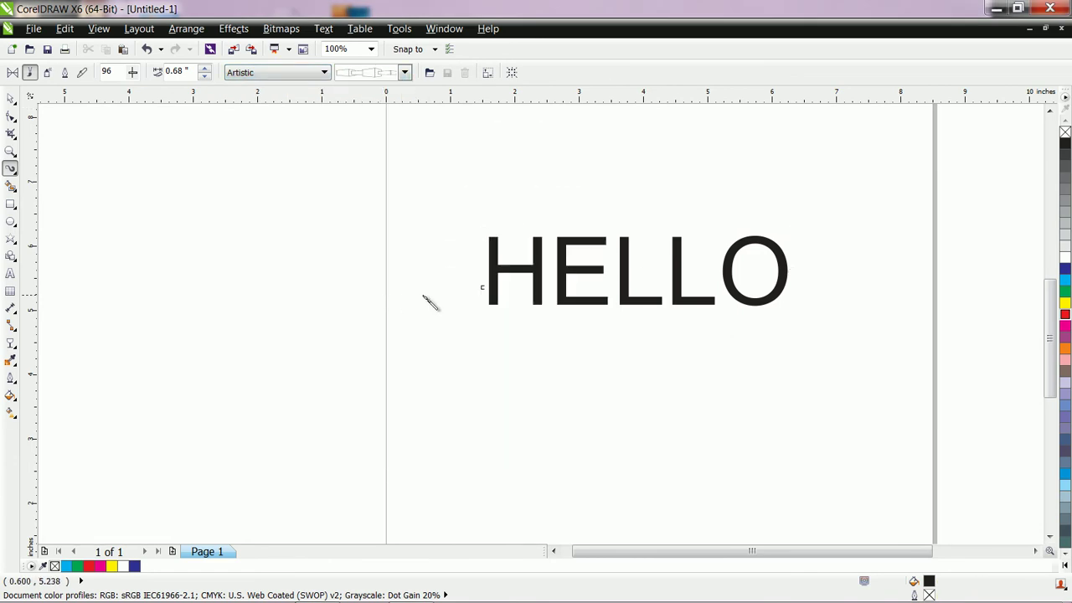
Reselect the HELLO curves and apply the shrinking-dots brush from the Artistic category.
{"action": "left_click", "coordinate": [573, 260]}
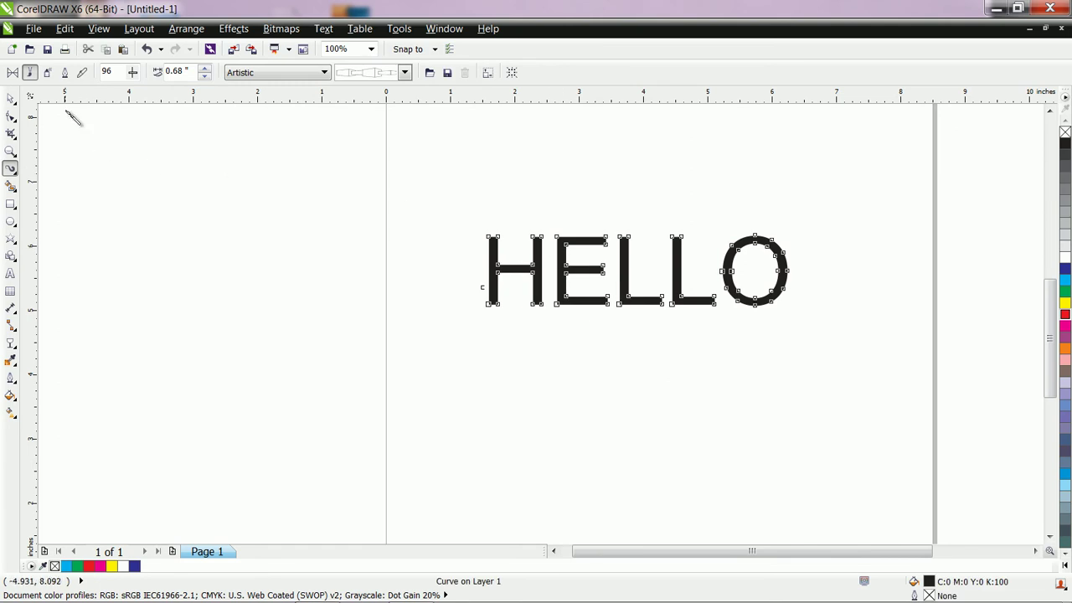
{"action": "left_click", "coordinate": [10, 98]}
{"action": "left_click", "coordinate": [637, 391]}
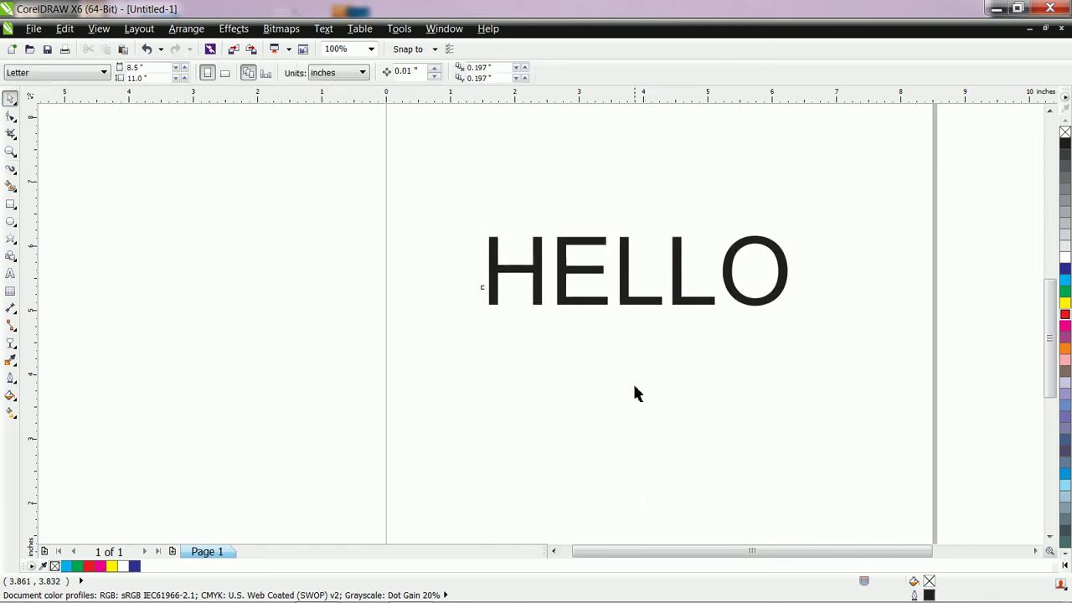
{"action": "left_click", "coordinate": [577, 308]}
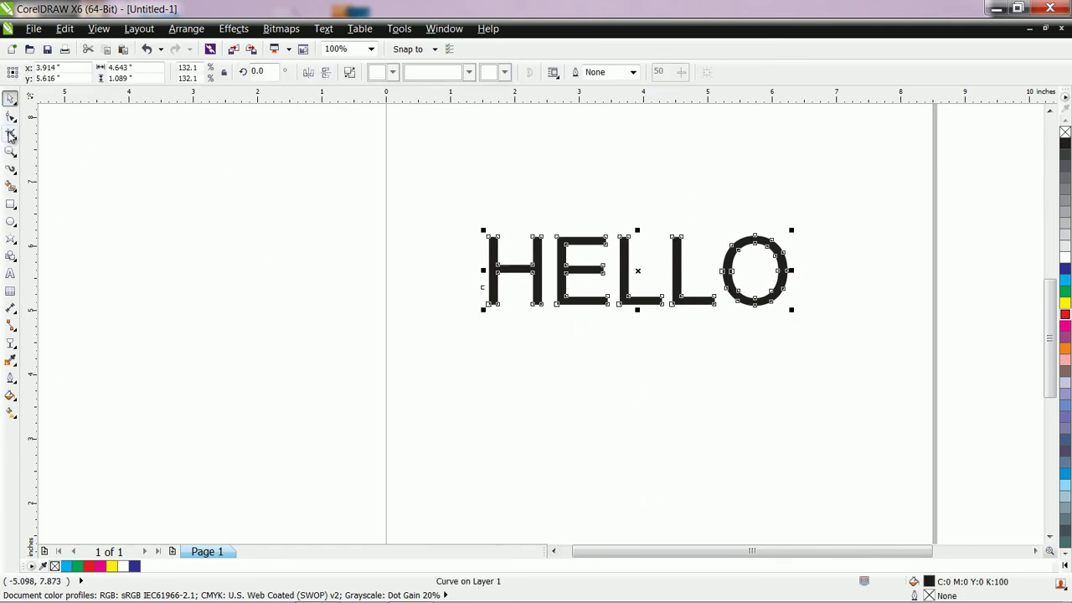
{"action": "left_click", "coordinate": [11, 171]}
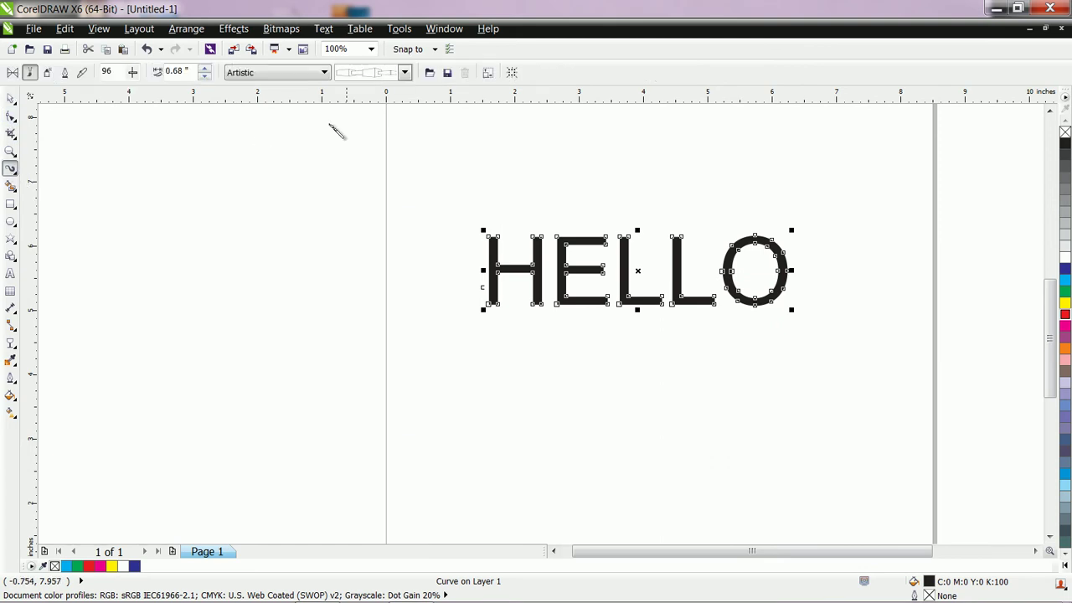
{"action": "left_click", "coordinate": [406, 73]}
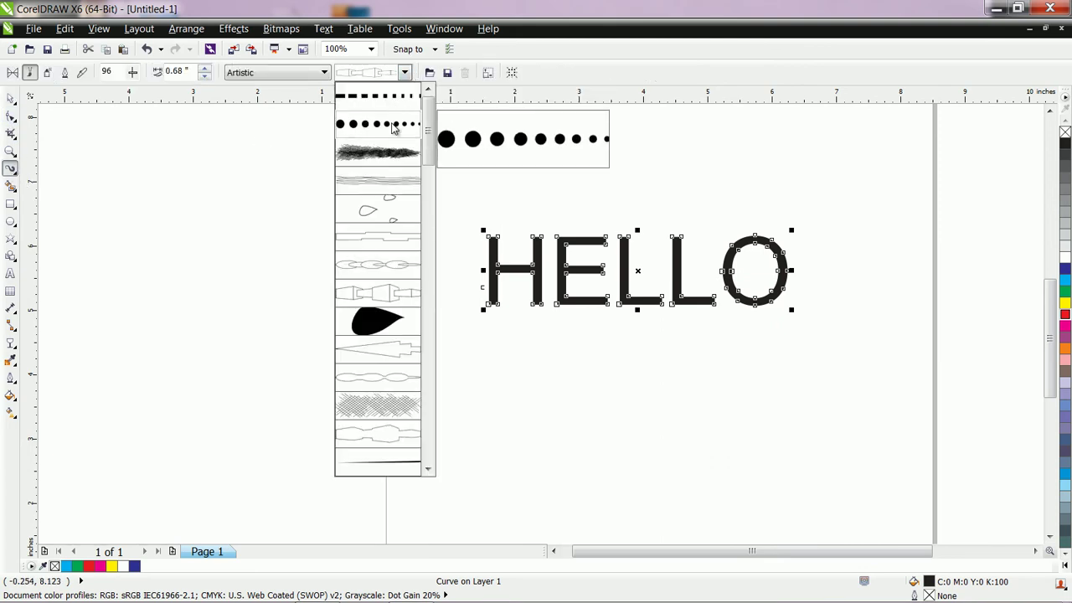
{"action": "left_click", "coordinate": [393, 126]}
Apply the cross-hatched brush to the HELLO lettering and set its stroke width to 0.18 inch.
{"action": "left_click", "coordinate": [406, 72]}
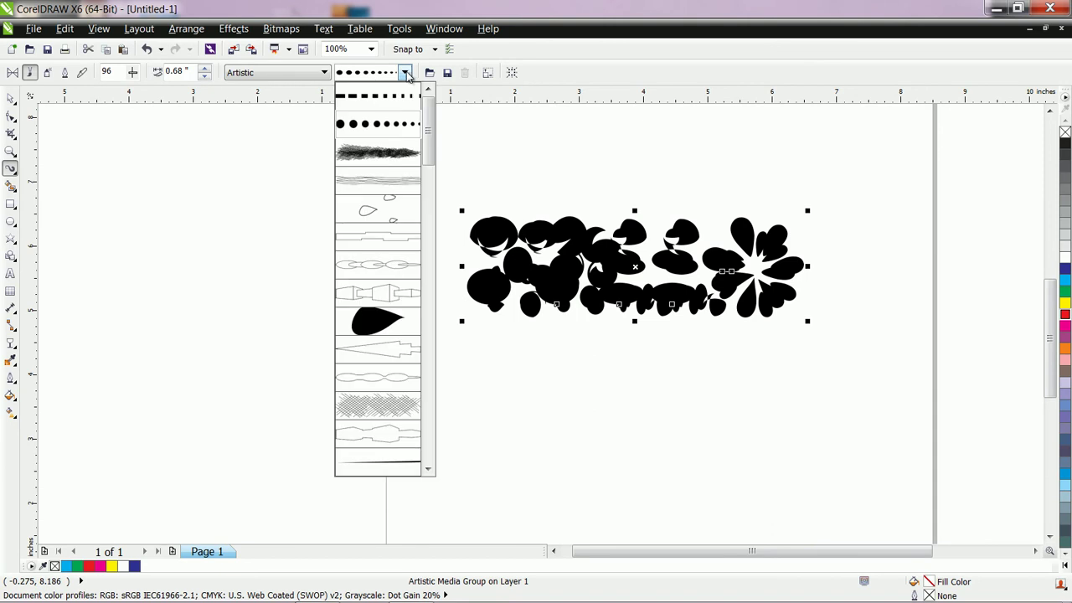
{"action": "left_click", "coordinate": [379, 406]}
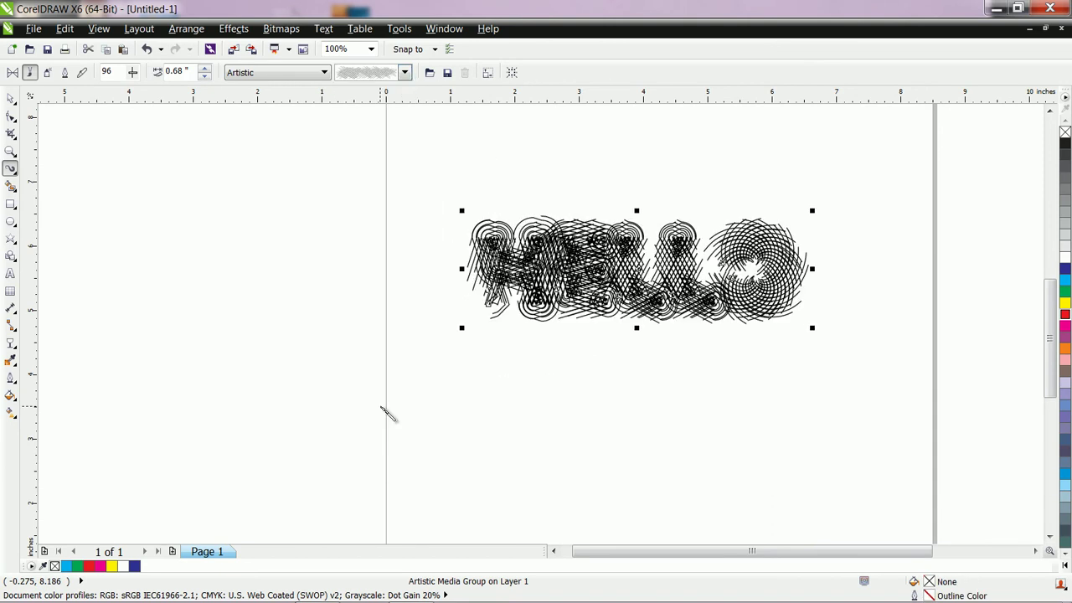
{"action": "left_click", "coordinate": [203, 76]}
{"action": "left_click", "coordinate": [203, 76]}
{"action": "left_click", "coordinate": [204, 76]}
{"action": "left_click", "coordinate": [204, 76]}
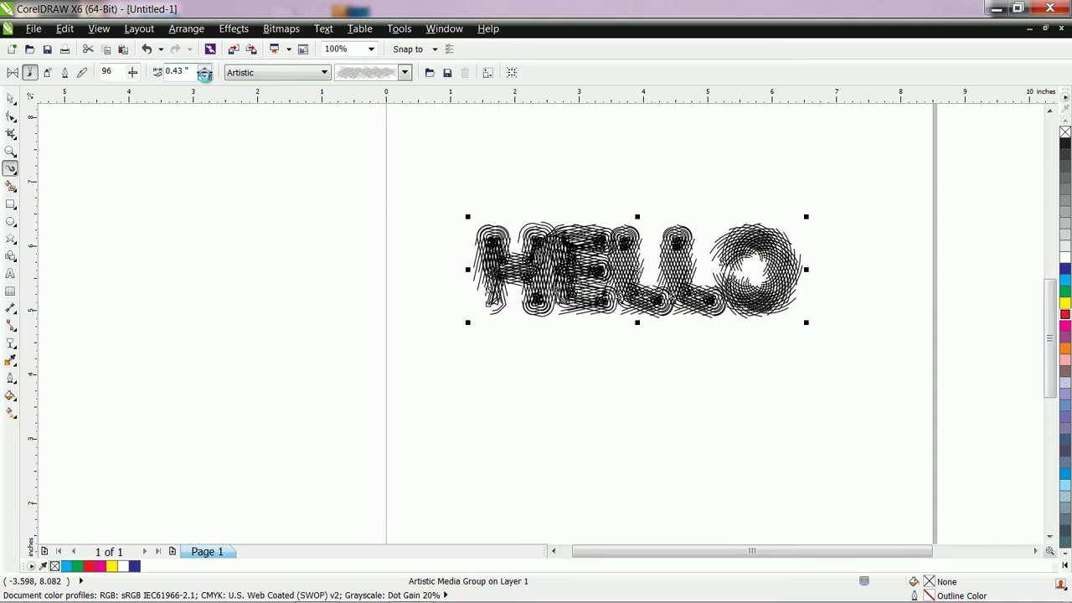
{"action": "left_click", "coordinate": [205, 76]}
{"action": "left_click", "coordinate": [205, 77]}
{"action": "left_click", "coordinate": [205, 76]}
{"action": "left_click", "coordinate": [205, 76]}
{"action": "left_click", "coordinate": [205, 76]}
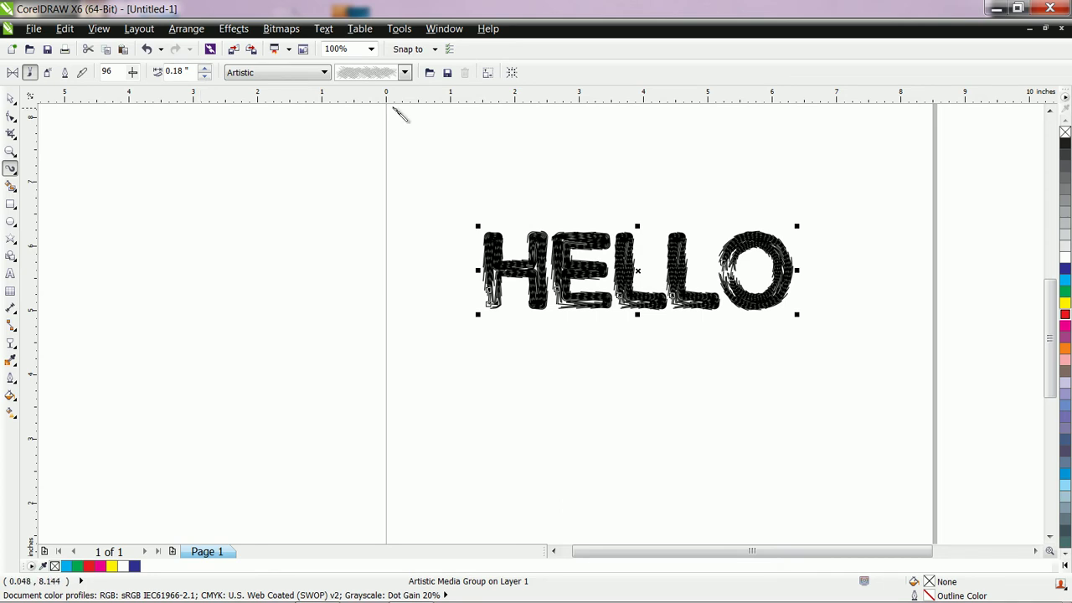
Try the rounded chain-outline brush on HELLO and replace it with the brush of straight parallel lines.
{"action": "left_click", "coordinate": [405, 72]}
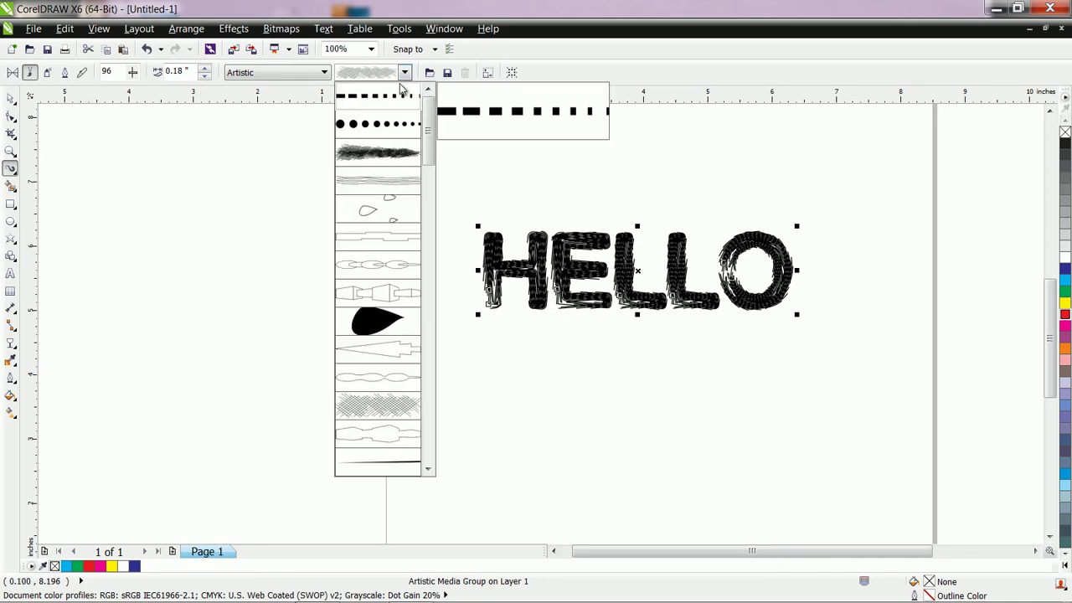
{"action": "left_click", "coordinate": [388, 264]}
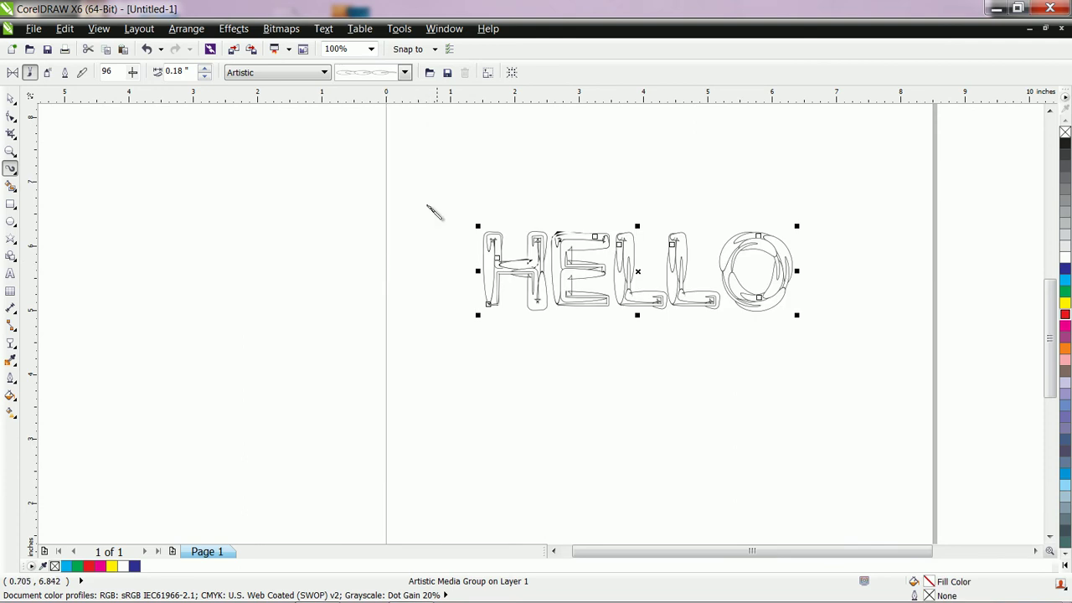
{"action": "left_click", "coordinate": [405, 72]}
{"action": "scroll", "coordinate": [434, 183], "scroll_direction": "down", "scroll_amount": 3}
{"action": "left_click_drag", "start_coordinate": [434, 183], "coordinate": [442, 364]}
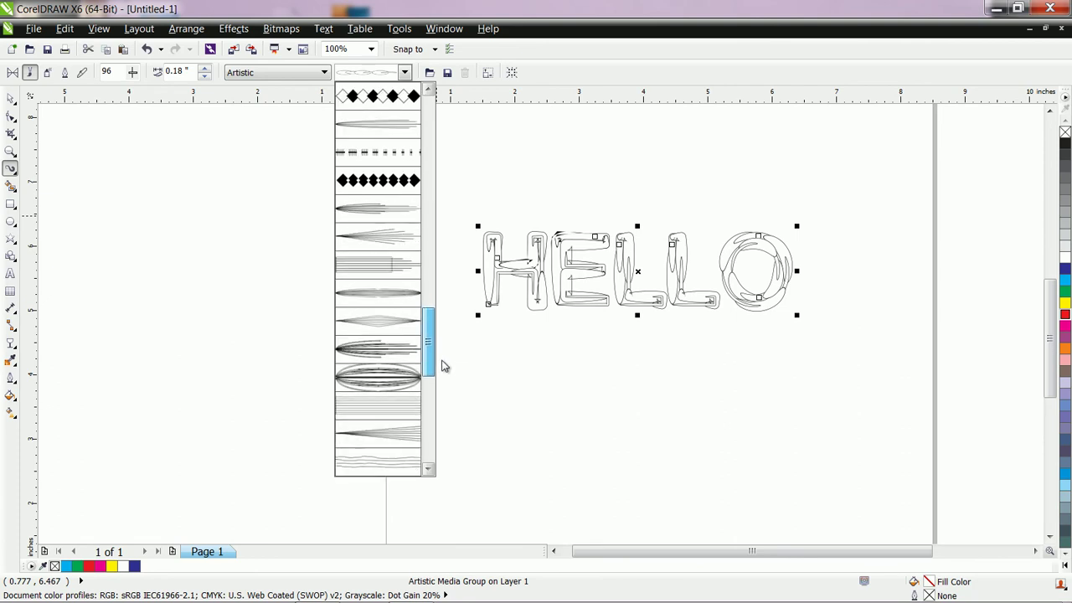
{"action": "left_click", "coordinate": [360, 396]}
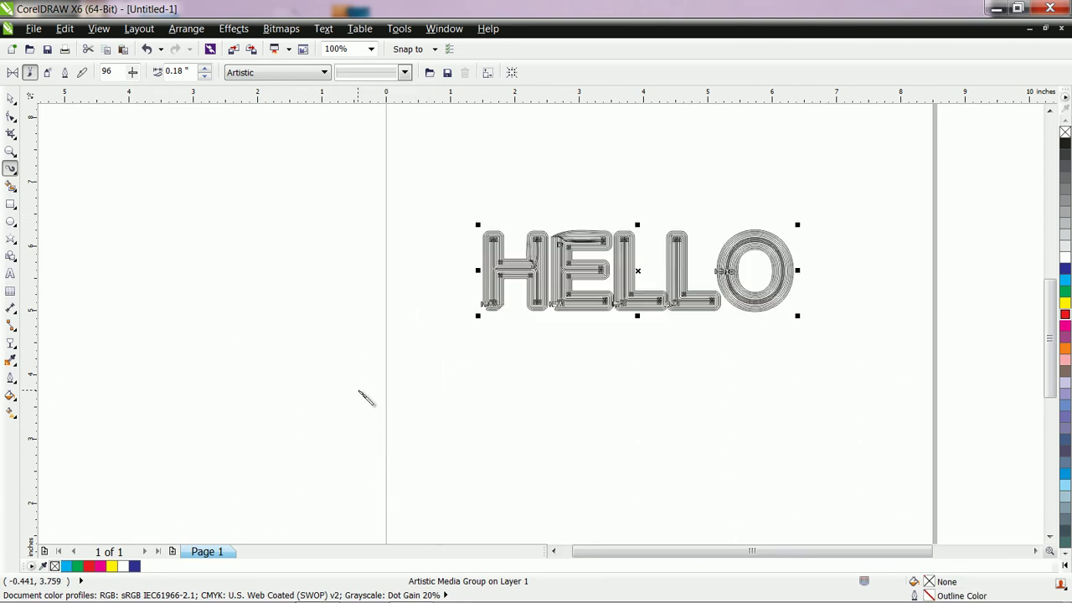
Try a magenta fill on the HELLO lettering and change the fill to red.
{"action": "left_click", "coordinate": [1065, 323]}
{"action": "left_click", "coordinate": [1065, 326]}
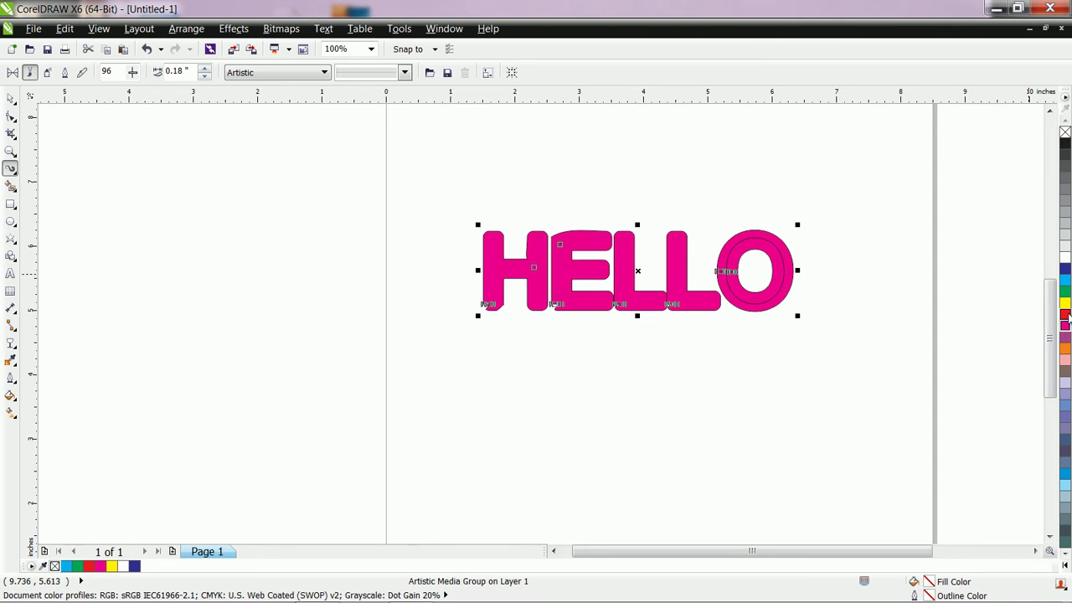
{"action": "left_click", "coordinate": [1064, 315]}
{"action": "scroll", "coordinate": [689, 272], "scroll_direction": "down", "scroll_amount": 1}
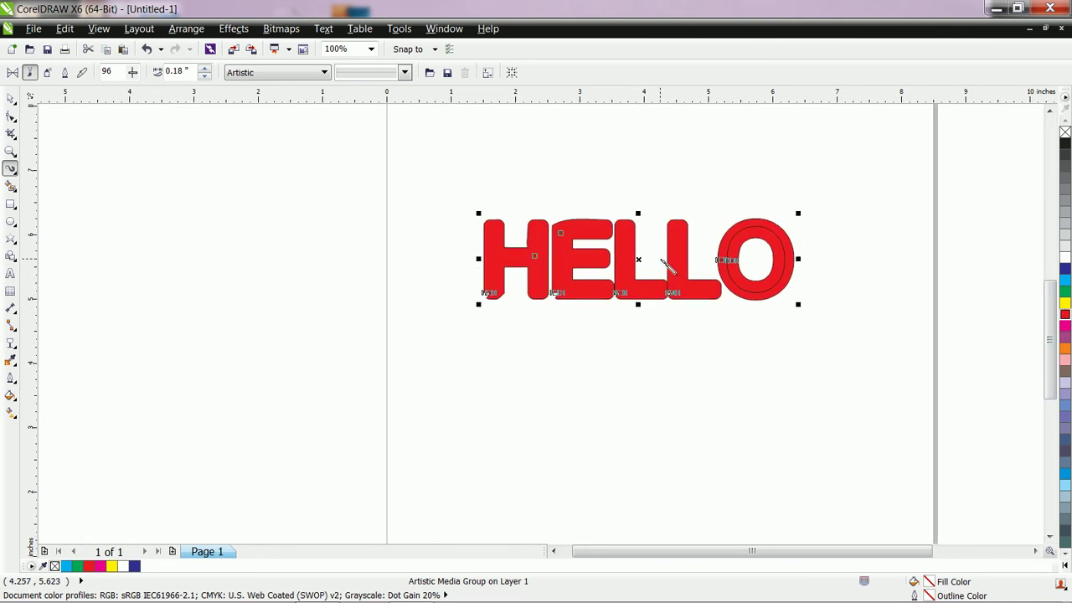
Try a 0.08 inch stroke width with a magenta fill on the HELLO lettering.
{"action": "left_click", "coordinate": [205, 75]}
{"action": "left_click", "coordinate": [204, 75]}
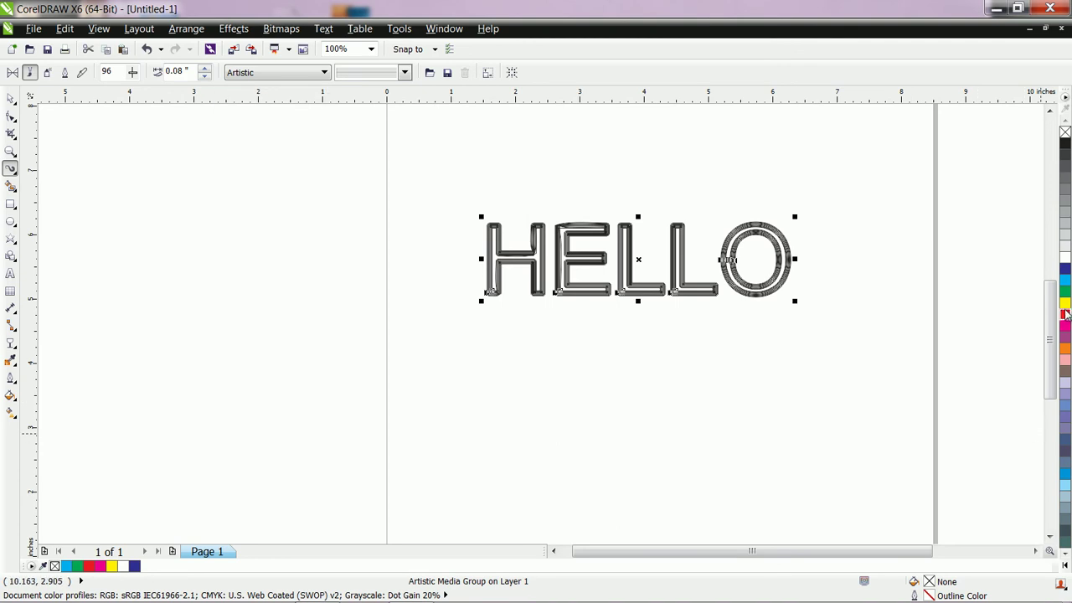
{"action": "left_click", "coordinate": [1066, 314]}
{"action": "left_click", "coordinate": [1065, 323]}
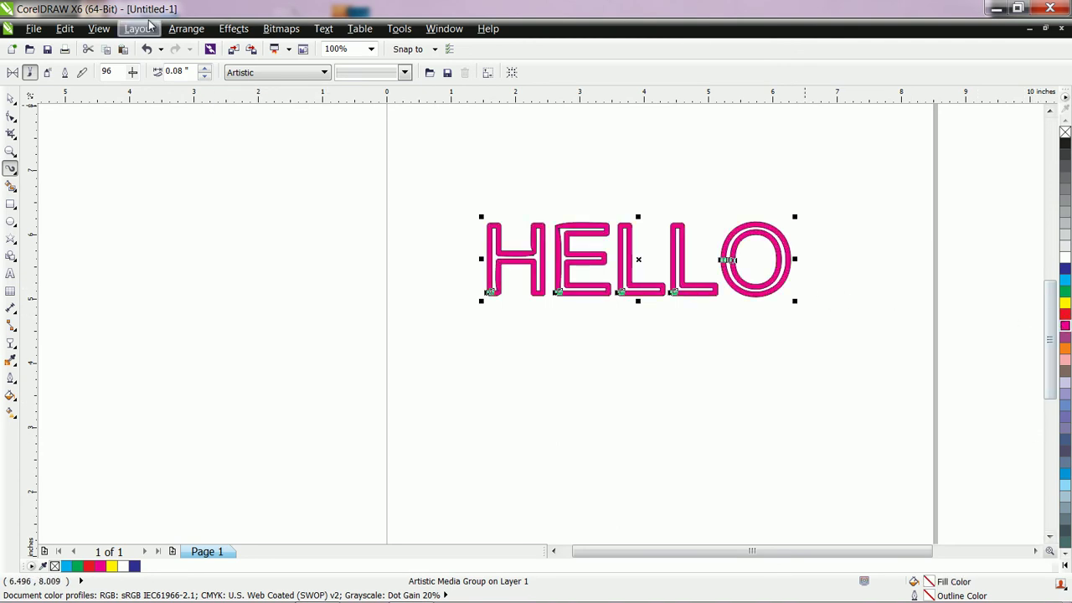
Try a 0.13 inch stroke width on the HELLO lettering and undo the change.
{"action": "left_click", "coordinate": [206, 70]}
{"action": "scroll", "coordinate": [740, 332], "scroll_direction": "up", "scroll_amount": 2}
{"action": "scroll", "coordinate": [729, 285], "scroll_direction": "down", "scroll_amount": 1}
{"action": "scroll", "coordinate": [666, 243], "scroll_direction": "up", "scroll_amount": 1}
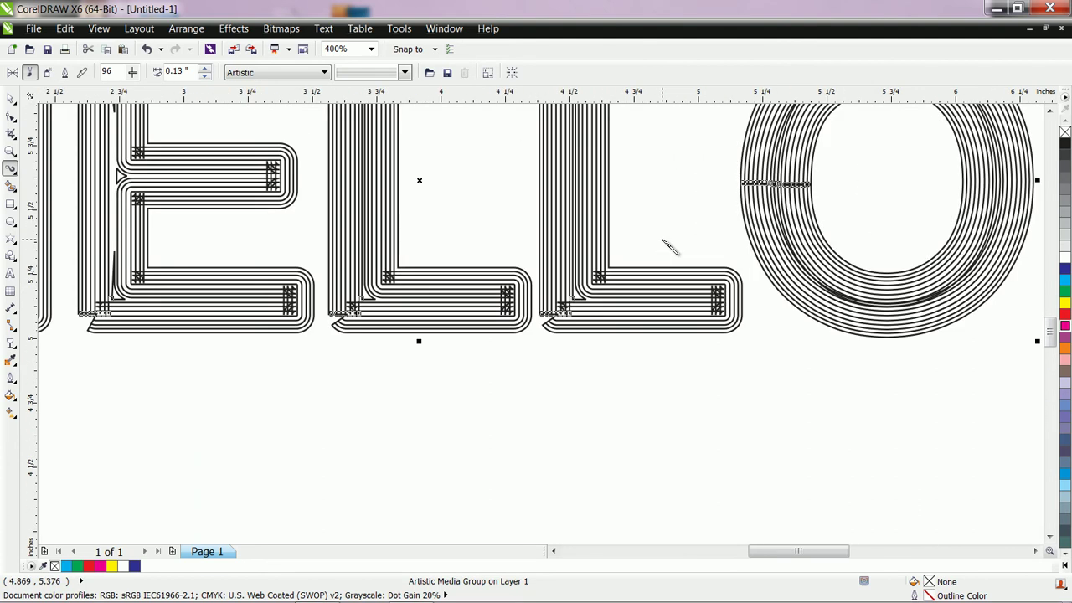
{"action": "key", "text": "ctrl+z"}
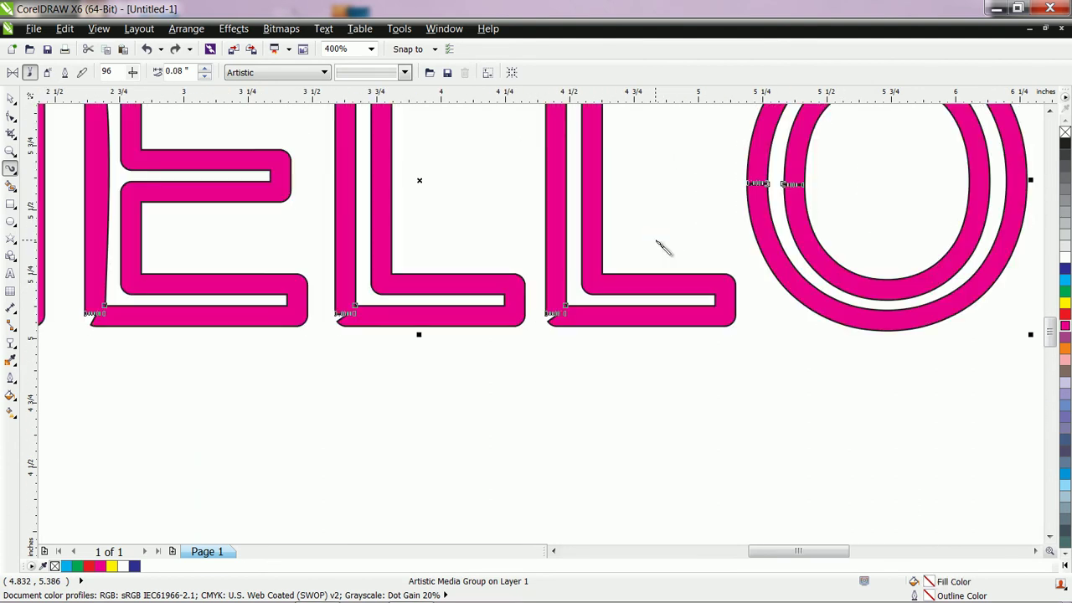
Undo the magenta fill and the 0.08 inch width, and delete the HELLO lettering.
{"action": "key", "text": "ctrl+y"}
{"action": "scroll", "coordinate": [662, 247], "scroll_direction": "down", "scroll_amount": 3}
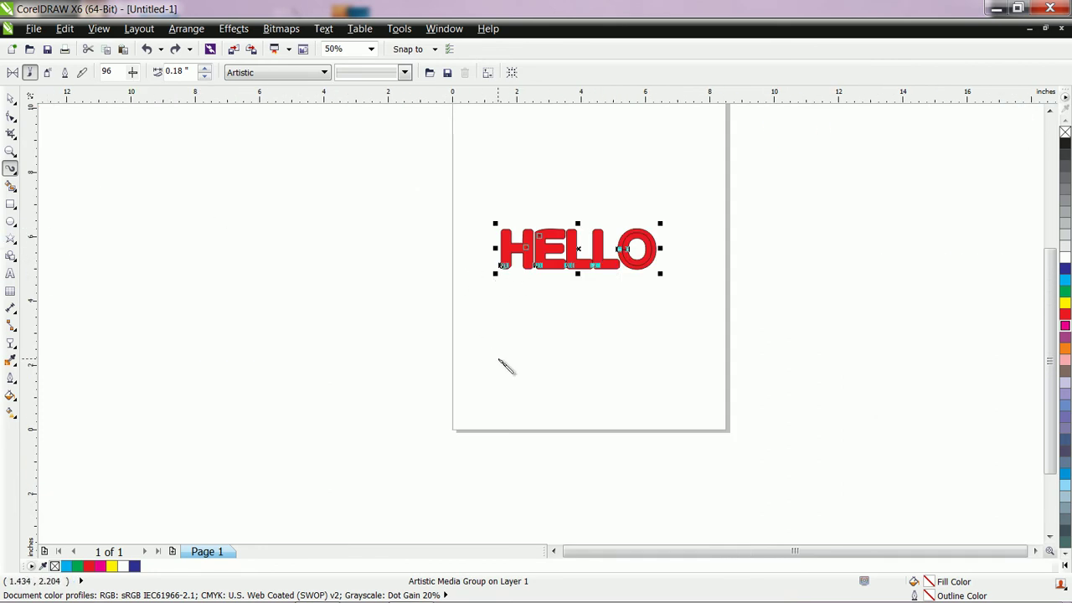
{"action": "key", "text": "Delete"}
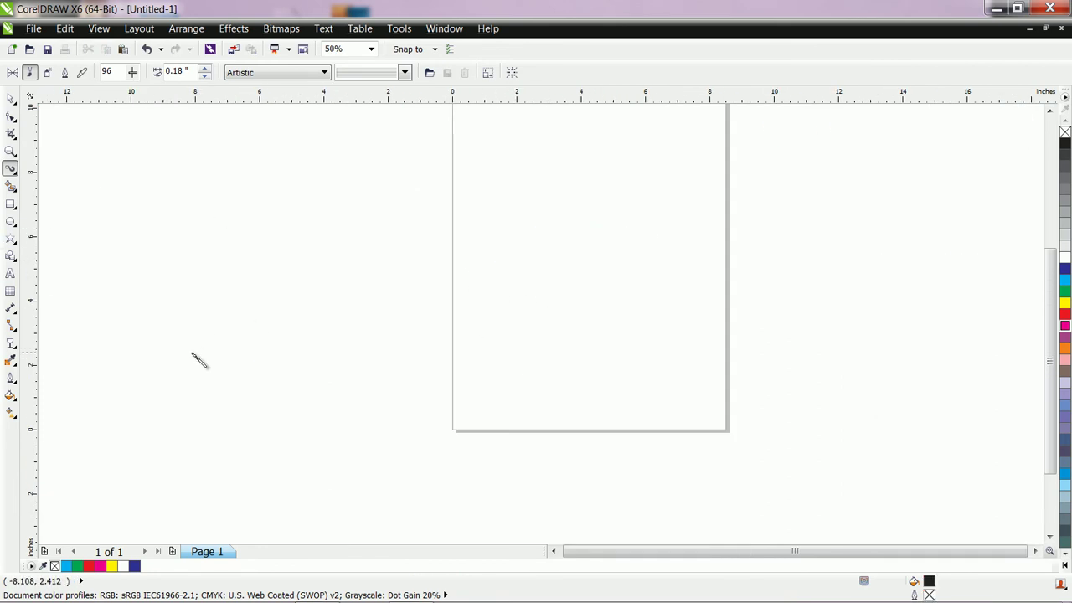
Draw a five-pointed star about 3.94 by 4.24 inches on the upper half of the page.
{"action": "left_click", "coordinate": [15, 246]}
{"action": "left_click", "coordinate": [47, 258]}
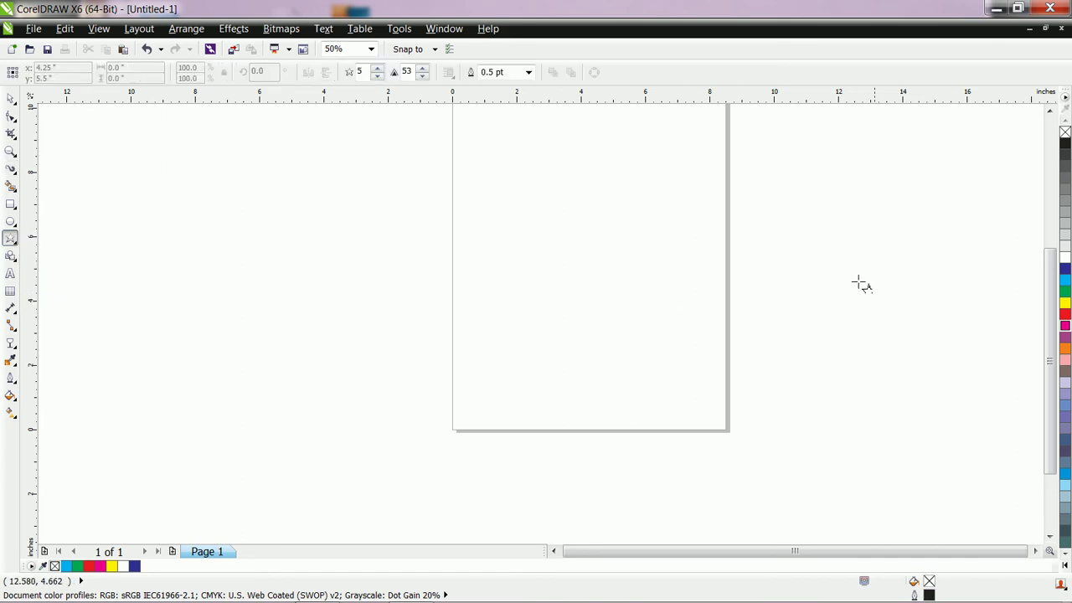
{"action": "left_click_drag", "start_coordinate": [523, 155], "coordinate": [659, 301]}
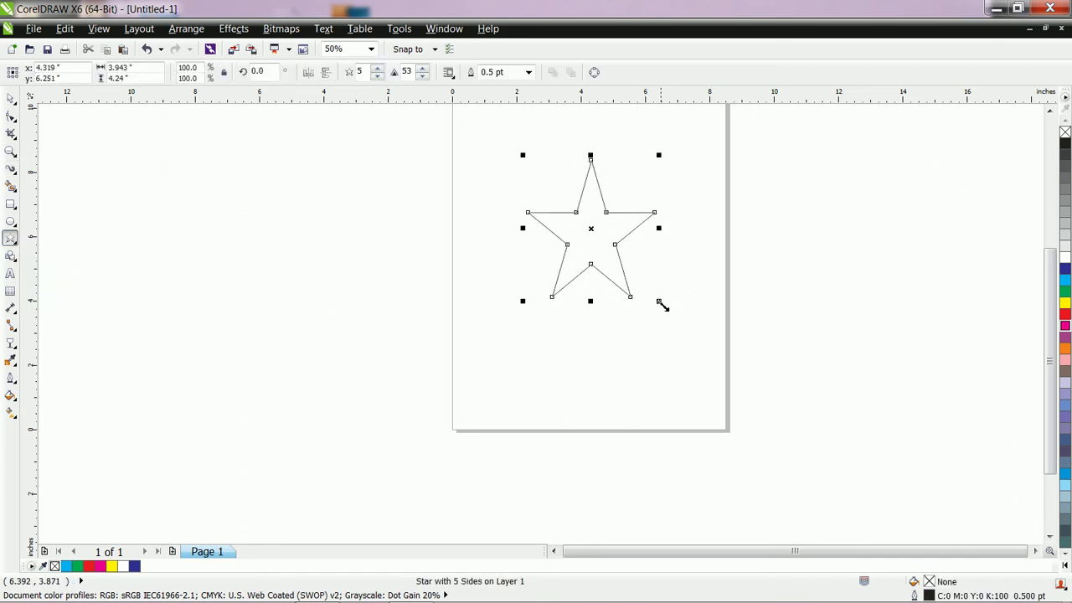
Apply the Artistic Media brush of nested oval lines to the star.
{"action": "left_click", "coordinate": [10, 171]}
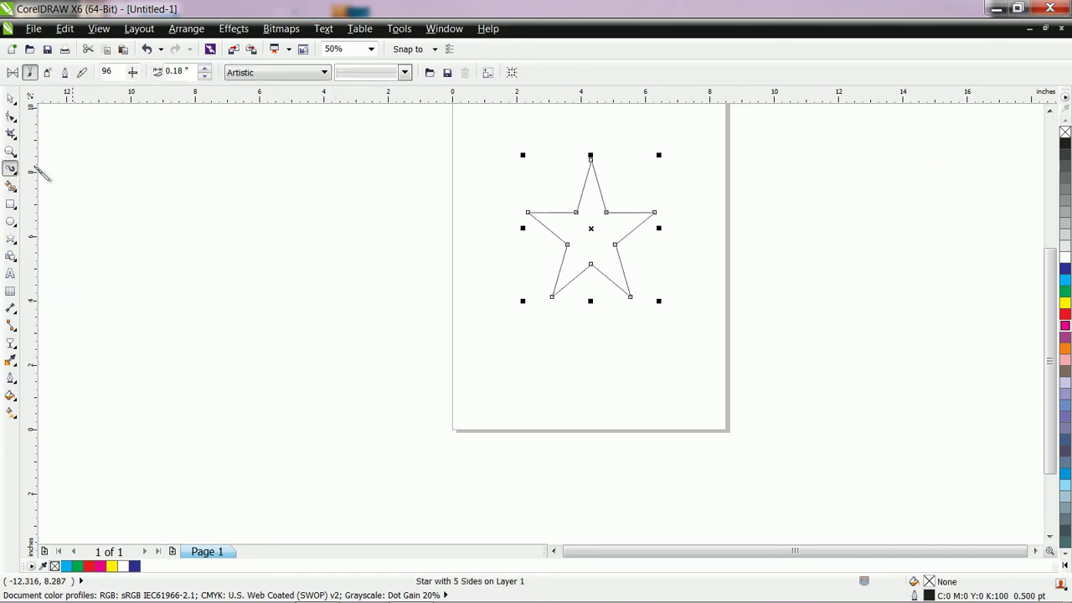
{"action": "left_click", "coordinate": [406, 73]}
{"action": "left_click", "coordinate": [404, 74]}
{"action": "left_click", "coordinate": [405, 74]}
{"action": "left_click", "coordinate": [377, 379]}
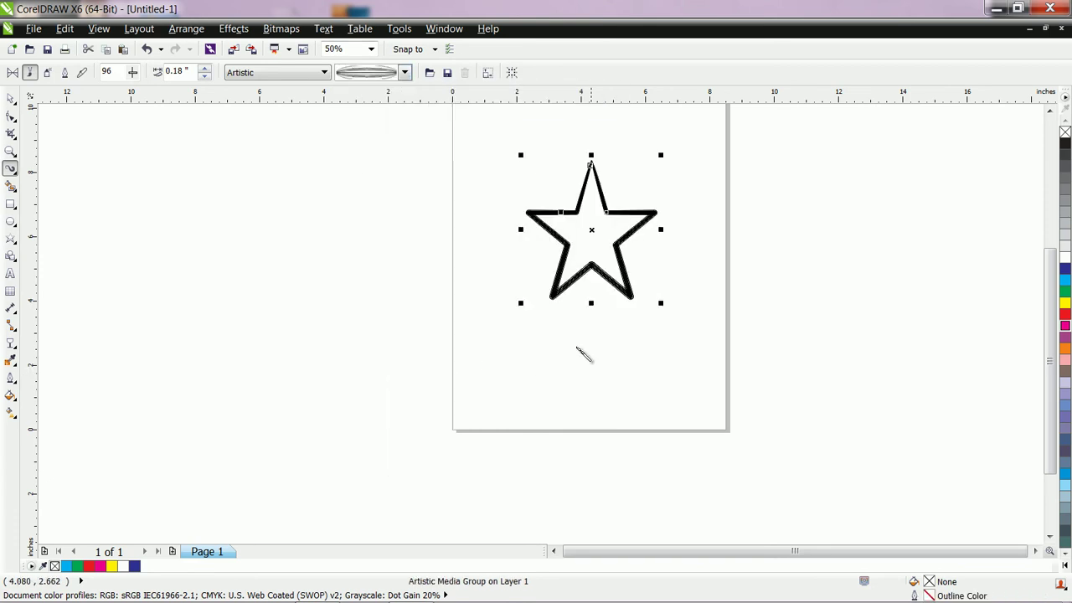
Set the star's stroke width to 0.63 inch and give the brush stroke a magenta fill.
{"action": "left_click", "coordinate": [204, 68]}
{"action": "left_click", "coordinate": [205, 67]}
{"action": "left_click", "coordinate": [204, 68]}
{"action": "left_click", "coordinate": [204, 68]}
{"action": "left_click", "coordinate": [205, 68]}
{"action": "left_click", "coordinate": [204, 68]}
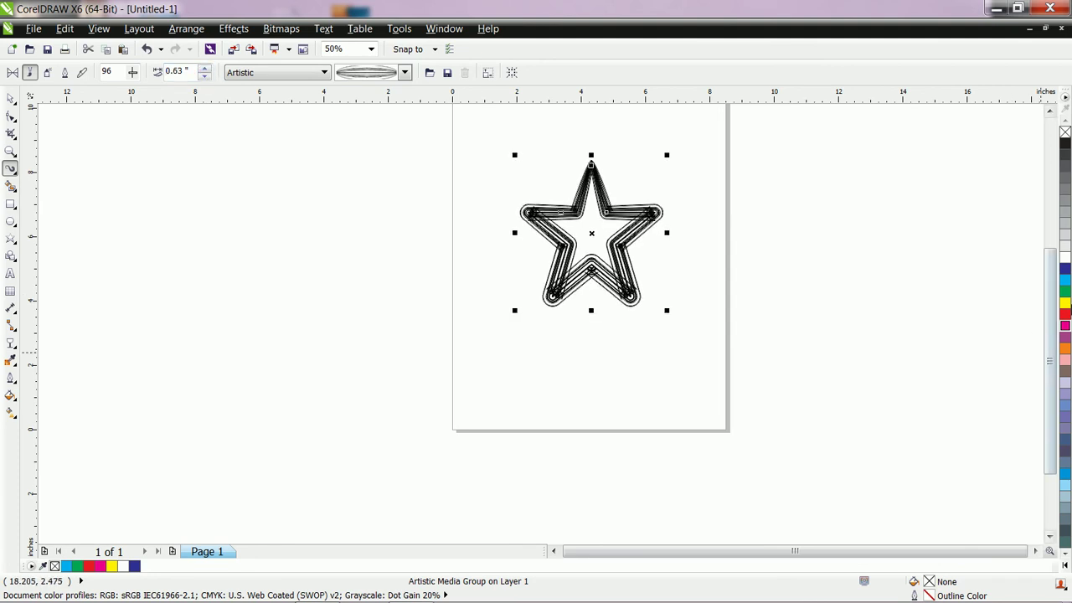
{"action": "left_click", "coordinate": [1065, 316]}
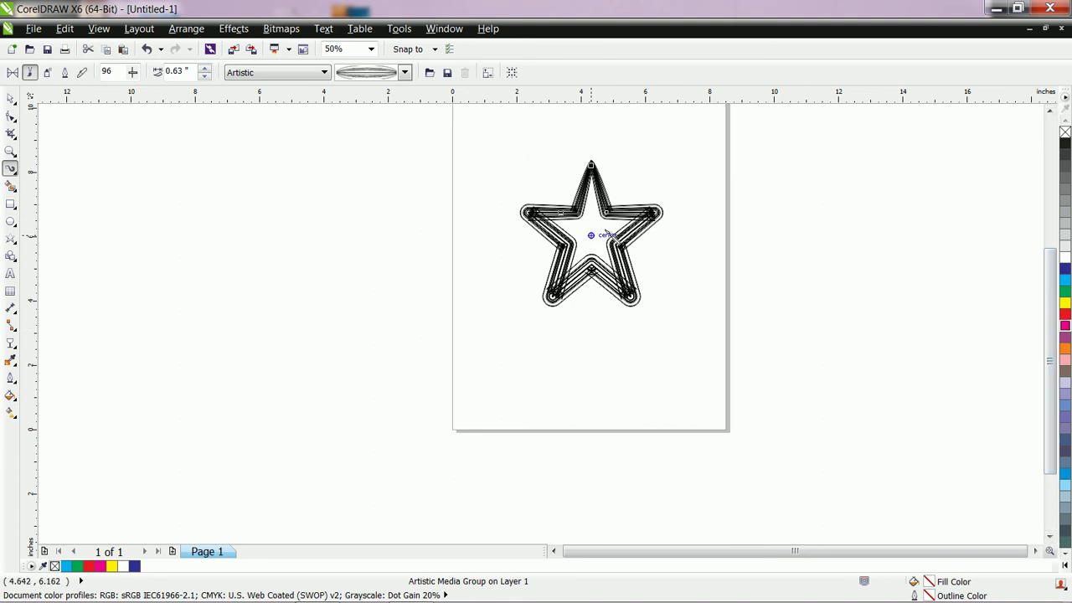
Break the star's artistic media group apart and select the original star path.
{"action": "left_click", "coordinate": [12, 100]}
{"action": "left_click", "coordinate": [186, 28]}
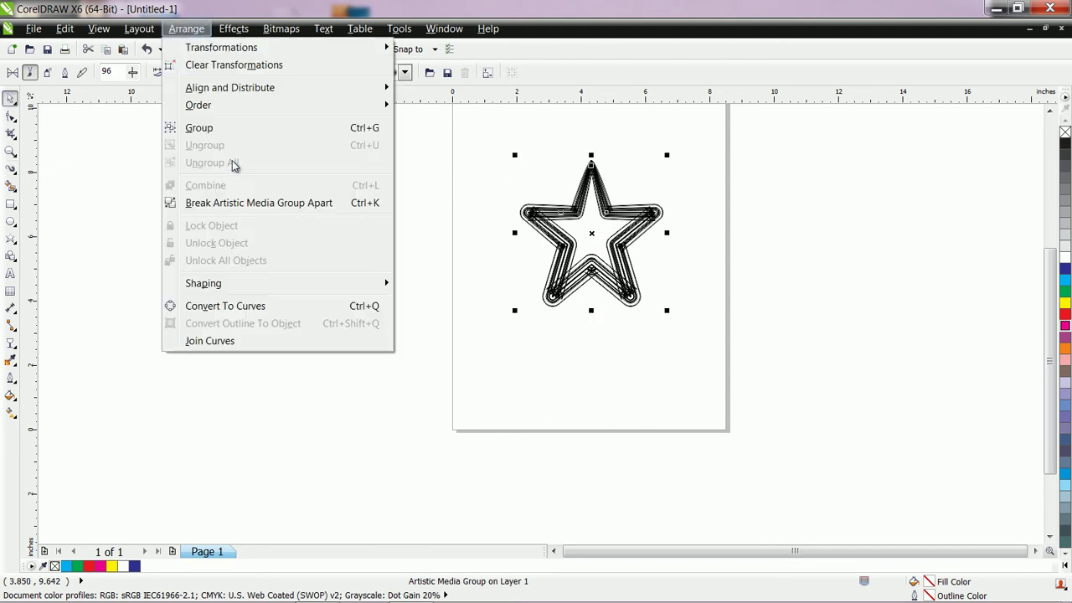
{"action": "left_click", "coordinate": [246, 206]}
{"action": "left_click", "coordinate": [600, 400]}
{"action": "left_click", "coordinate": [611, 230]}
{"action": "scroll", "coordinate": [603, 239], "scroll_direction": "up", "scroll_amount": 3}
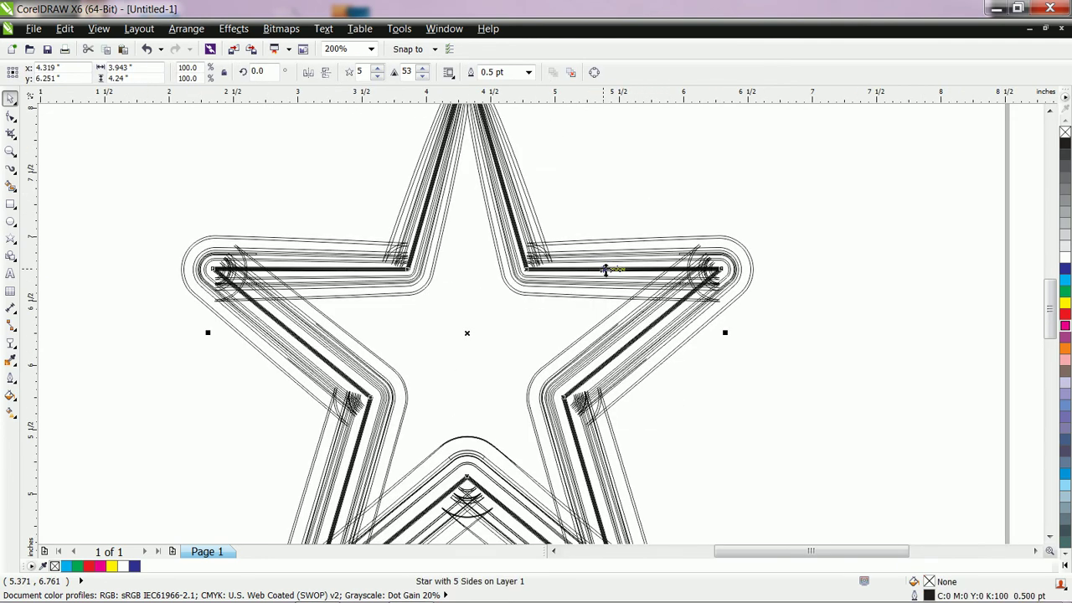
Remove the original star path from the artwork and select the separated brush-stroke group.
{"action": "left_click", "coordinate": [696, 328]}
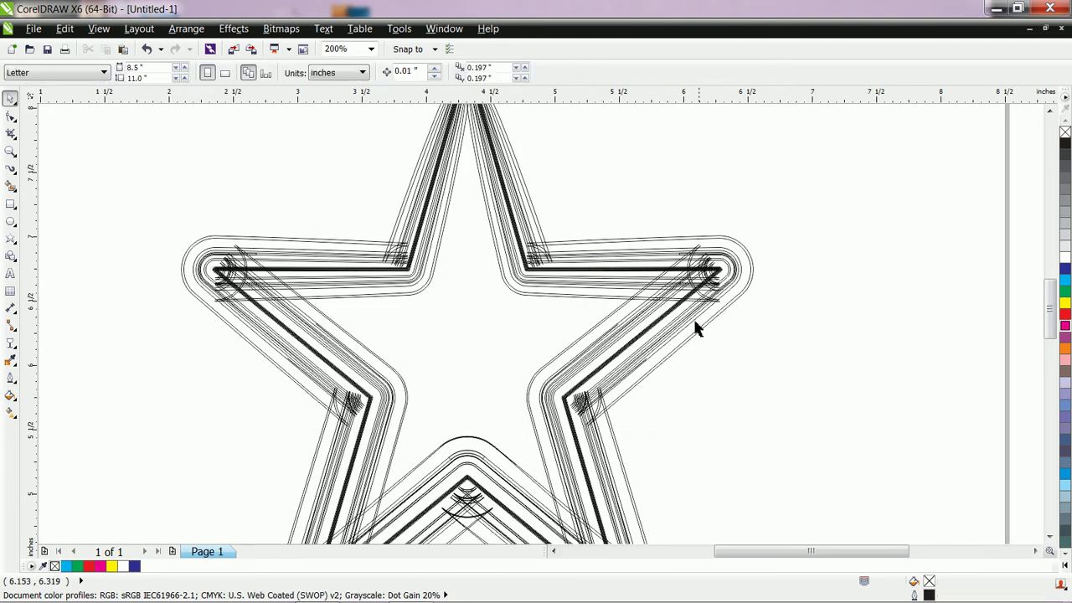
{"action": "left_click", "coordinate": [634, 270]}
{"action": "left_click", "coordinate": [633, 271]}
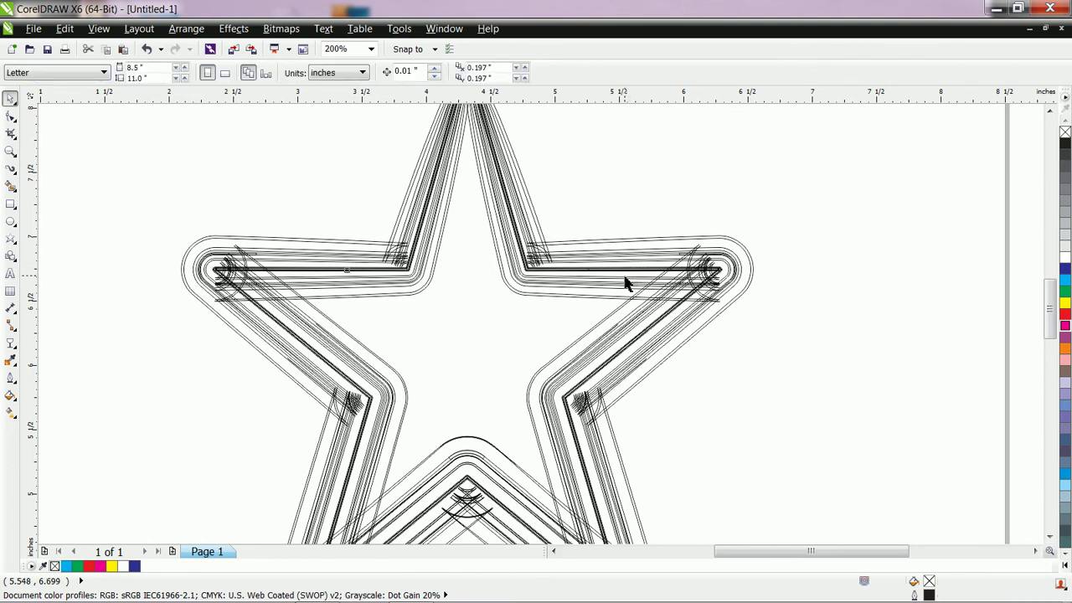
{"action": "left_click", "coordinate": [600, 273]}
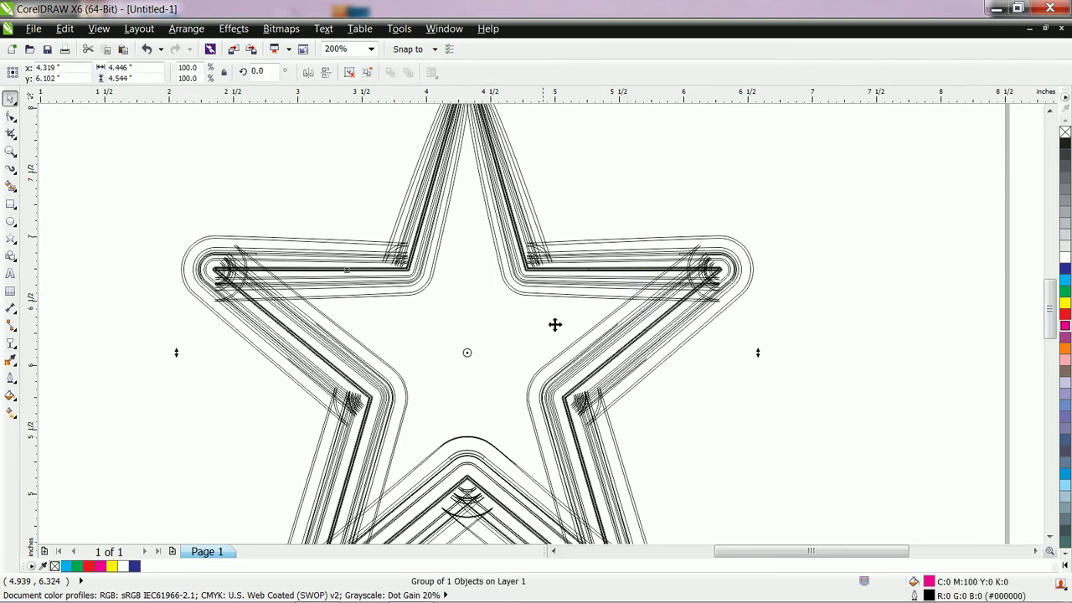
{"action": "left_click", "coordinate": [594, 309]}
{"action": "scroll", "coordinate": [594, 309], "scroll_direction": "down", "scroll_amount": 3}
{"action": "scroll", "coordinate": [554, 335], "scroll_direction": "up", "scroll_amount": 3}
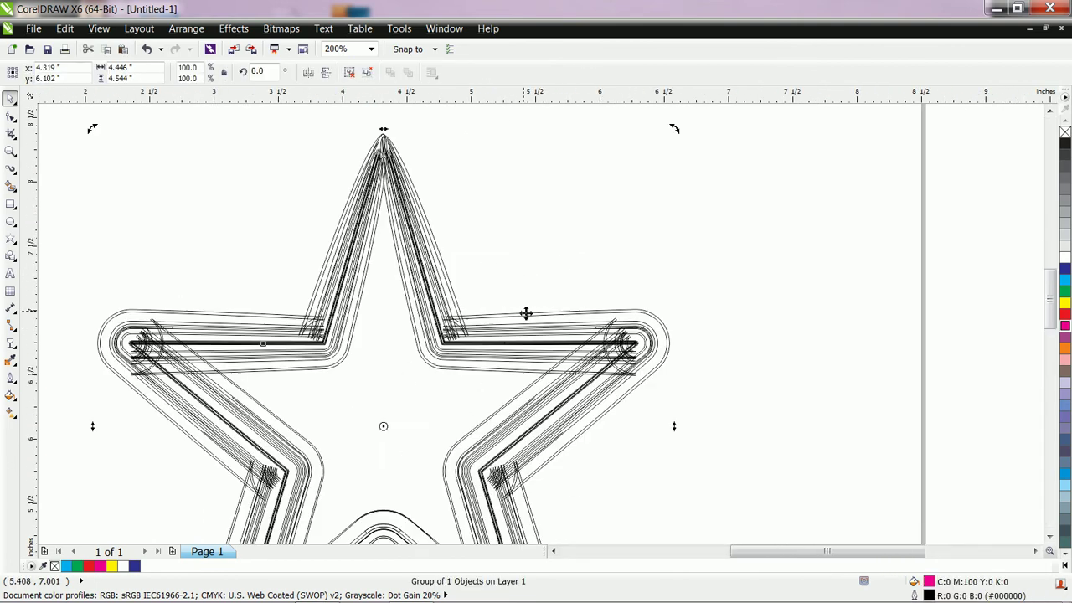
{"action": "scroll", "coordinate": [527, 313], "scroll_direction": "down", "scroll_amount": 1}
Try the tapering dashed-line Artistic brush on the plain star.
{"action": "key", "text": "F10"}
{"action": "left_click", "coordinate": [405, 73]}
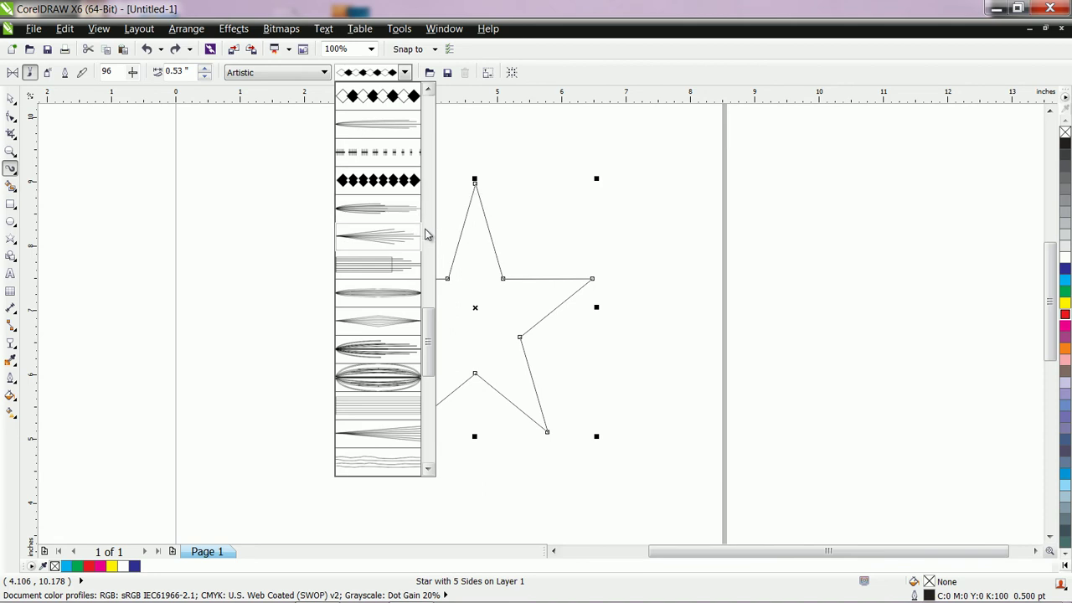
{"action": "left_click", "coordinate": [384, 153]}
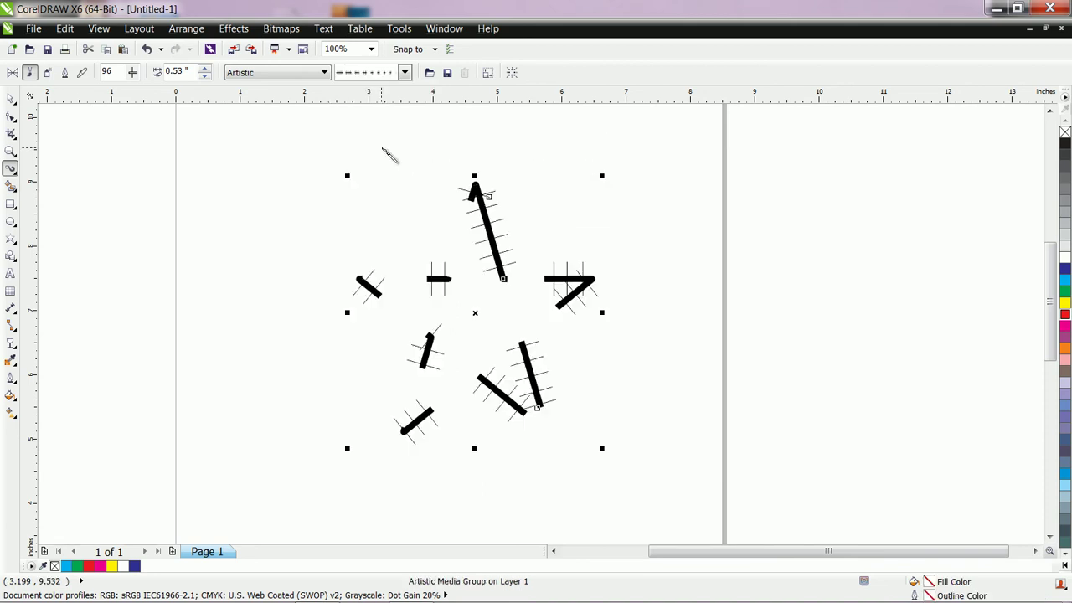
Increase the dashed star's stroke width to 0.98 inch.
{"action": "left_click", "coordinate": [206, 71]}
{"action": "left_click", "coordinate": [205, 72]}
{"action": "left_click", "coordinate": [206, 72]}
{"action": "left_click", "coordinate": [205, 71]}
{"action": "left_click", "coordinate": [205, 71]}
{"action": "left_click", "coordinate": [205, 72]}
{"action": "left_click", "coordinate": [205, 71]}
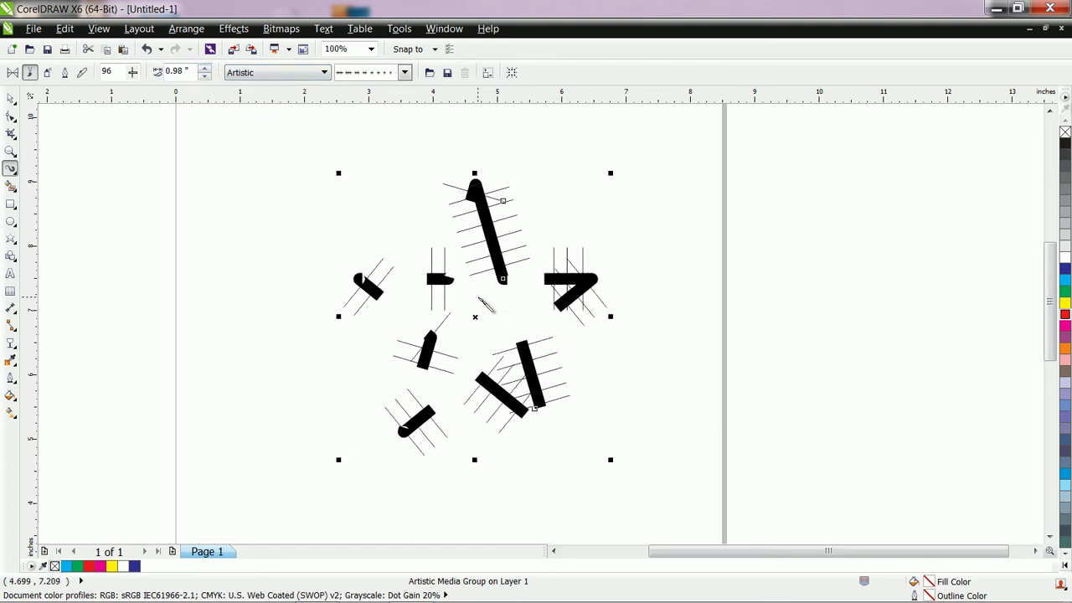
Try the alternating-diamonds and striped-arrow brushes on the star and replace them with the brush of thin tapered lines.
{"action": "left_click", "coordinate": [404, 72]}
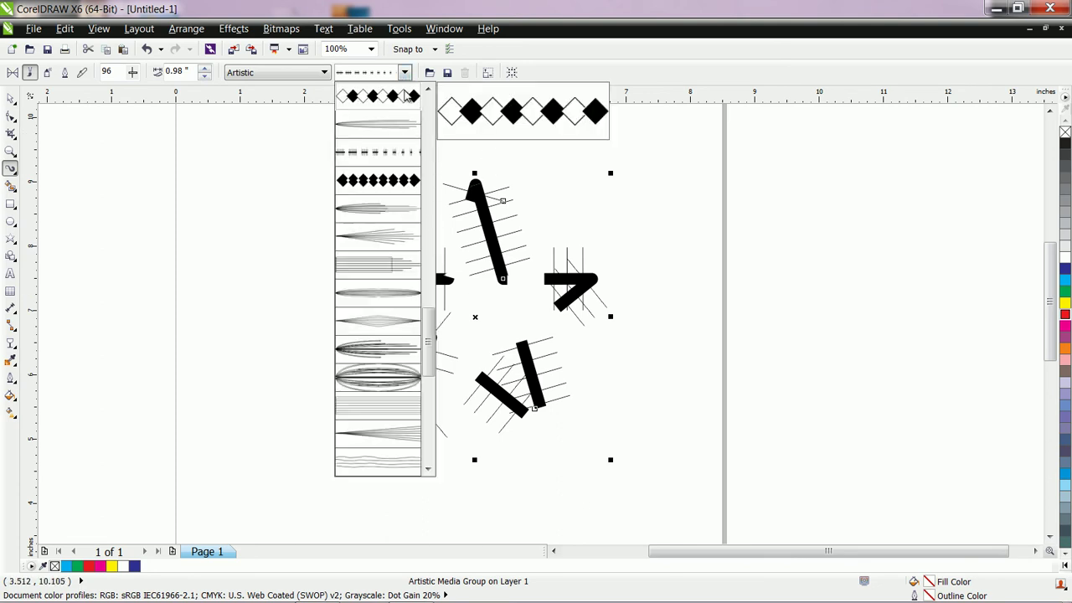
{"action": "left_click", "coordinate": [406, 95]}
{"action": "left_click", "coordinate": [405, 72]}
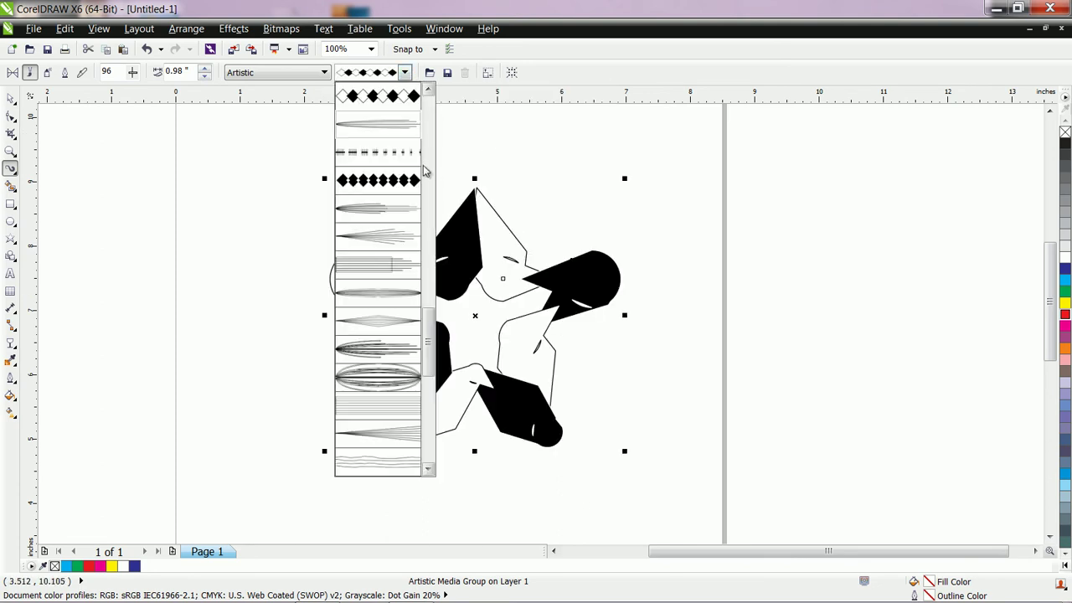
{"action": "mouse_move", "coordinate": [430, 334]}
{"action": "left_mouse_down"}
{"action": "mouse_move", "coordinate": [428, 446]}
{"action": "mouse_move", "coordinate": [434, 403]}
{"action": "left_mouse_up"}
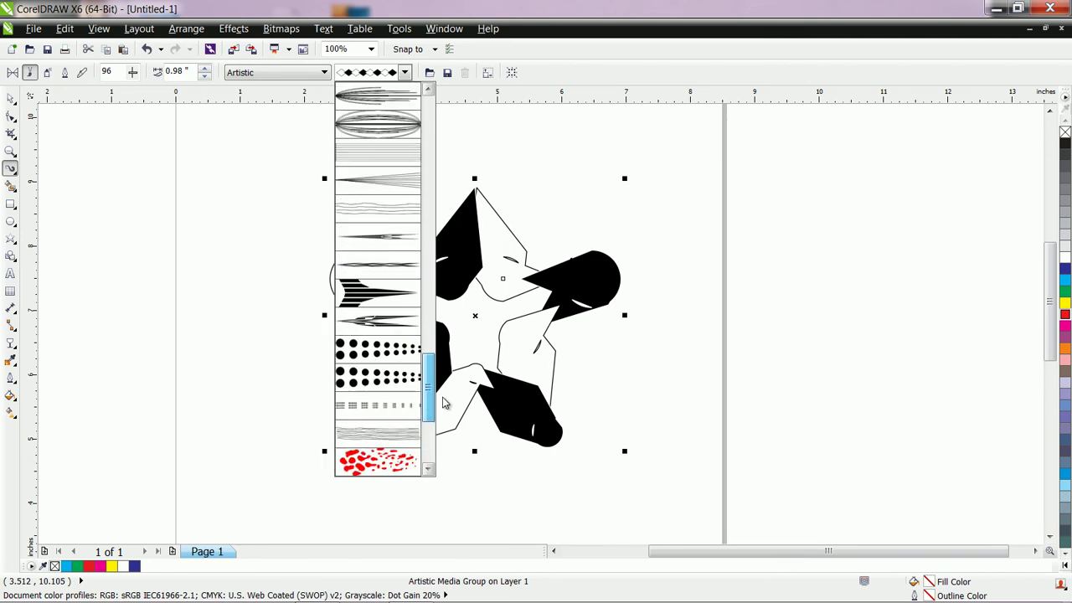
{"action": "left_click", "coordinate": [374, 293]}
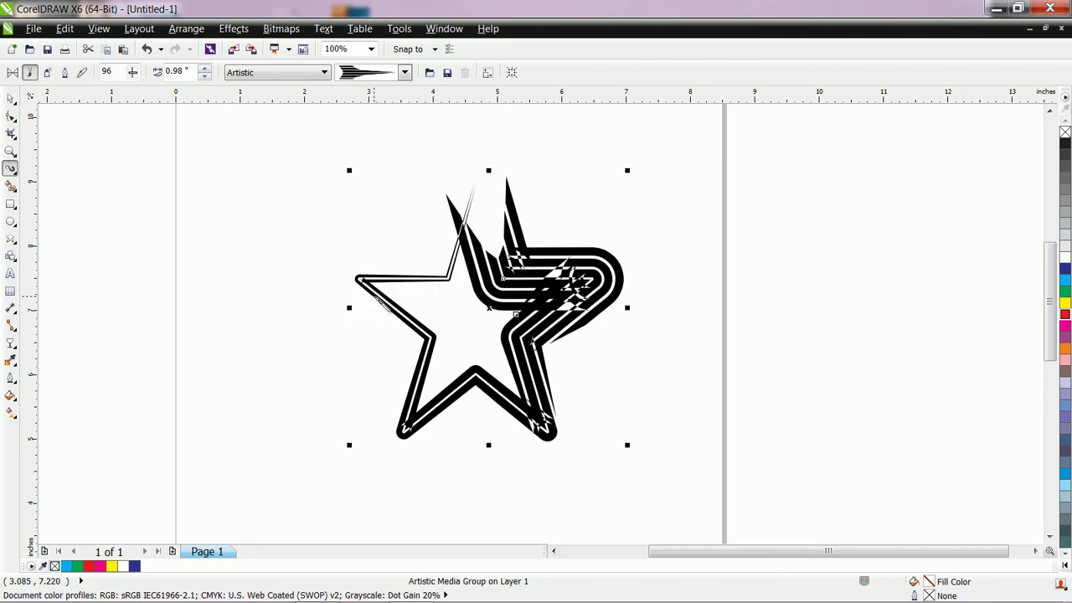
{"action": "left_click", "coordinate": [404, 72]}
{"action": "left_click", "coordinate": [399, 133]}
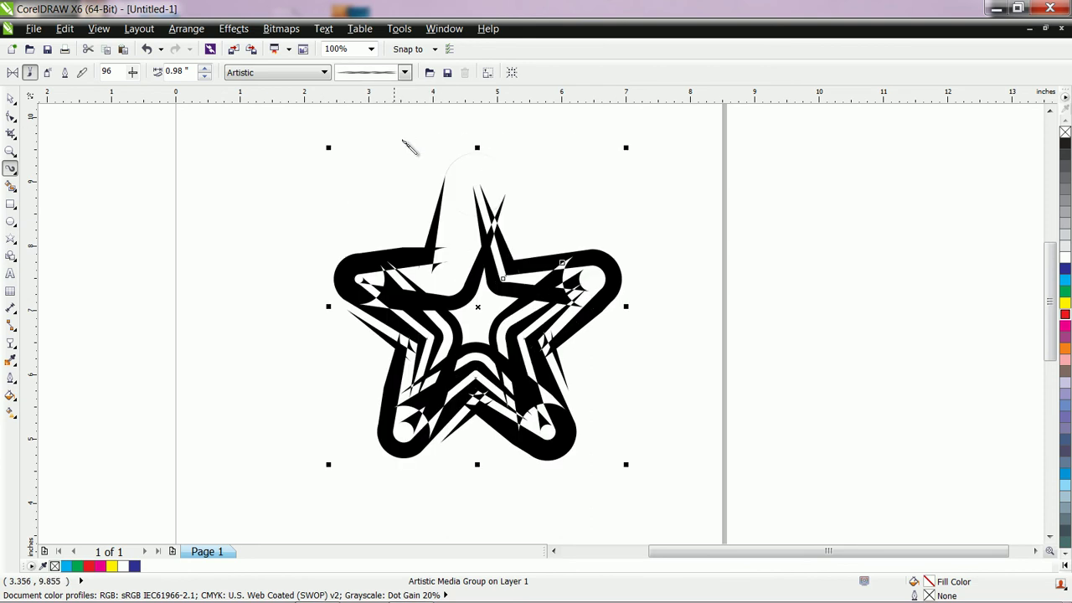
Set the star's stroke width to 0.28 inch and fill it with red.
{"action": "left_click", "coordinate": [204, 76]}
{"action": "left_click", "coordinate": [205, 76]}
{"action": "left_click", "coordinate": [204, 76]}
{"action": "left_click", "coordinate": [204, 76]}
{"action": "left_click", "coordinate": [205, 77]}
{"action": "left_click", "coordinate": [205, 76]}
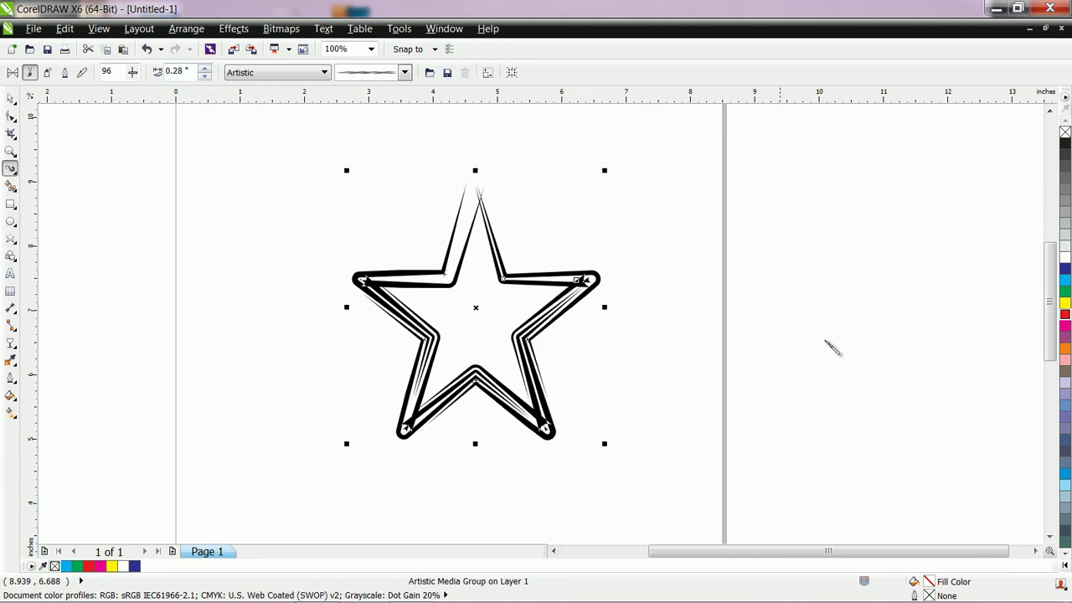
{"action": "left_click", "coordinate": [1064, 317]}
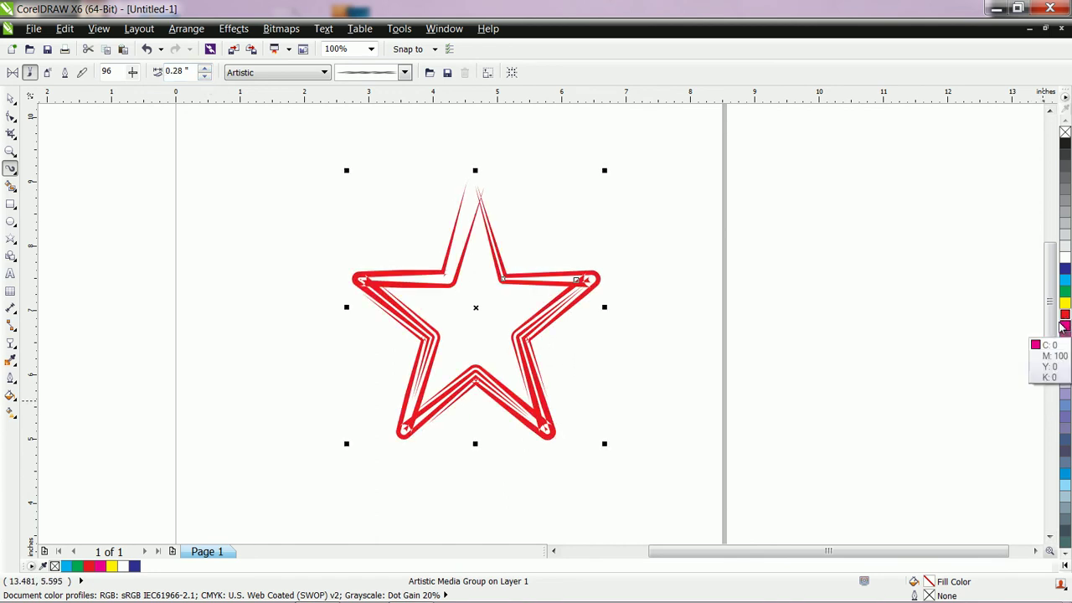
Create a rotated copy of the red star about its centre, overlapping the original.
{"action": "left_click", "coordinate": [12, 99]}
{"action": "left_click", "coordinate": [483, 311]}
{"action": "left_click", "coordinate": [483, 314]}
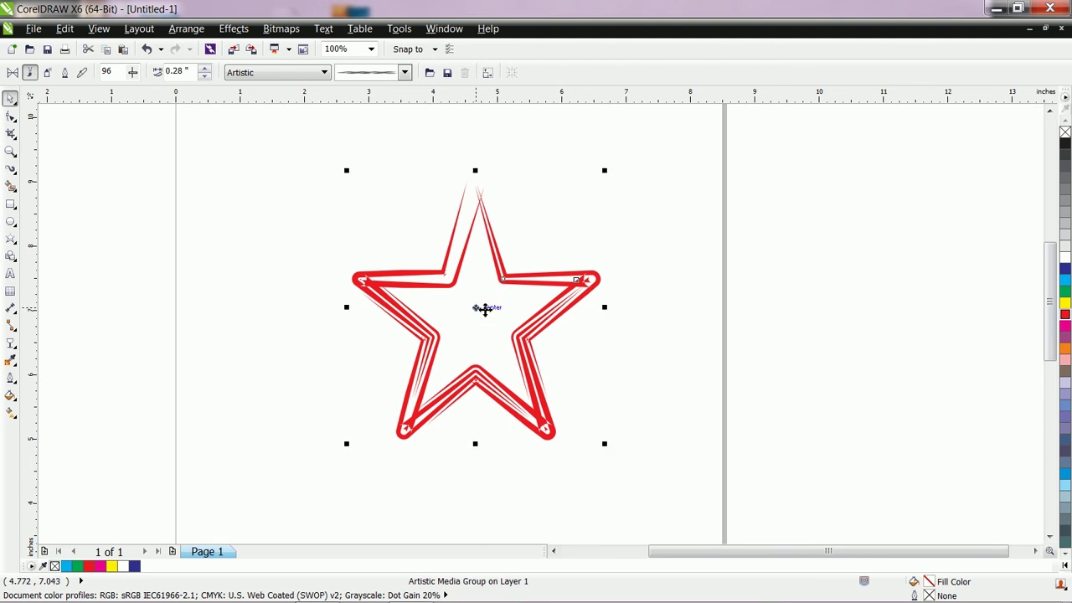
{"action": "left_click", "coordinate": [475, 310]}
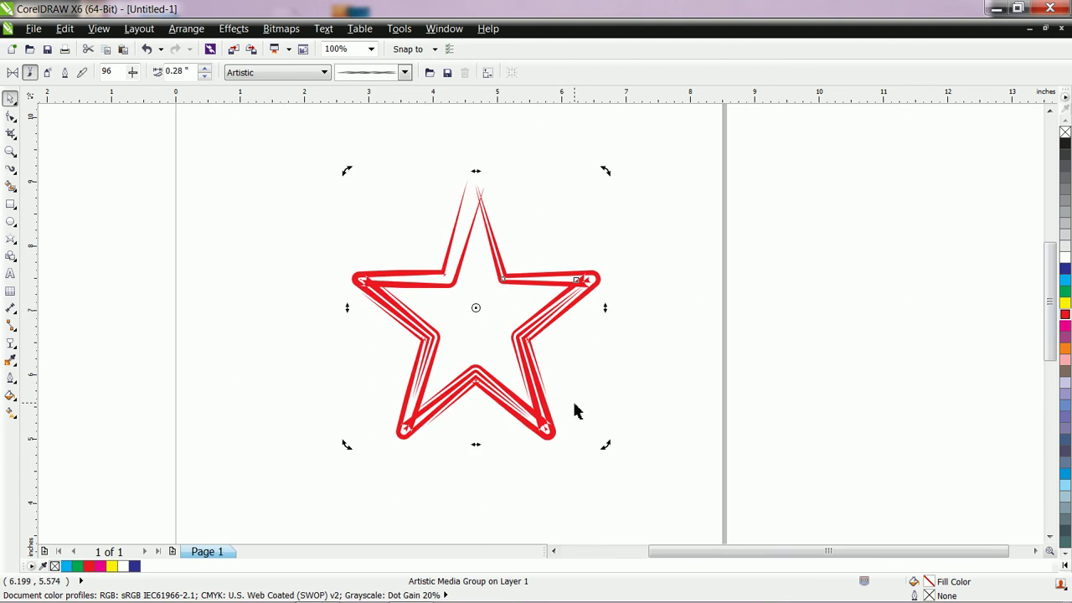
{"action": "left_click_drag", "start_coordinate": [605, 444], "coordinate": [633, 331]}
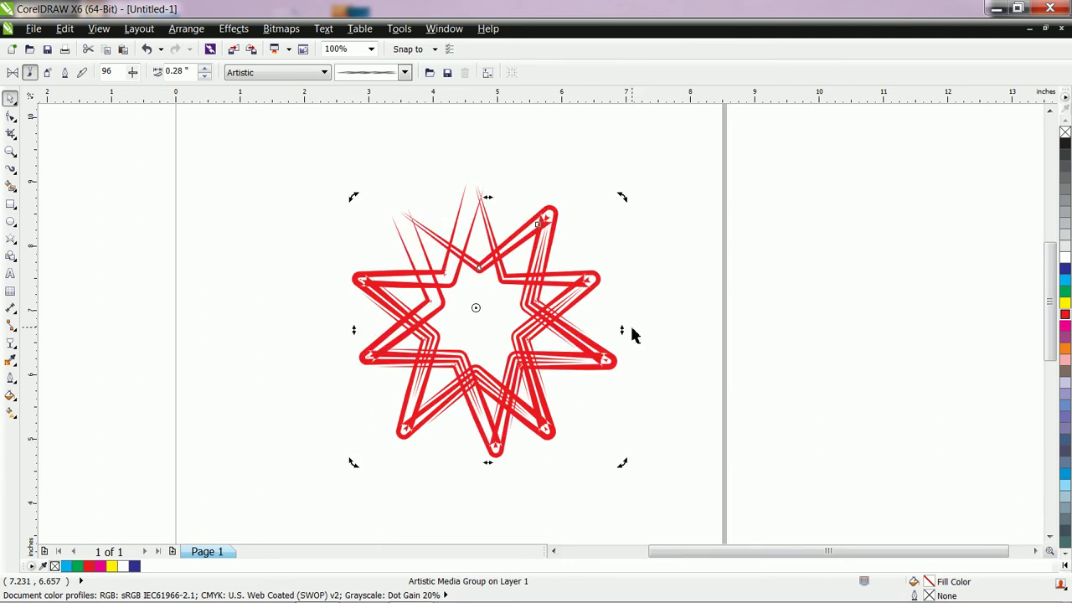
Select both overlapping red stars and break their artistic media groups apart.
{"action": "left_click", "coordinate": [670, 252]}
{"action": "left_click_drag", "start_coordinate": [298, 156], "coordinate": [702, 526]}
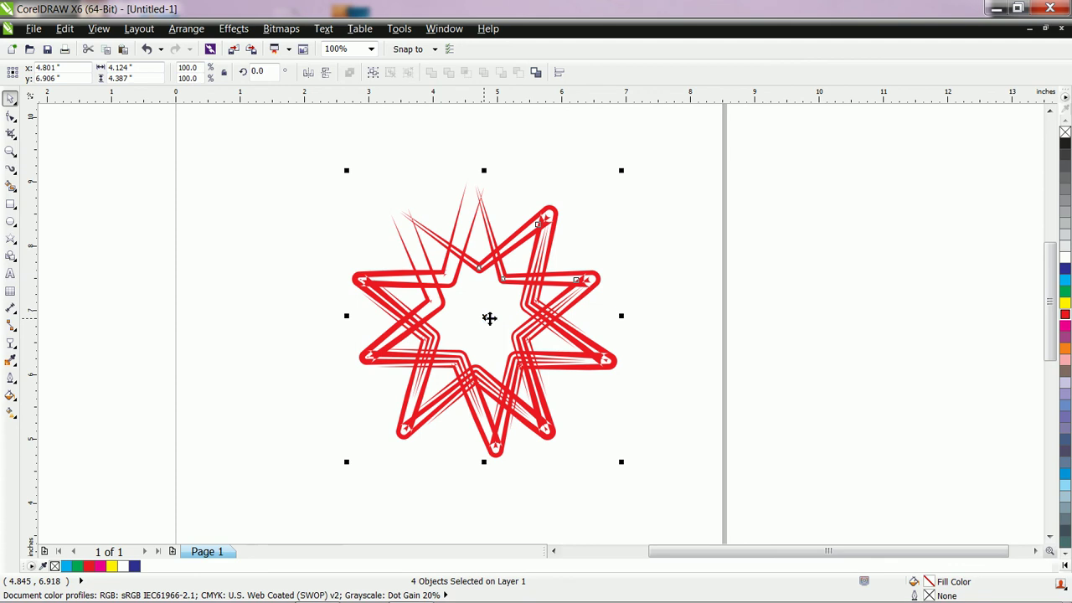
{"action": "right_click", "coordinate": [489, 318]}
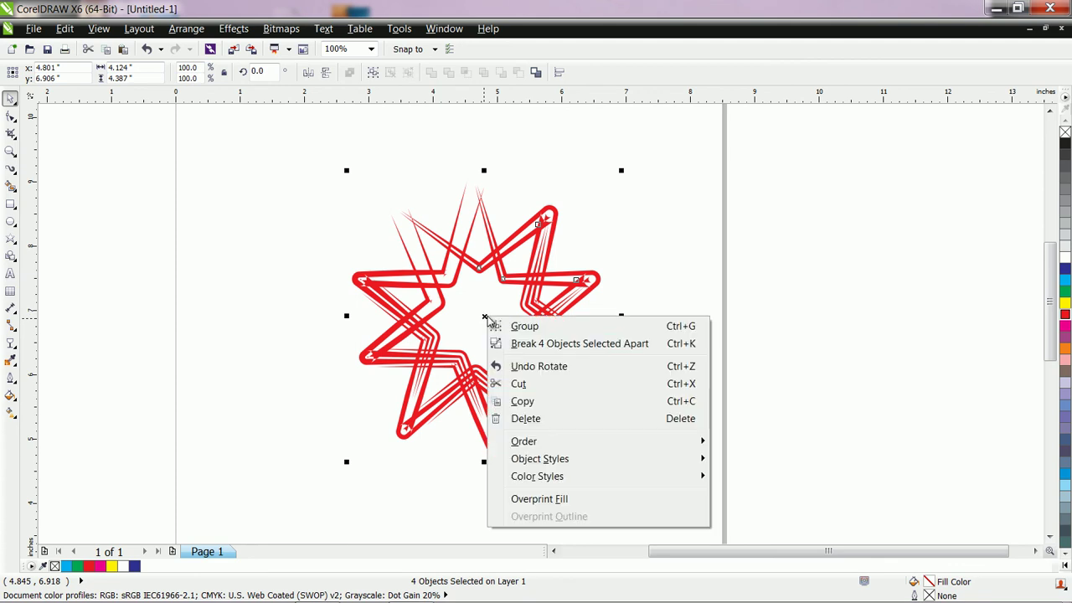
{"action": "left_click", "coordinate": [574, 346]}
{"action": "left_click", "coordinate": [680, 271]}
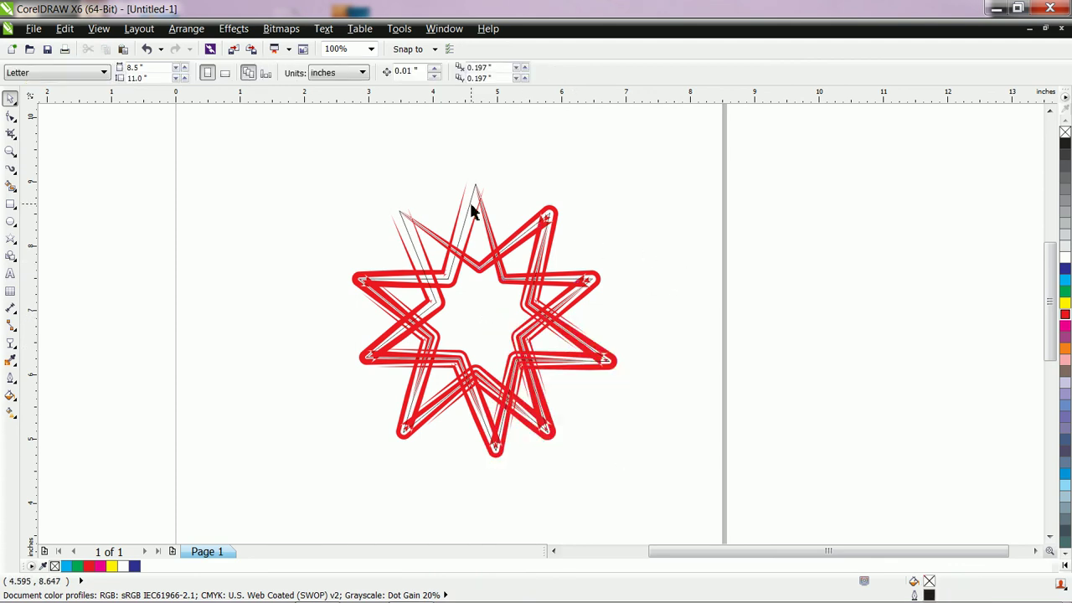
Delete the two thin original star outlines, keeping only the red brush shapes.
{"action": "left_click", "coordinate": [474, 208]}
{"action": "left_click", "coordinate": [460, 220]}
{"action": "left_click", "coordinate": [419, 240]}
{"action": "left_click", "coordinate": [482, 327]}
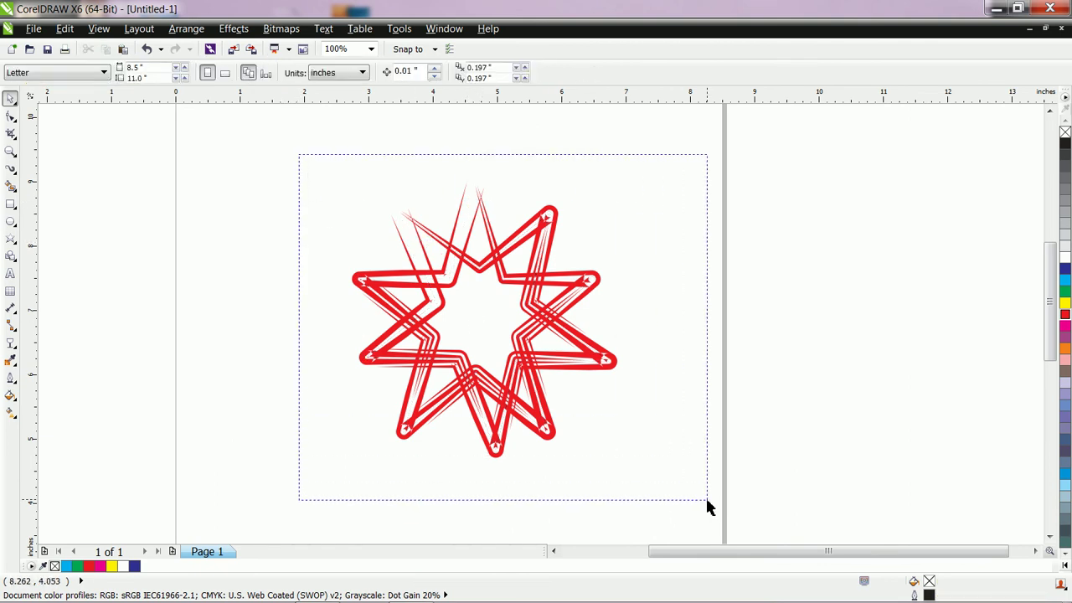
Select the two overlapping red brush stars and combine them into a single curve.
{"action": "left_click_drag", "start_coordinate": [706, 504], "coordinate": [707, 504]}
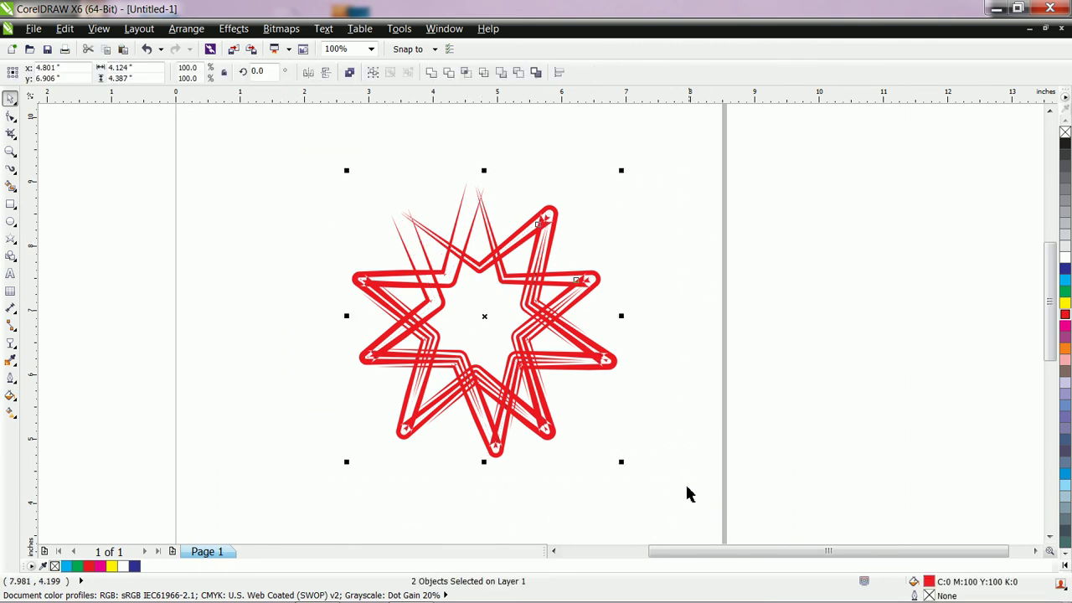
{"action": "left_click", "coordinate": [350, 75]}
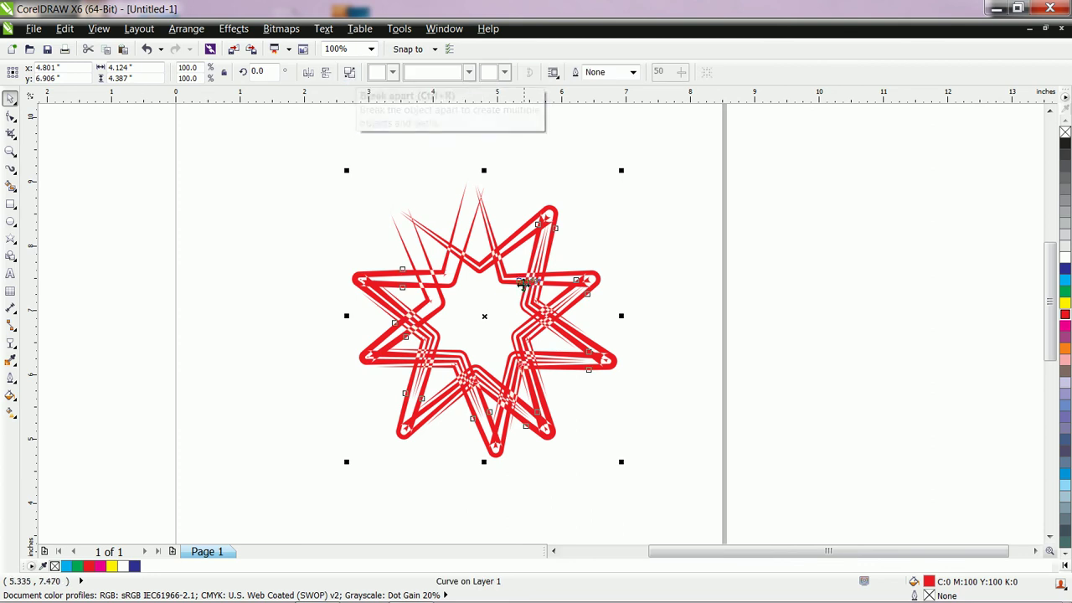
{"action": "left_click", "coordinate": [618, 306]}
{"action": "scroll", "coordinate": [550, 316], "scroll_direction": "up", "scroll_amount": 2}
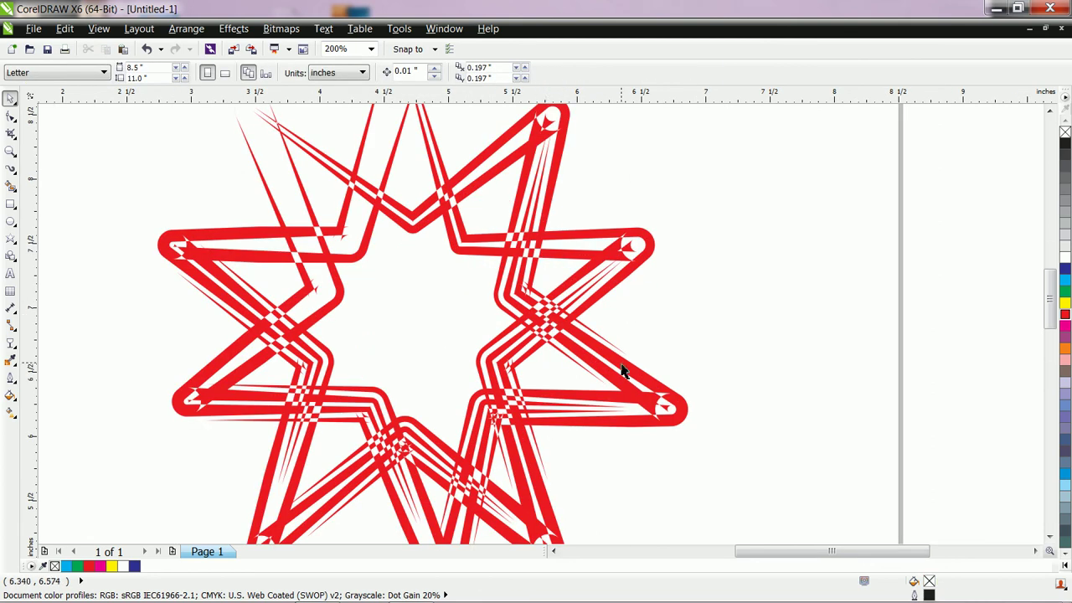
{"action": "scroll", "coordinate": [622, 372], "scroll_direction": "down", "scroll_amount": 2}
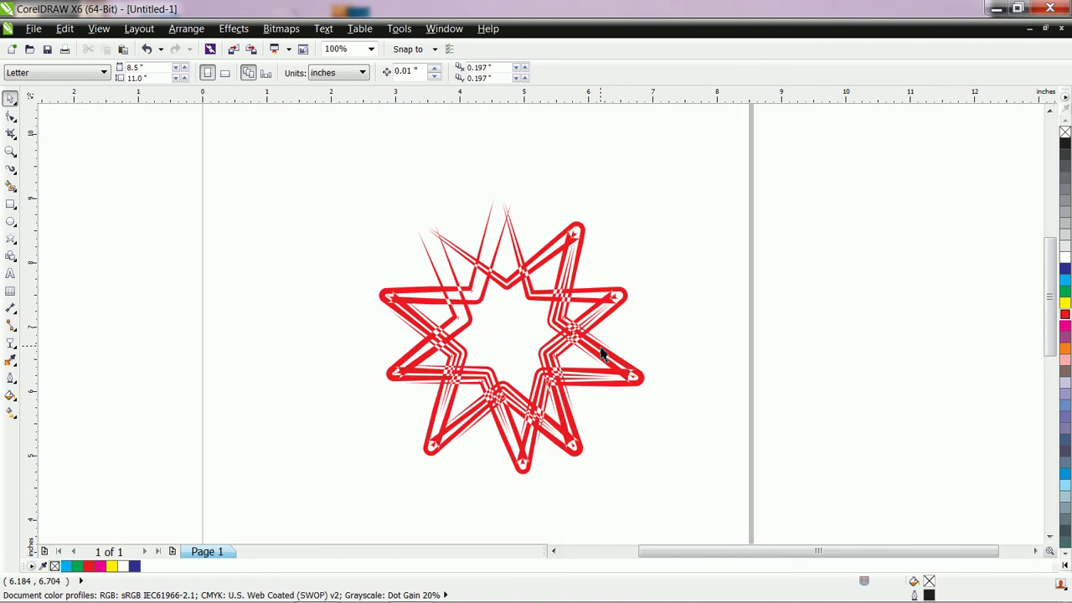
Scale the combined red star to about 57.7% and move it to the page's upper right.
{"action": "left_click_drag", "start_coordinate": [622, 369], "coordinate": [721, 339]}
{"action": "left_click_drag", "start_coordinate": [568, 367], "coordinate": [610, 373]}
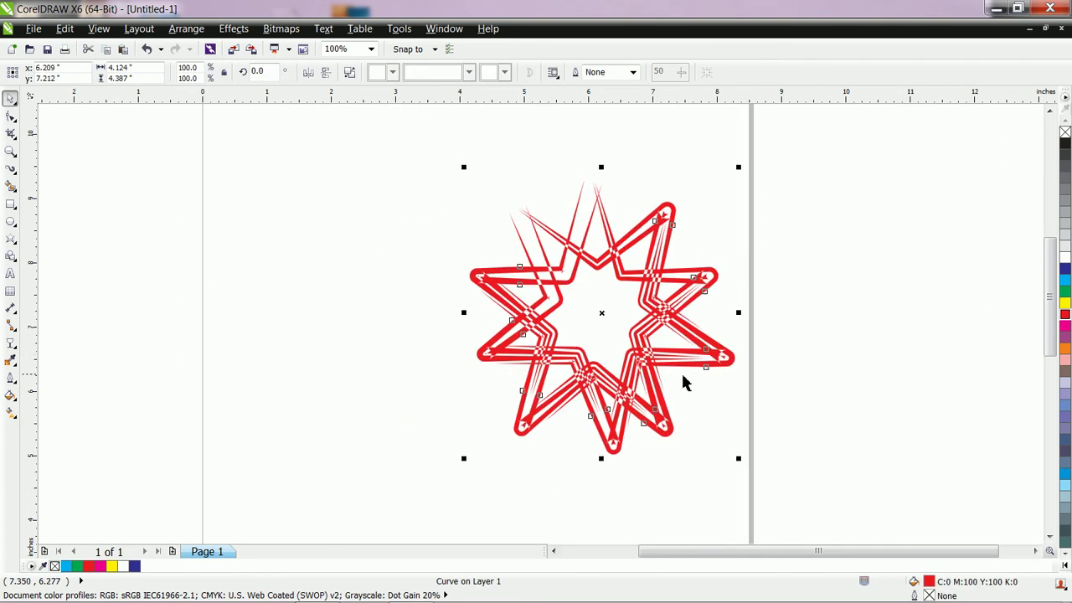
{"action": "left_click_drag", "start_coordinate": [739, 471], "coordinate": [618, 338]}
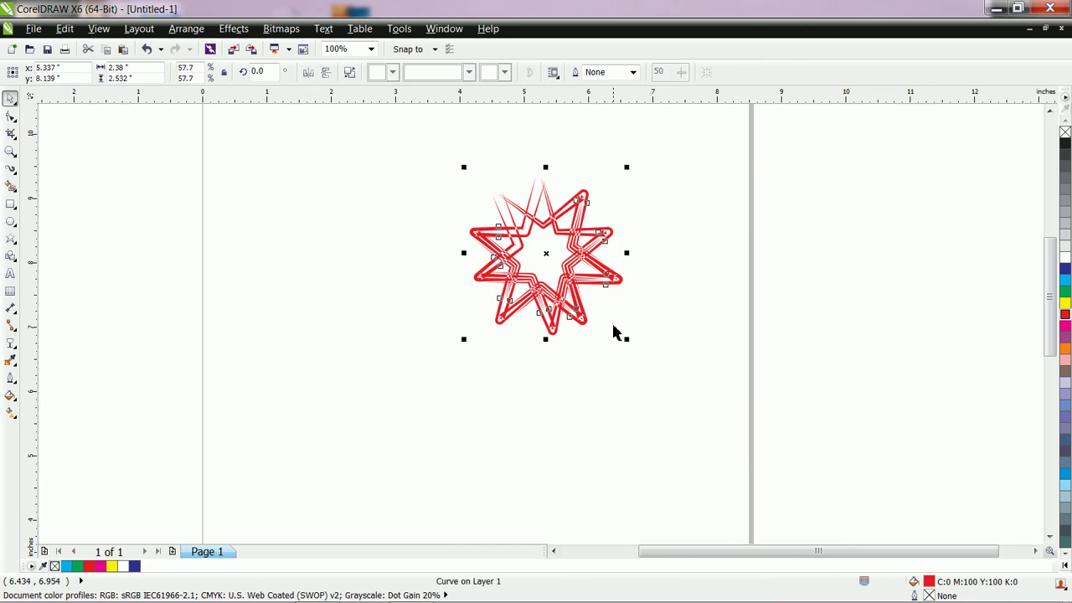
{"action": "left_click_drag", "start_coordinate": [546, 257], "coordinate": [663, 211]}
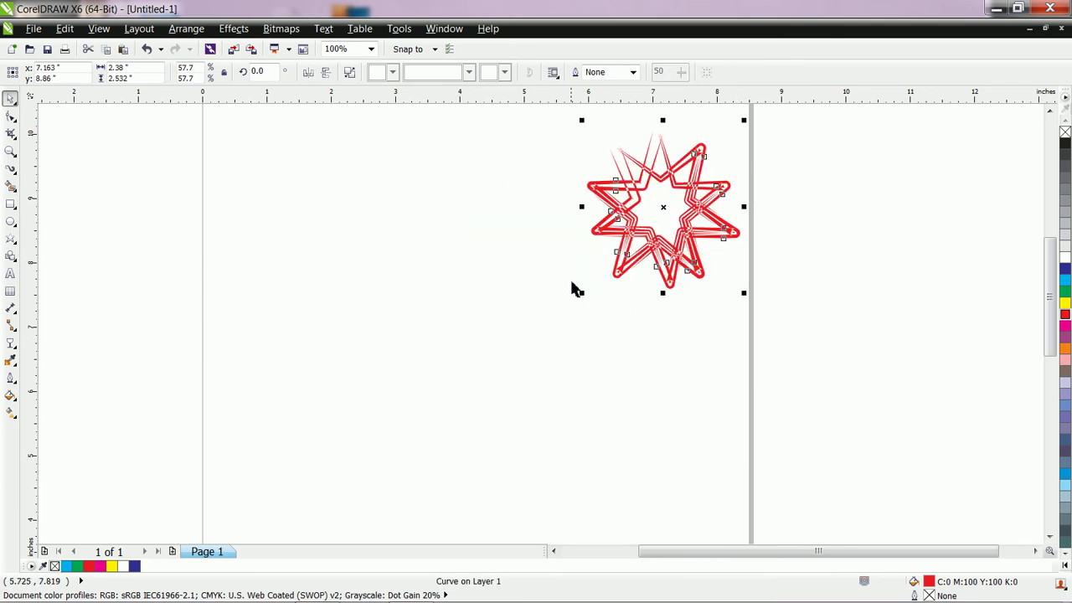
Look through the Texture category of brush strokes for the Artistic Media tool.
{"action": "left_click", "coordinate": [11, 169]}
{"action": "left_click", "coordinate": [263, 74]}
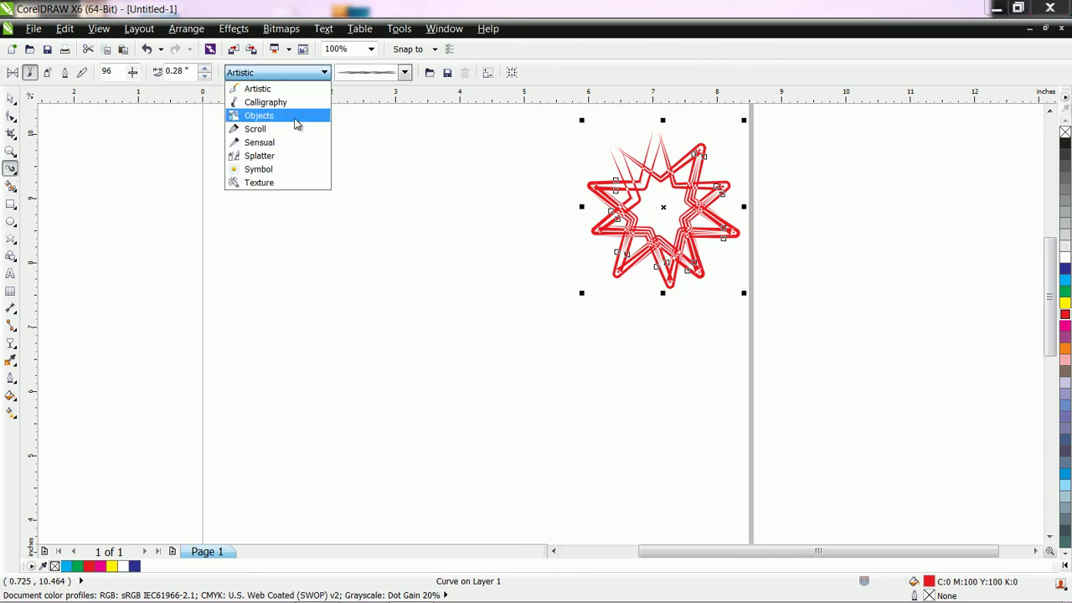
{"action": "left_click", "coordinate": [287, 182]}
{"action": "left_click", "coordinate": [404, 72]}
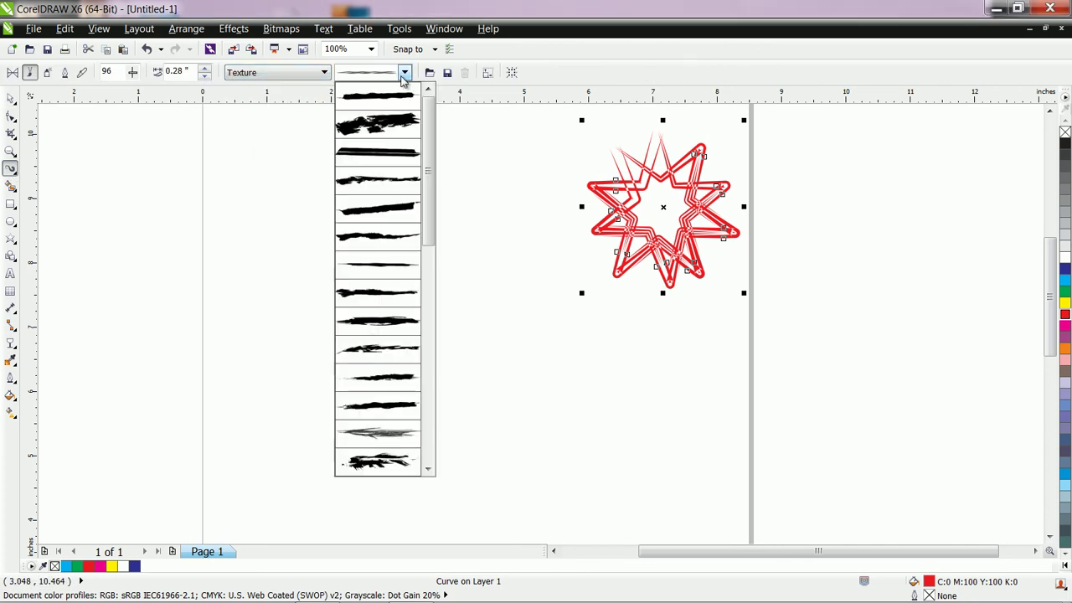
{"action": "left_click", "coordinate": [429, 311]}
{"action": "left_click_drag", "start_coordinate": [430, 312], "coordinate": [422, 439]}
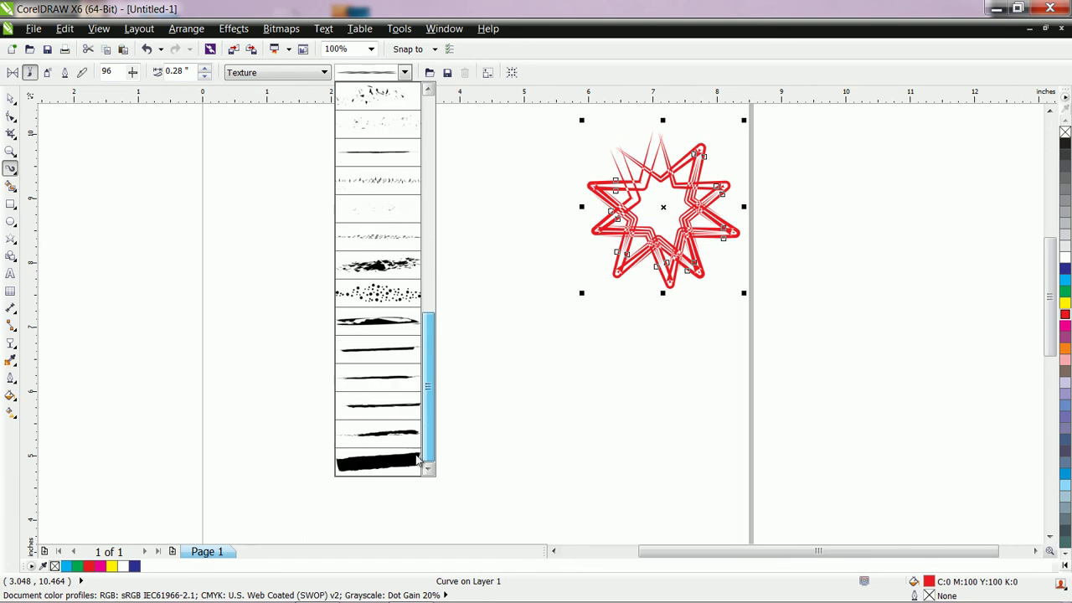
{"action": "left_click", "coordinate": [567, 379]}
{"action": "left_click", "coordinate": [381, 194]}
Draw a curved diagonal stroke with the Symbol category's feather brush on the left half of the page.
{"action": "left_click", "coordinate": [325, 72]}
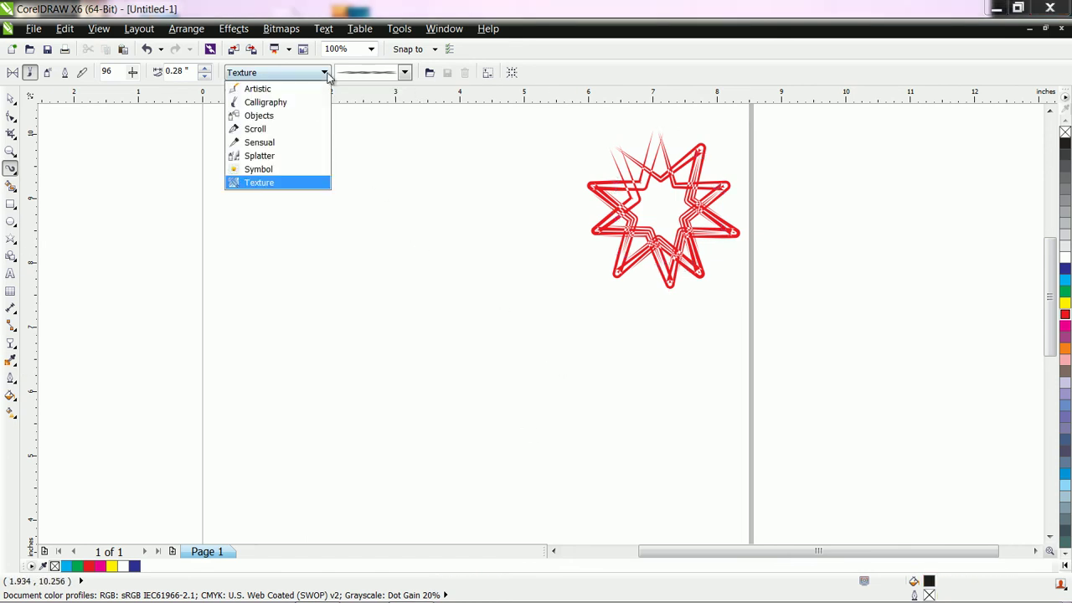
{"action": "left_click", "coordinate": [318, 168]}
{"action": "left_click", "coordinate": [405, 73]}
{"action": "mouse_move", "coordinate": [429, 197]}
{"action": "left_mouse_down"}
{"action": "mouse_move", "coordinate": [444, 441]}
{"action": "mouse_move", "coordinate": [463, 299]}
{"action": "mouse_move", "coordinate": [465, 312]}
{"action": "mouse_move", "coordinate": [462, 223]}
{"action": "left_mouse_up"}
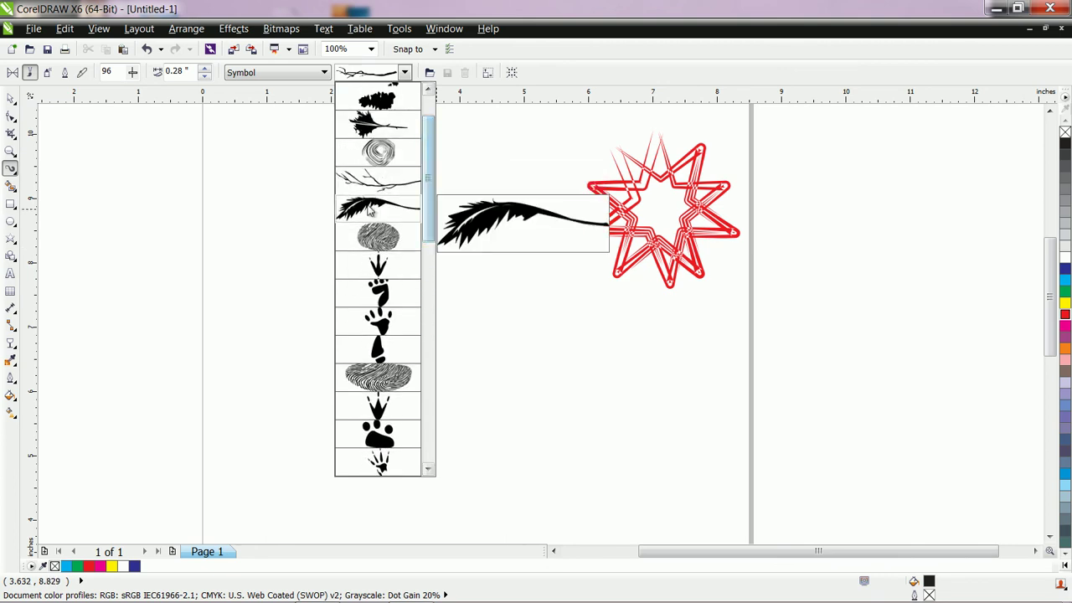
{"action": "left_click", "coordinate": [378, 180]}
{"action": "mouse_move", "coordinate": [253, 216]}
{"action": "left_mouse_down"}
{"action": "mouse_move", "coordinate": [285, 235]}
{"action": "mouse_move", "coordinate": [355, 348]}
{"action": "mouse_move", "coordinate": [411, 381]}
{"action": "left_mouse_up"}
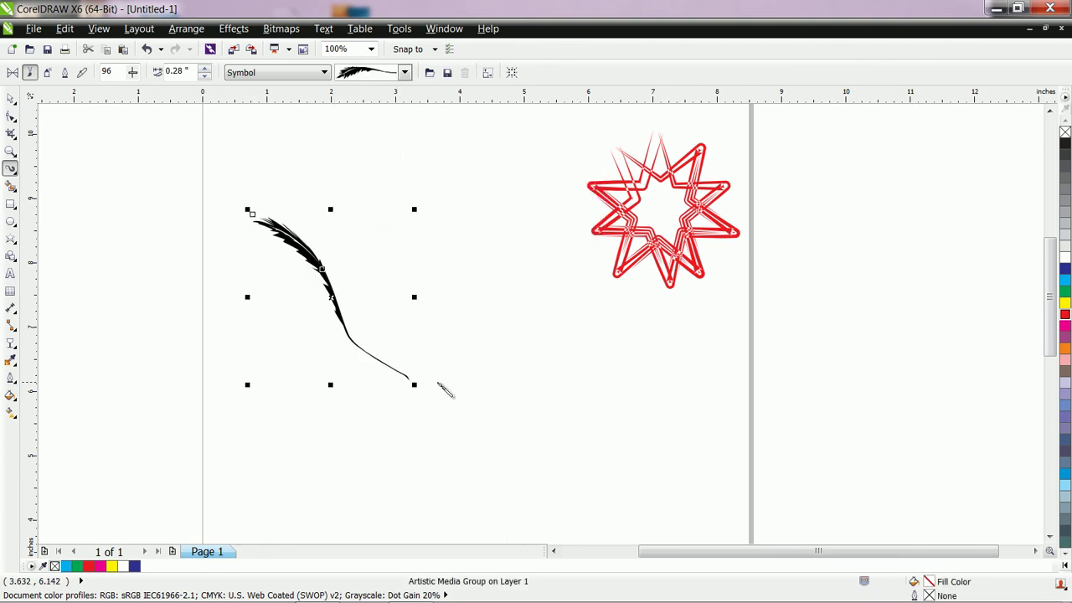
Set the feather's stroke width to 1.08 inch and fill it with green.
{"action": "left_click_drag", "start_coordinate": [205, 70], "coordinate": [202, 70]}
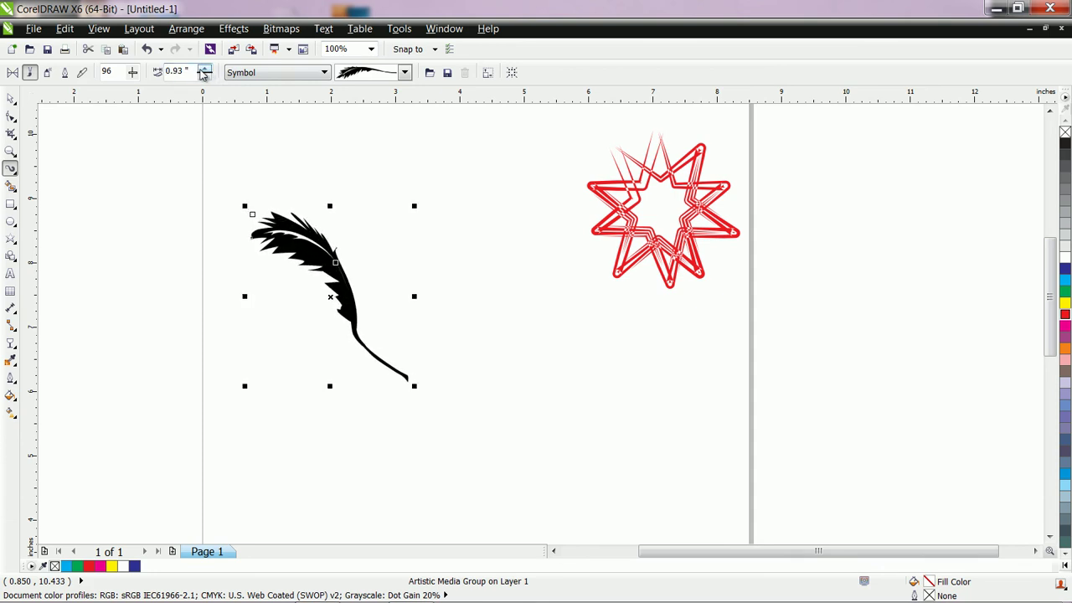
{"action": "left_click", "coordinate": [1065, 292]}
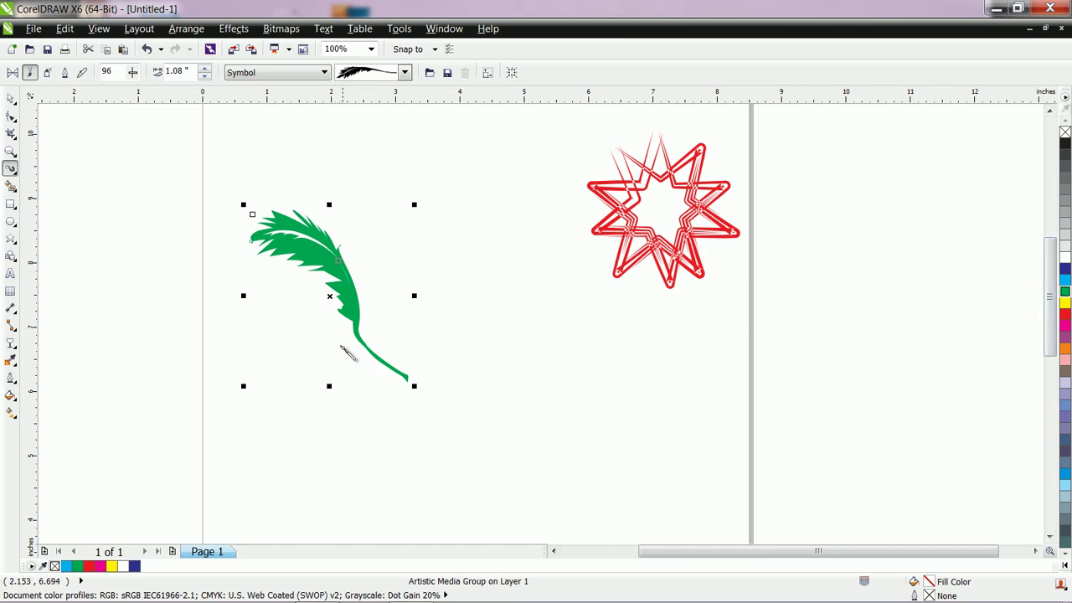
Break the feather's artistic media group apart and delete its thin control path.
{"action": "right_click", "coordinate": [339, 263]}
{"action": "left_click", "coordinate": [352, 284]}
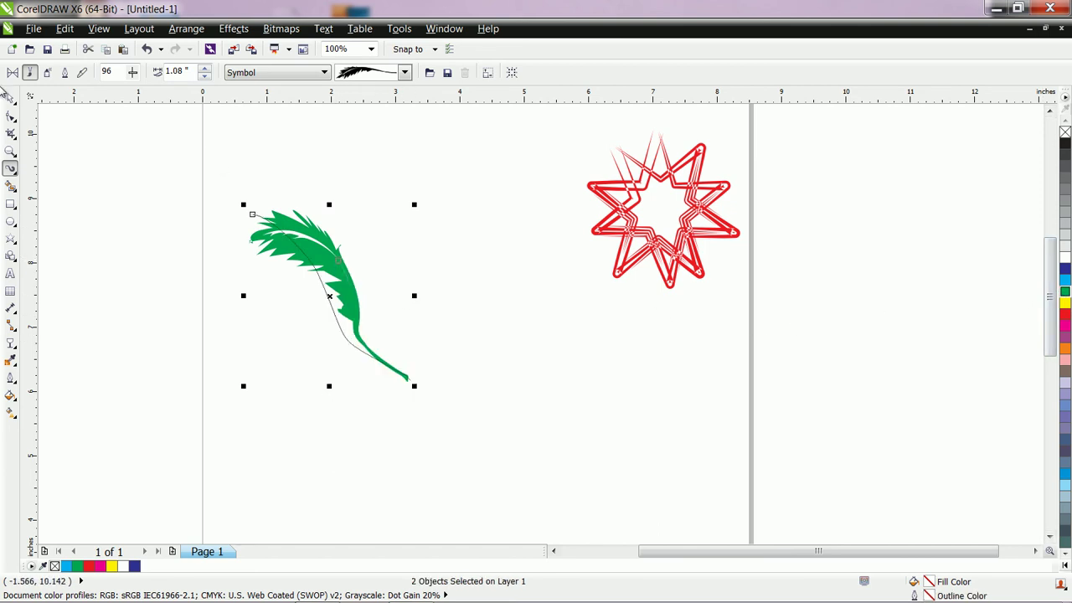
{"action": "left_click", "coordinate": [376, 431]}
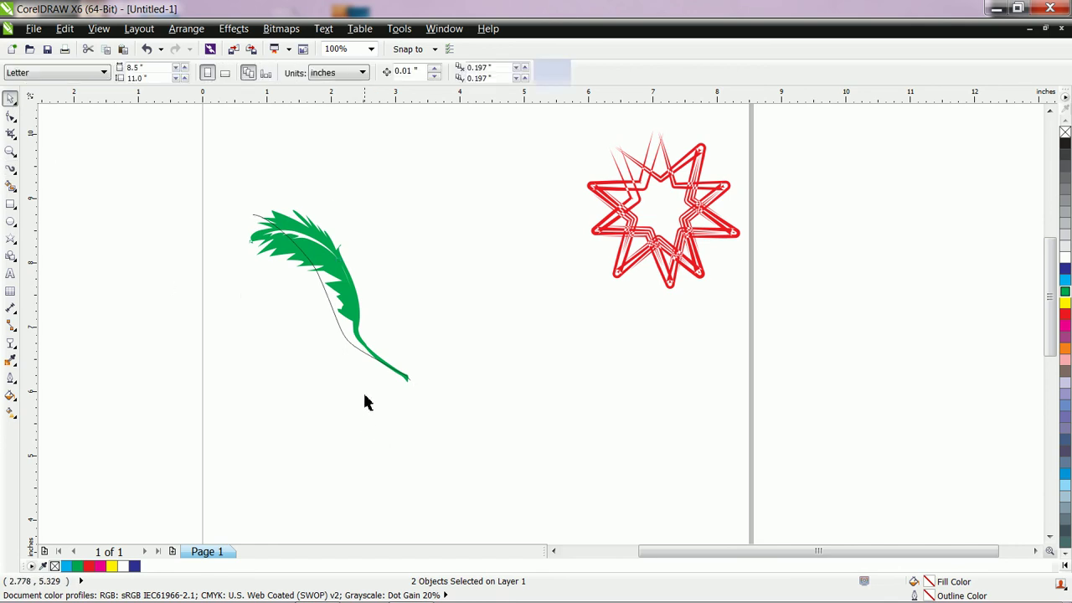
{"action": "left_click", "coordinate": [347, 339]}
{"action": "key", "text": "Delete"}
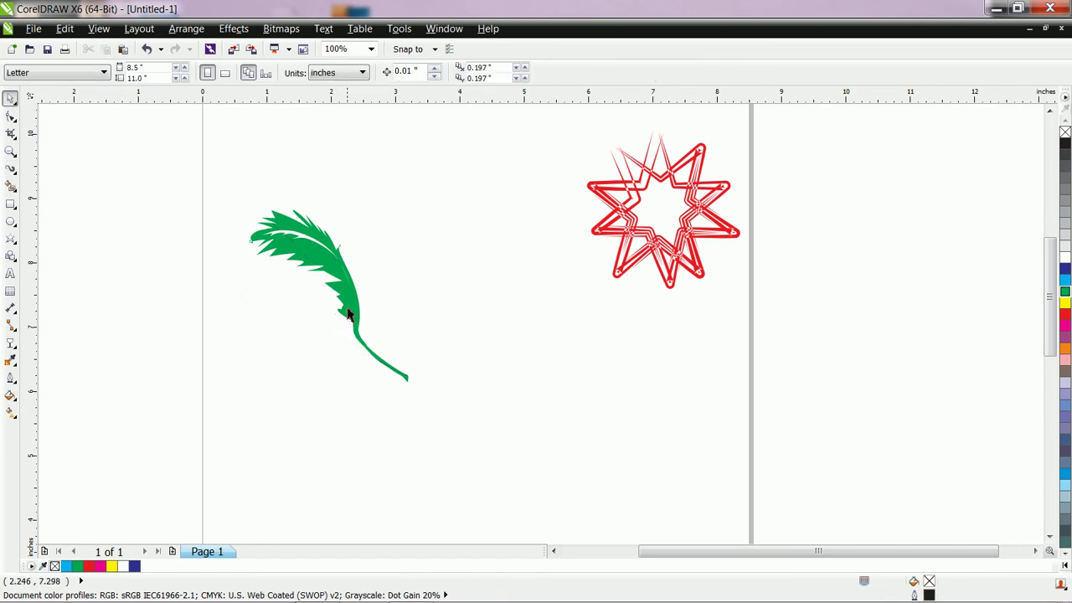
Apply a linear fountain fill to the feather, running from green at the stem end to yellow beyond the tip.
{"action": "left_click", "coordinate": [348, 319]}
{"action": "left_click", "coordinate": [13, 415]}
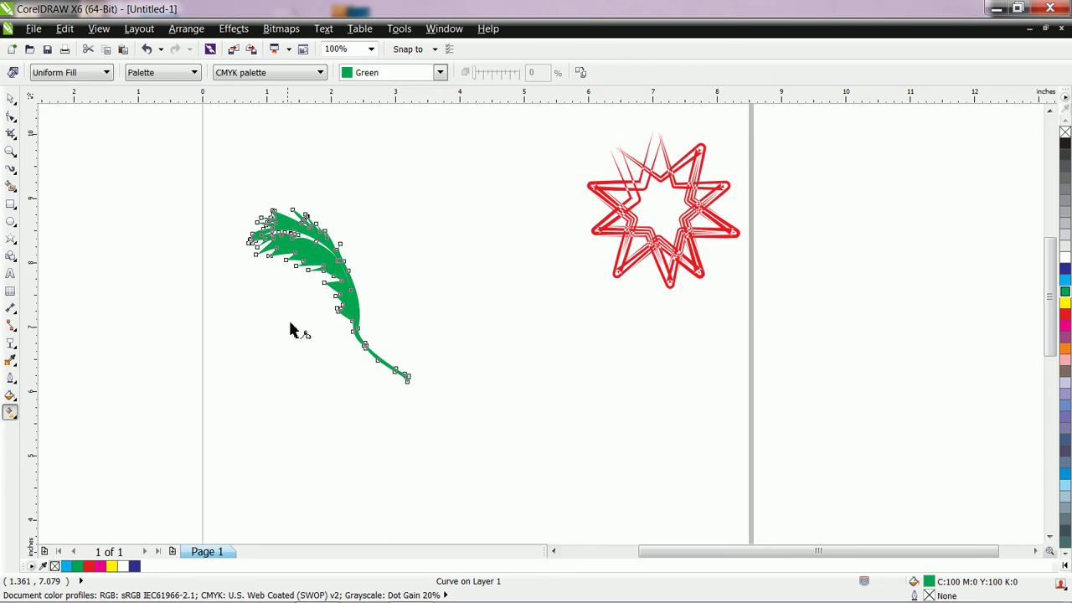
{"action": "left_click_drag", "start_coordinate": [259, 209], "coordinate": [373, 290]}
{"action": "left_click_drag", "start_coordinate": [258, 208], "coordinate": [393, 385]}
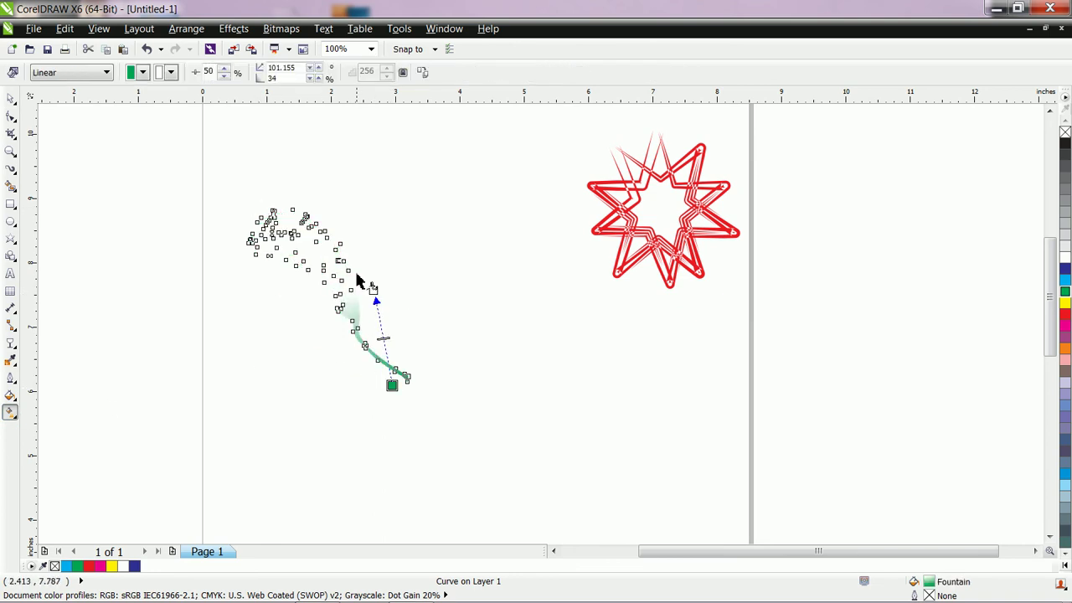
{"action": "left_click_drag", "start_coordinate": [371, 289], "coordinate": [243, 184]}
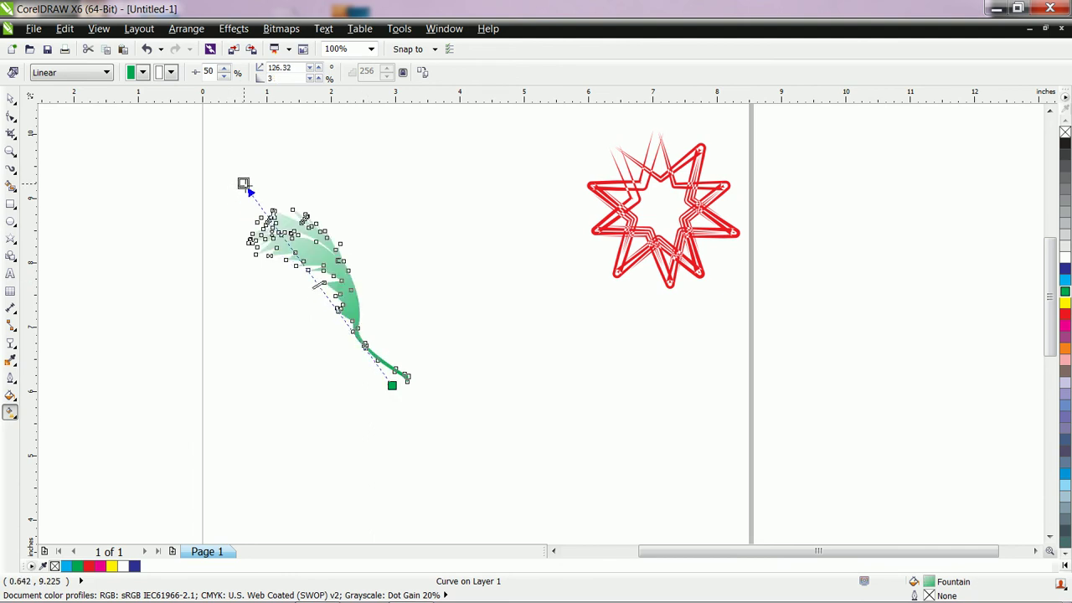
{"action": "left_click", "coordinate": [172, 72]}
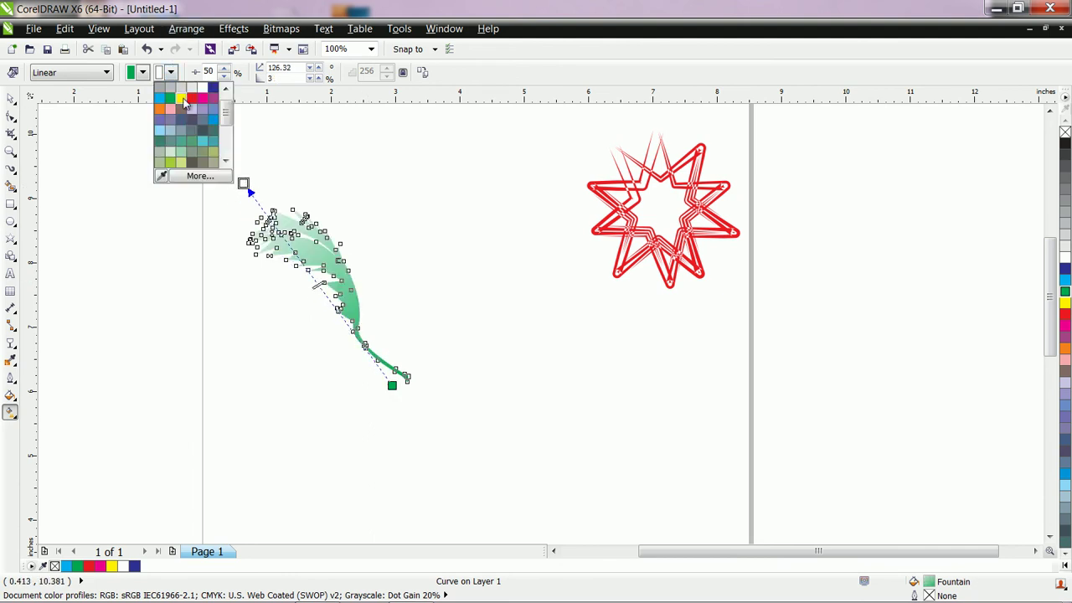
{"action": "left_click", "coordinate": [188, 107]}
{"action": "left_click_drag", "start_coordinate": [392, 386], "coordinate": [403, 376]}
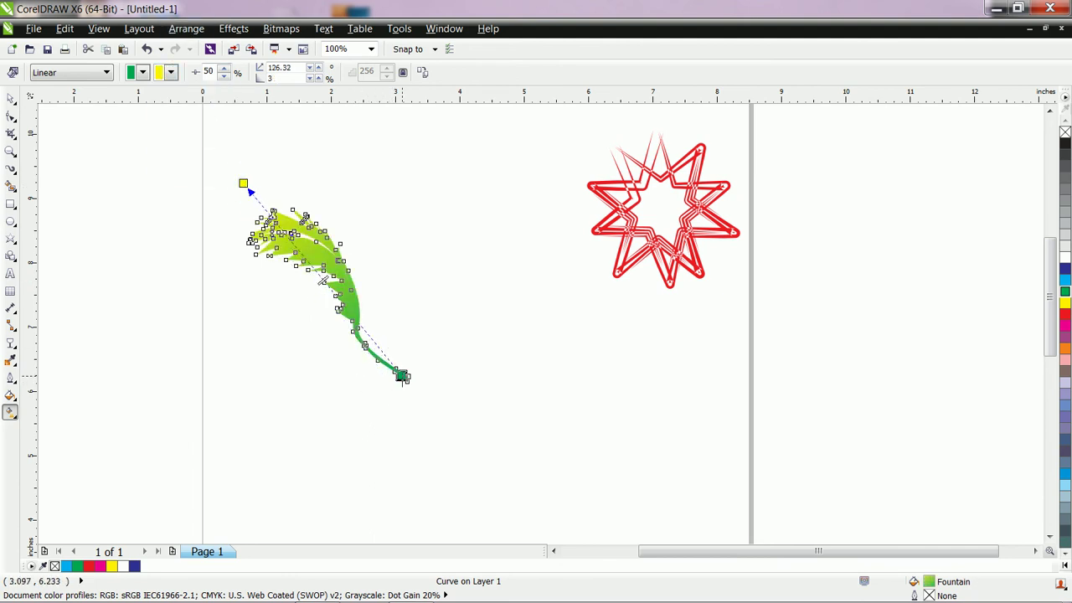
{"action": "left_click_drag", "start_coordinate": [296, 252], "coordinate": [299, 256]}
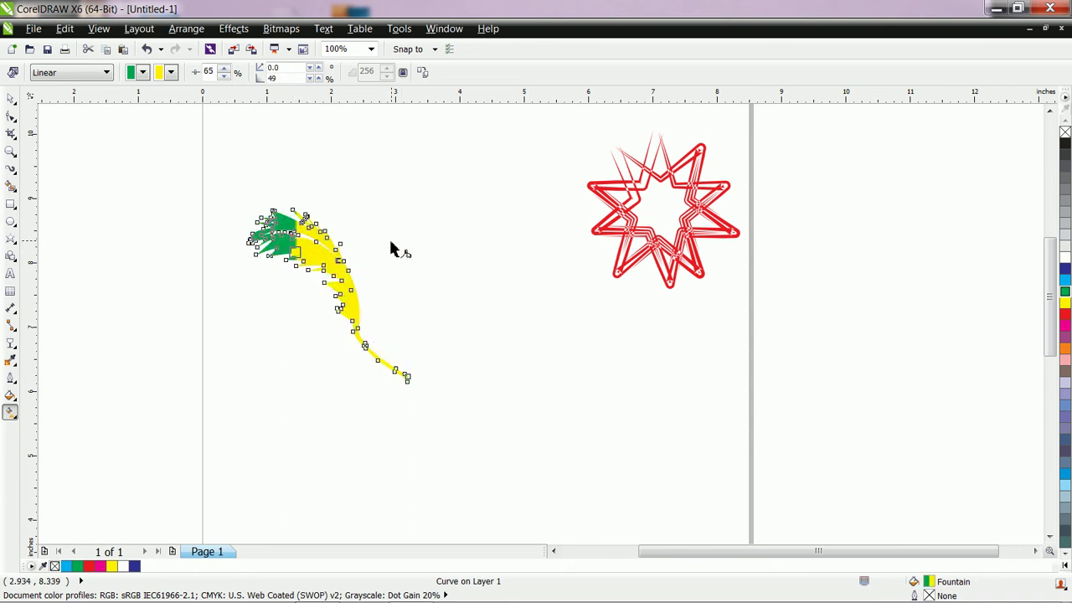
{"action": "key", "text": "ctrl+z"}
Move the gradient-filled feather up to the upper left of the page, level with the red star.
{"action": "left_click", "coordinate": [10, 98]}
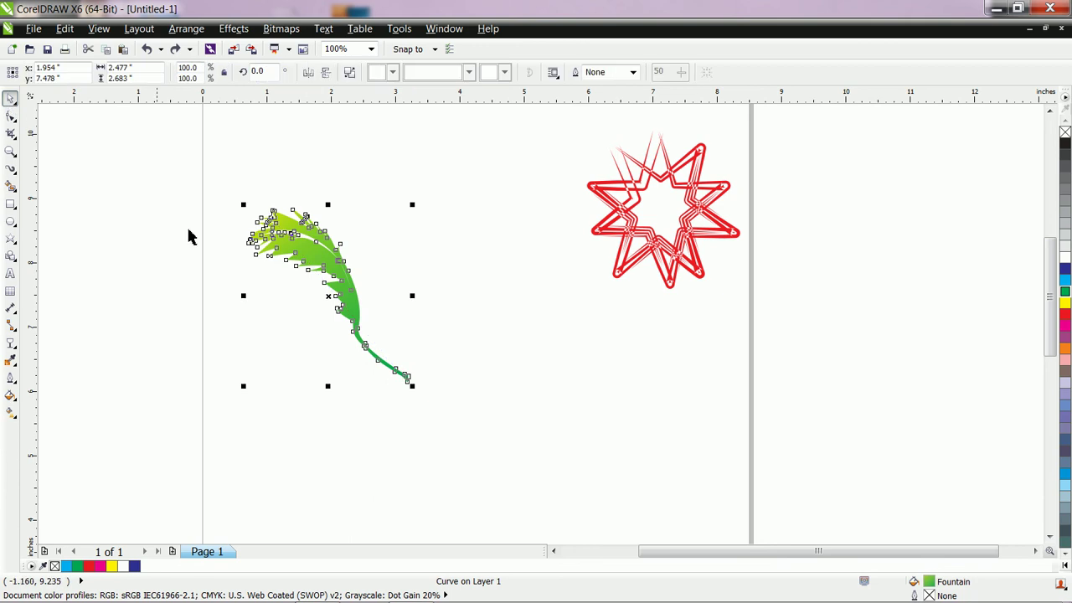
{"action": "left_click", "coordinate": [507, 403]}
{"action": "left_click_drag", "start_coordinate": [378, 358], "coordinate": [394, 375]}
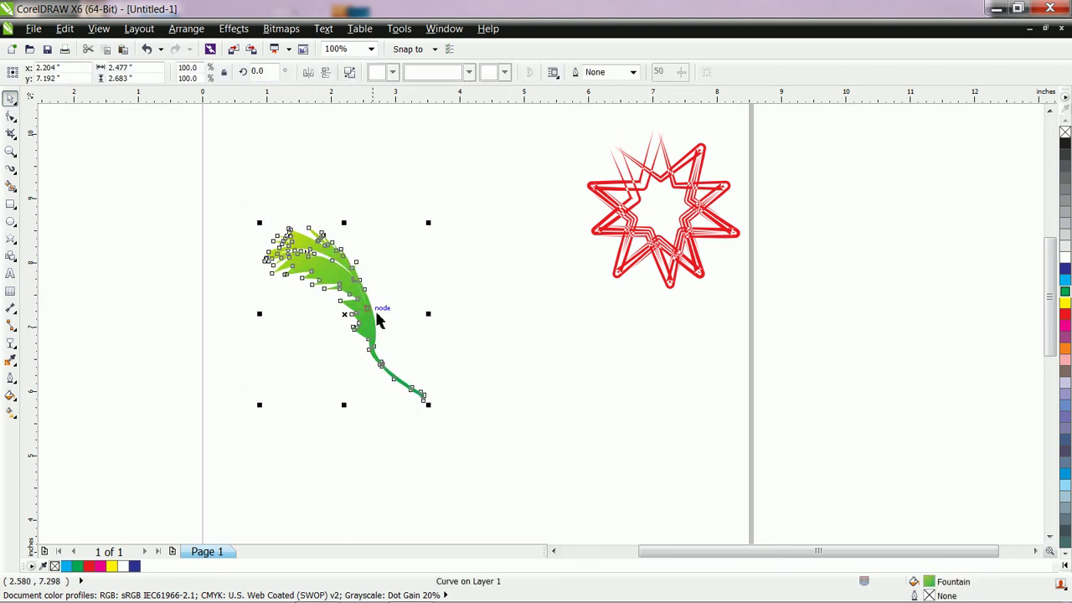
{"action": "left_click", "coordinate": [462, 381]}
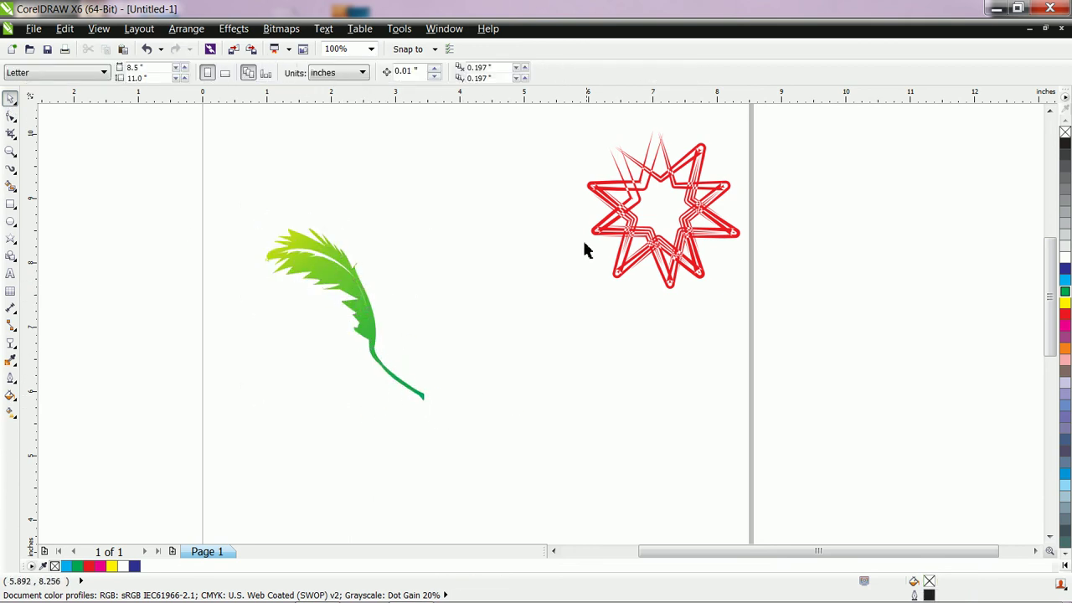
{"action": "left_click", "coordinate": [629, 235]}
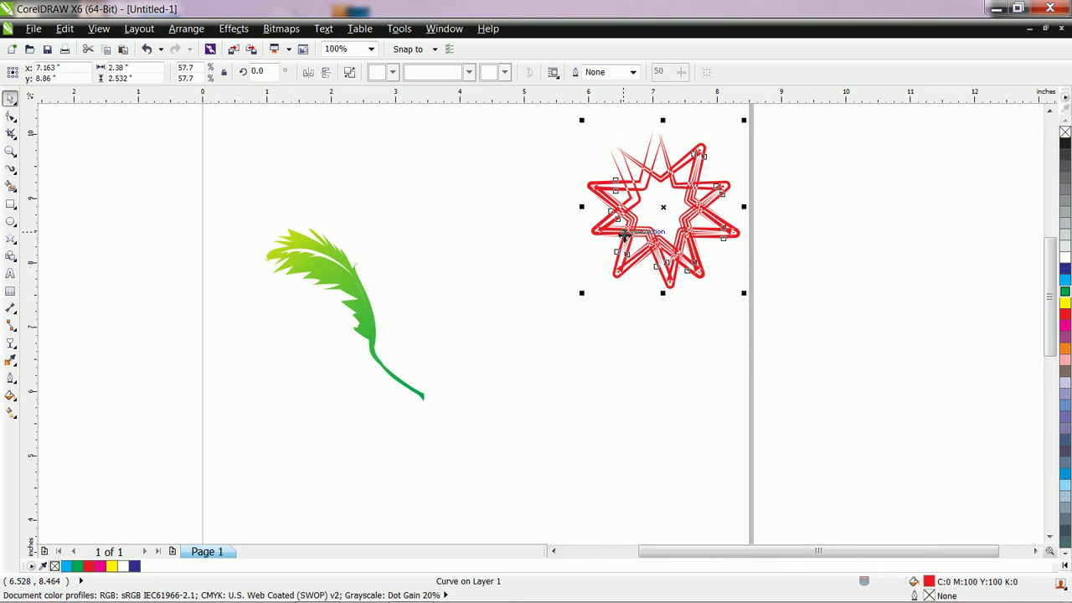
{"action": "left_click_drag", "start_coordinate": [355, 287], "coordinate": [365, 195]}
Draw a vertical stroke below the feather with the Artistic category's tapering dots brush, undoing the extra second stroke.
{"action": "left_click", "coordinate": [10, 167]}
{"action": "left_click", "coordinate": [30, 72]}
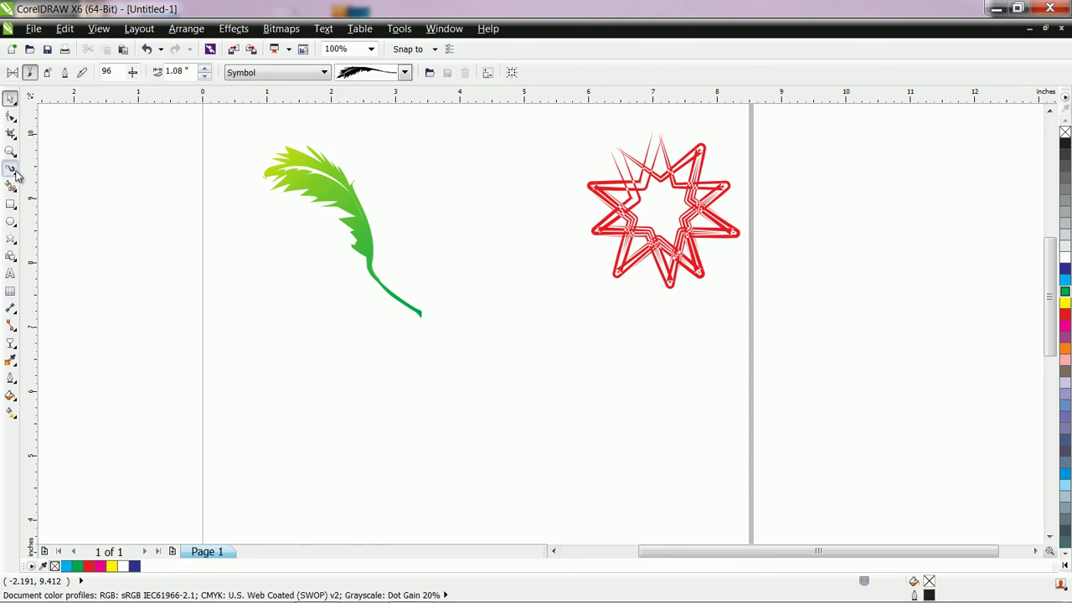
{"action": "left_click", "coordinate": [327, 73]}
{"action": "left_click", "coordinate": [257, 88]}
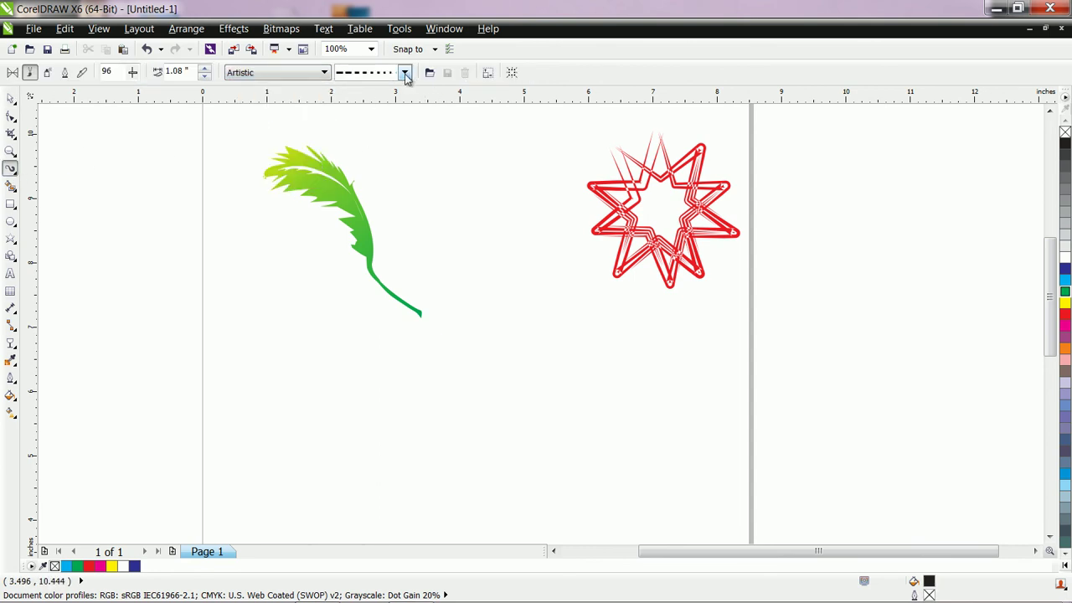
{"action": "left_click", "coordinate": [404, 72]}
{"action": "left_click", "coordinate": [413, 126]}
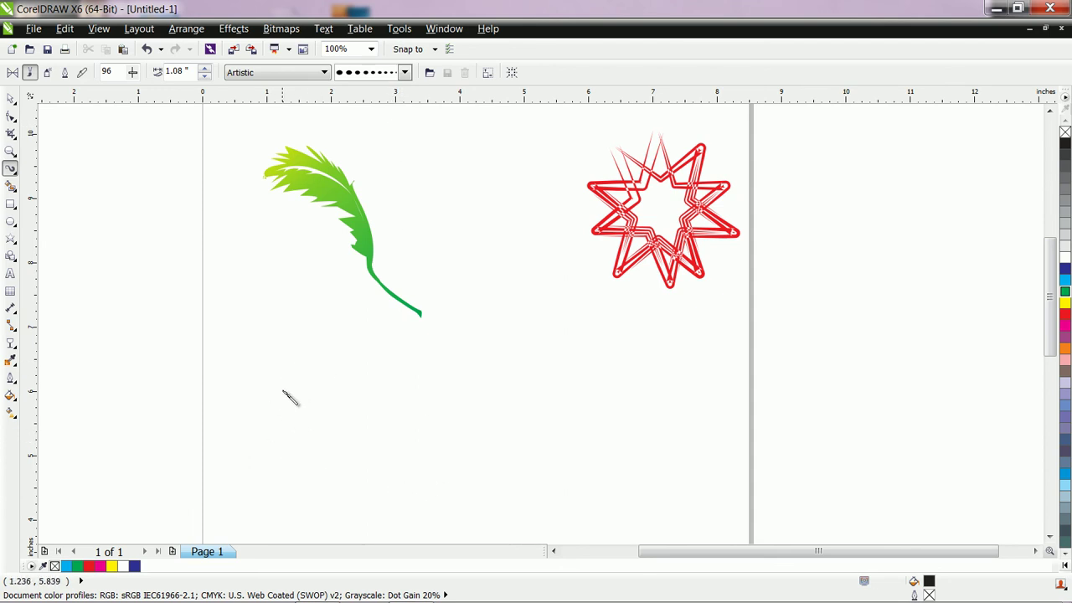
{"action": "left_click_drag", "start_coordinate": [266, 363], "coordinate": [278, 493]}
{"action": "left_click_drag", "start_coordinate": [365, 366], "coordinate": [392, 494]}
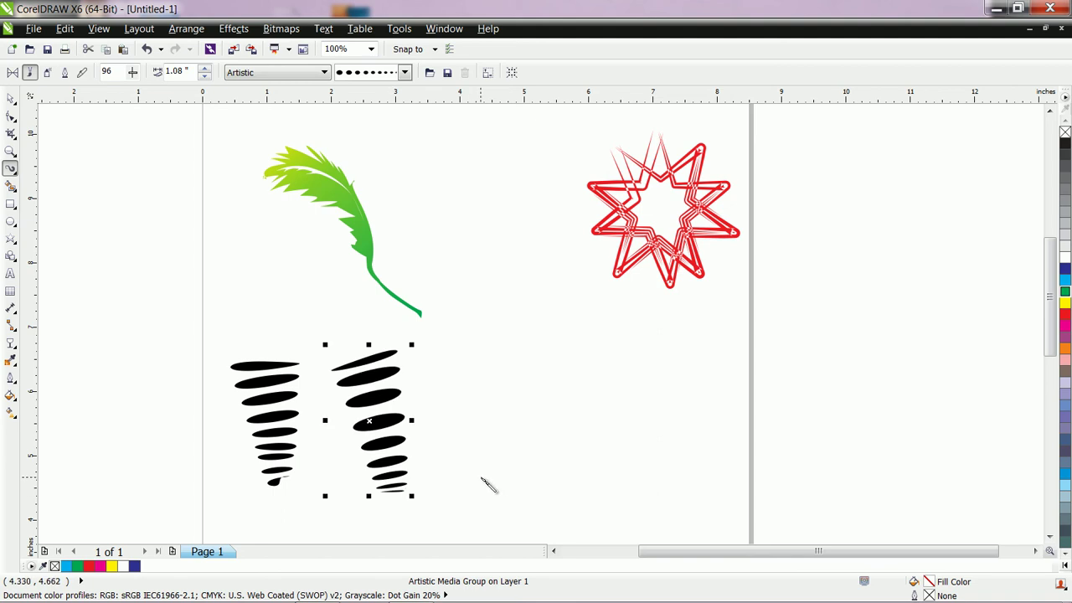
{"action": "key", "text": "ctrl+z"}
Select the dotted stroke below the feather and set its width to 0.28 inch.
{"action": "left_click", "coordinate": [206, 76]}
{"action": "left_click", "coordinate": [275, 408]}
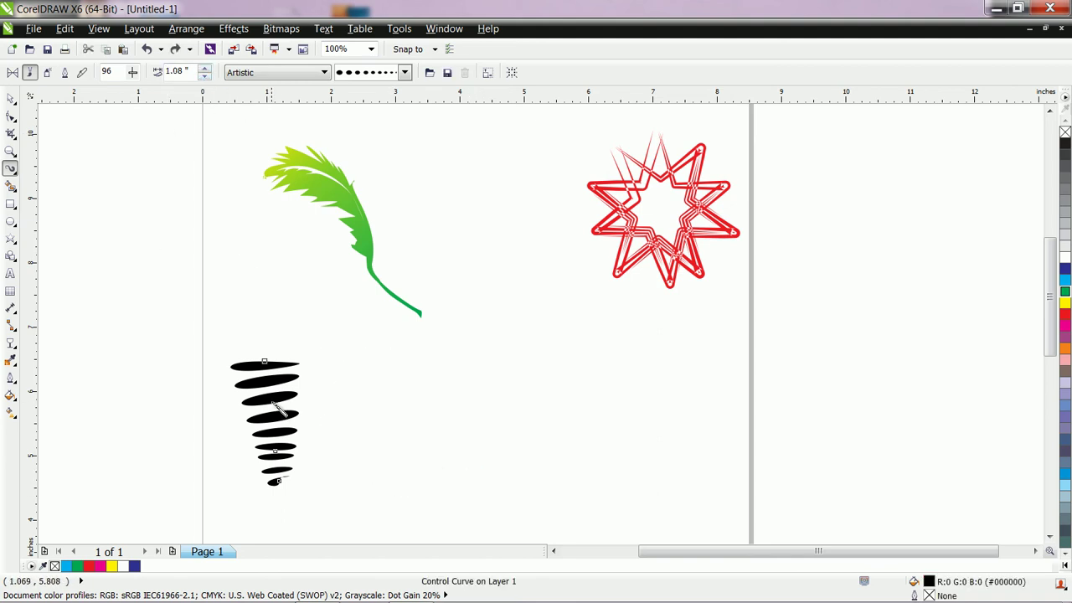
{"action": "left_click", "coordinate": [206, 76]}
{"action": "left_click", "coordinate": [206, 76]}
{"action": "left_click", "coordinate": [206, 76]}
{"action": "left_click", "coordinate": [205, 76]}
{"action": "left_click", "coordinate": [205, 76]}
{"action": "left_click", "coordinate": [205, 76]}
{"action": "left_click", "coordinate": [205, 76]}
{"action": "left_click", "coordinate": [205, 76]}
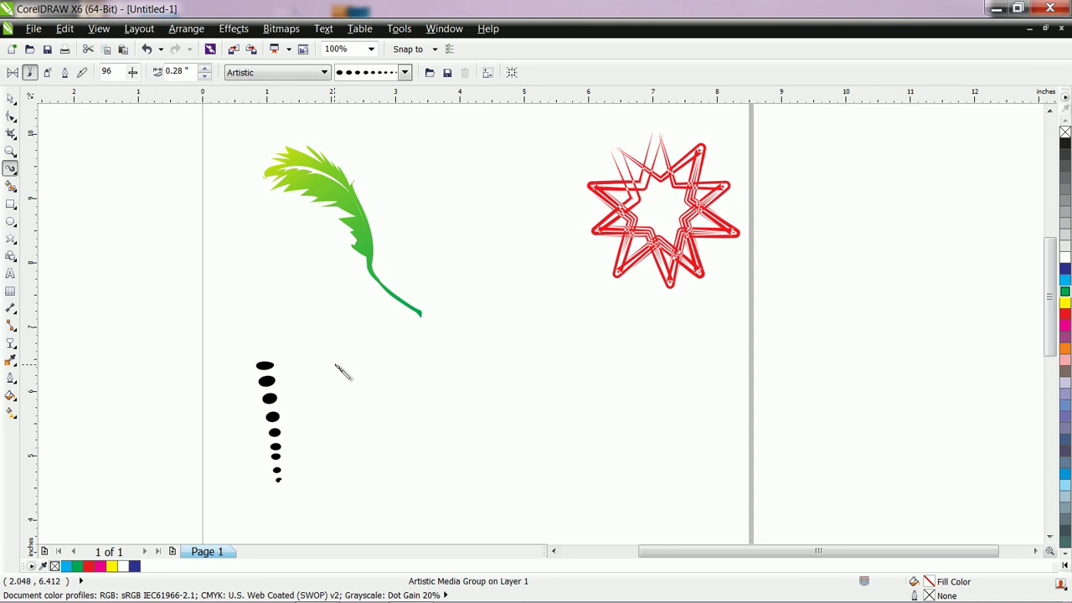
Draw a second dotted leg and a short crossbar beside the first stroke to form the letter H.
{"action": "left_click_drag", "start_coordinate": [334, 365], "coordinate": [368, 478]}
{"action": "left_click_drag", "start_coordinate": [298, 427], "coordinate": [337, 426]}
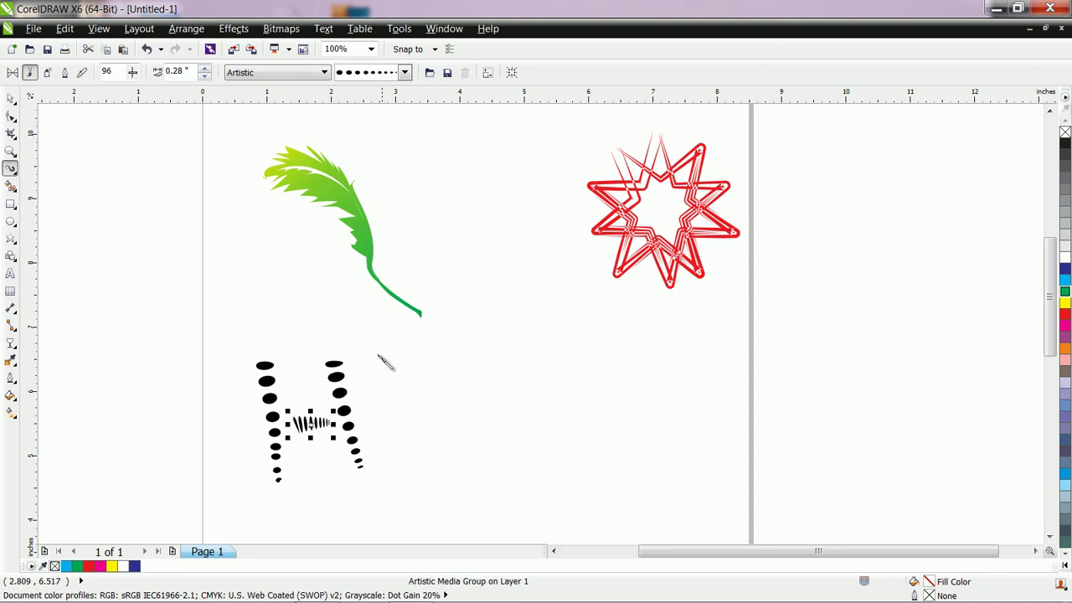
Set the width of the dotted crossbar in the letter H to 0.08 inch.
{"action": "left_click", "coordinate": [205, 80]}
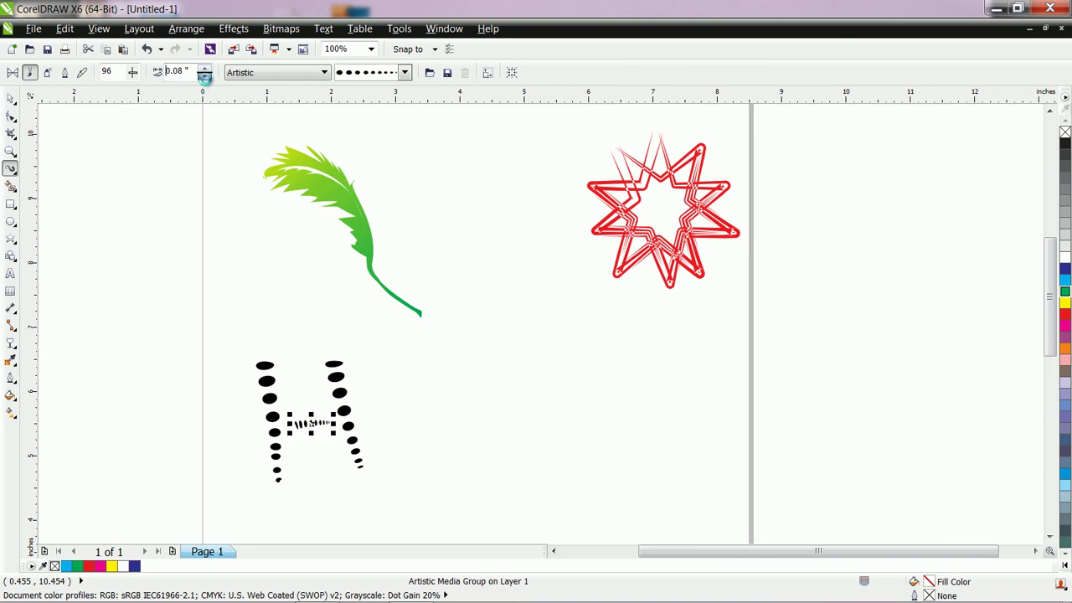
{"action": "mouse_move", "coordinate": [369, 365]}
{"action": "left_mouse_down"}
{"action": "mouse_move", "coordinate": [399, 455]}
{"action": "mouse_move", "coordinate": [448, 455]}
{"action": "left_mouse_up"}
{"action": "mouse_move", "coordinate": [360, 358]}
{"action": "left_mouse_down"}
{"action": "mouse_move", "coordinate": [399, 355]}
{"action": "mouse_move", "coordinate": [395, 335]}
{"action": "left_mouse_up"}
{"action": "key", "text": "Escape"}
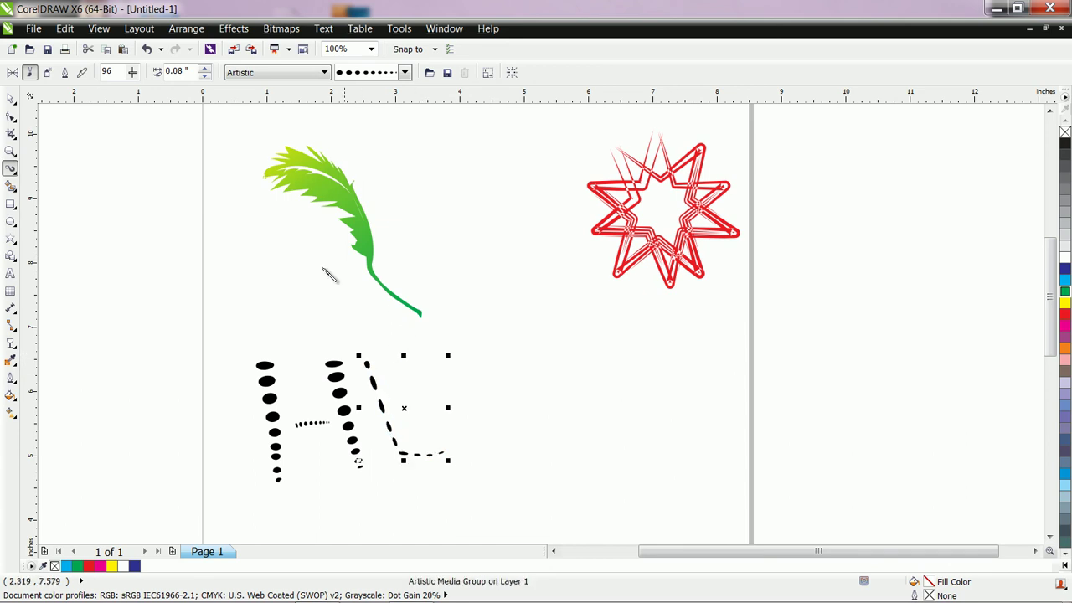
{"action": "left_click", "coordinate": [205, 70]}
{"action": "left_click", "coordinate": [205, 69]}
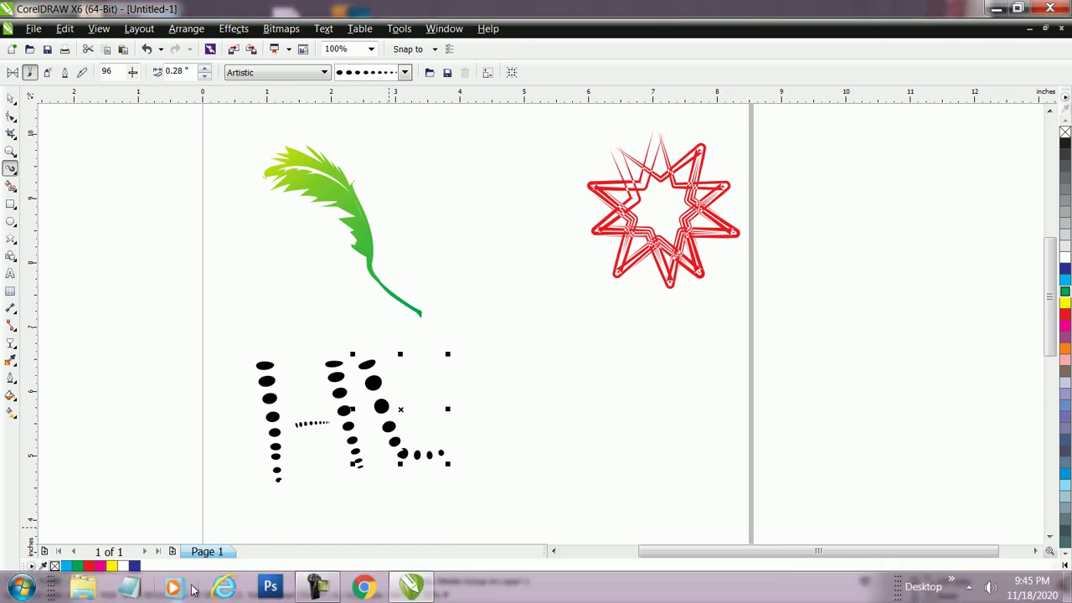
{"action": "key", "text": "Delete"}
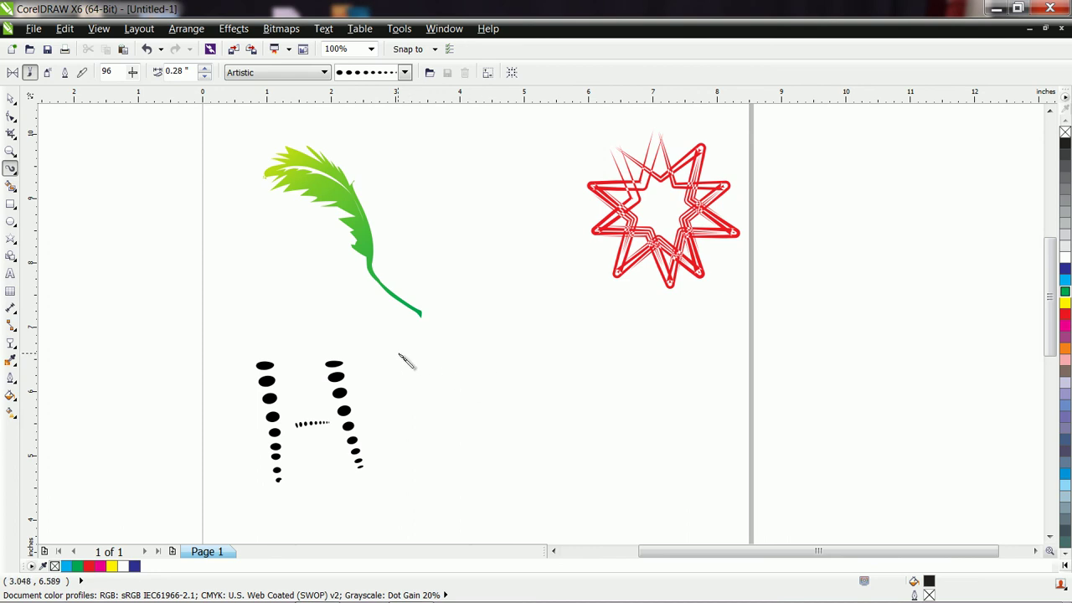
{"action": "mouse_move", "coordinate": [394, 355]}
{"action": "left_mouse_down"}
{"action": "mouse_move", "coordinate": [371, 358]}
{"action": "mouse_move", "coordinate": [411, 455]}
{"action": "mouse_move", "coordinate": [475, 452]}
{"action": "left_mouse_up"}
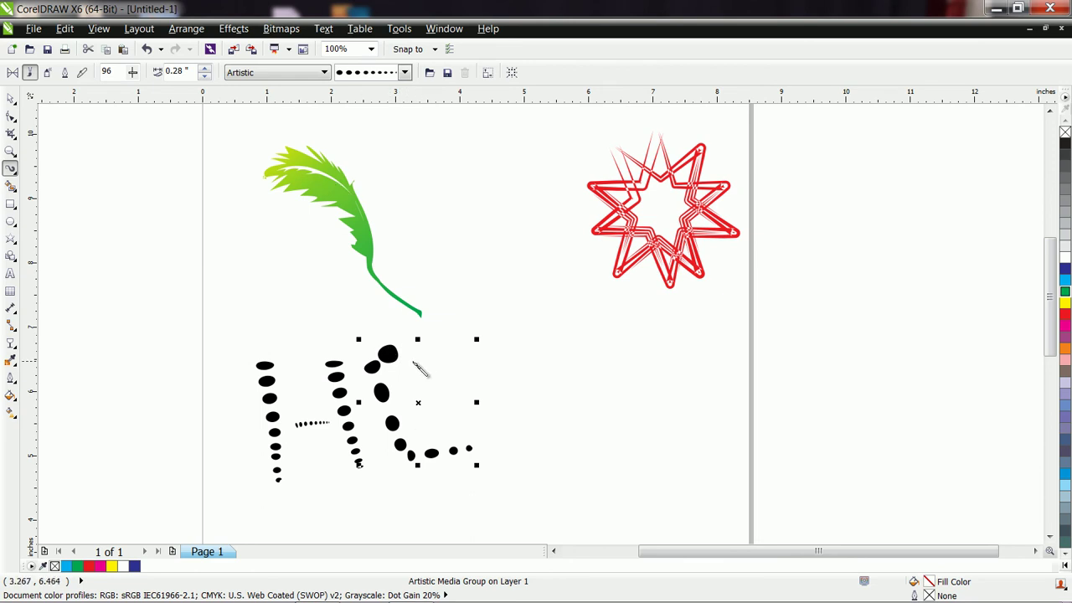
{"action": "key", "text": "ctrl+z"}
Draw a dotted letter E beside the H, setting its outline stroke to 0.13 inch wide before adding the middle bar.
{"action": "mouse_move", "coordinate": [444, 349]}
{"action": "left_mouse_down"}
{"action": "mouse_move", "coordinate": [373, 351]}
{"action": "mouse_move", "coordinate": [402, 454]}
{"action": "mouse_move", "coordinate": [475, 451]}
{"action": "left_mouse_up"}
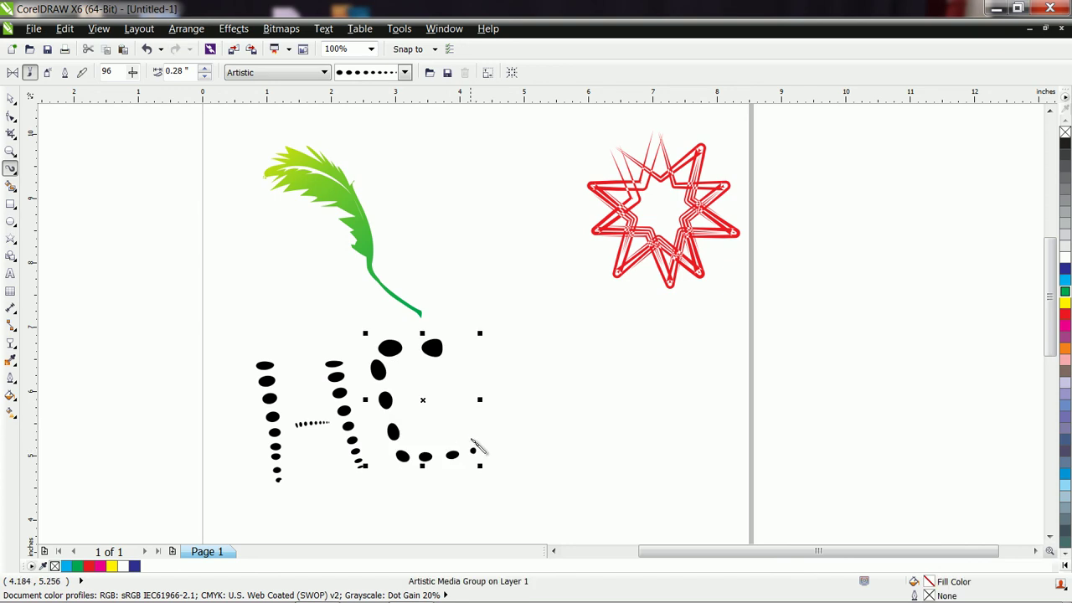
{"action": "left_click", "coordinate": [204, 77]}
{"action": "left_click", "coordinate": [205, 77]}
{"action": "left_click", "coordinate": [205, 77]}
{"action": "left_click_drag", "start_coordinate": [404, 408], "coordinate": [453, 407]}
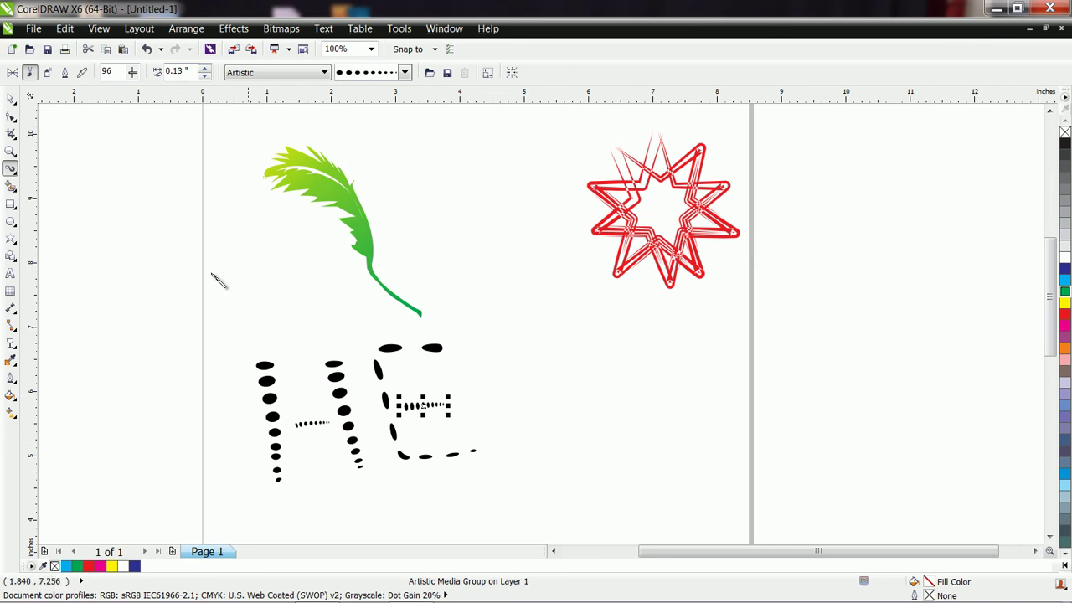
{"action": "left_click", "coordinate": [10, 99]}
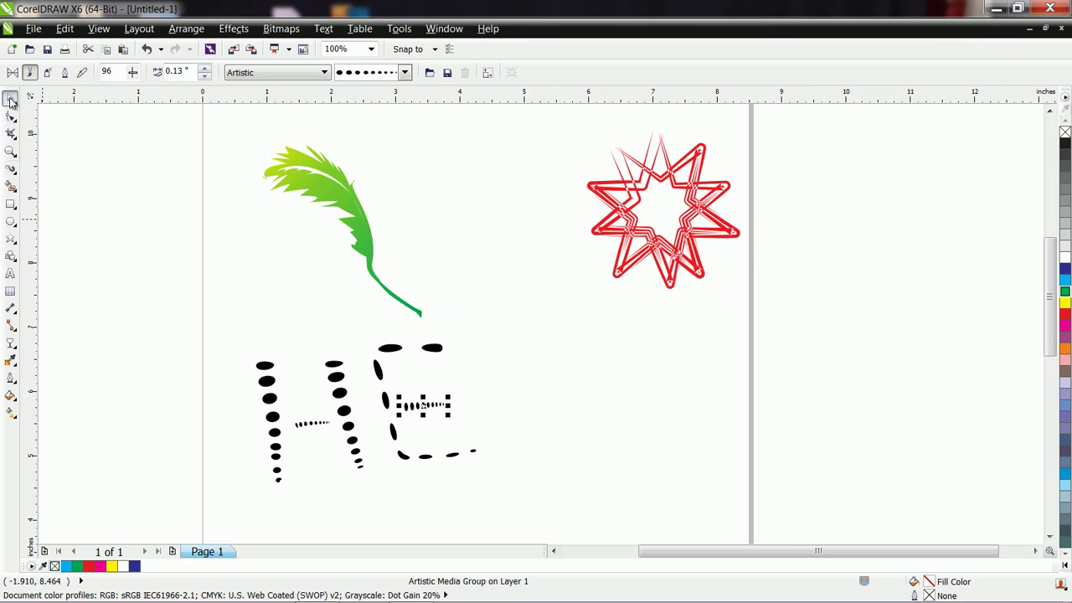
{"action": "left_click", "coordinate": [555, 427]}
{"action": "left_click_drag", "start_coordinate": [243, 343], "coordinate": [537, 479]}
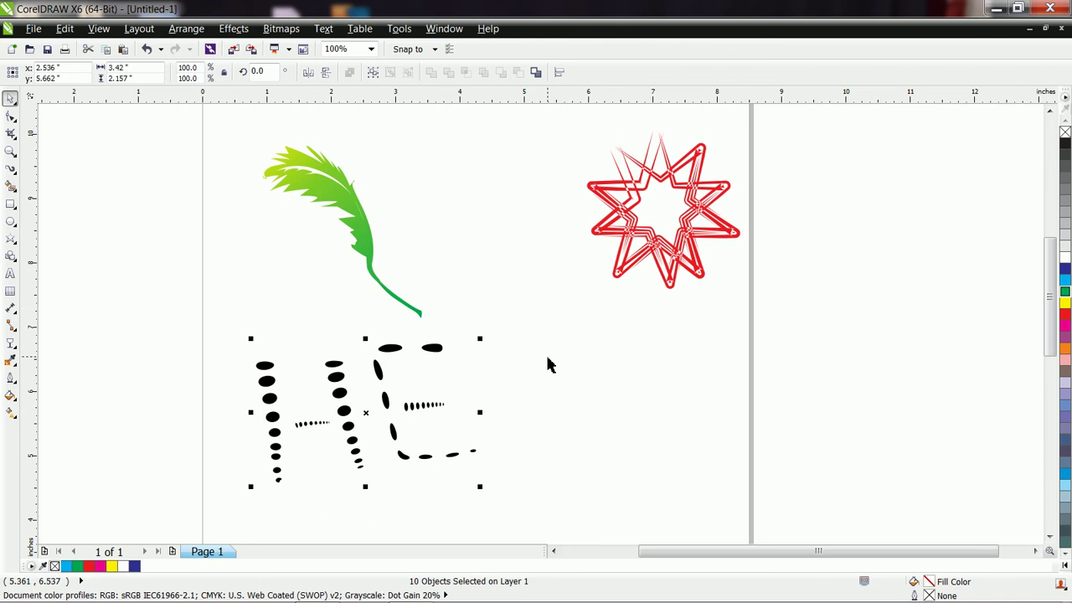
{"action": "left_click", "coordinate": [368, 258]}
{"action": "left_click", "coordinate": [471, 280]}
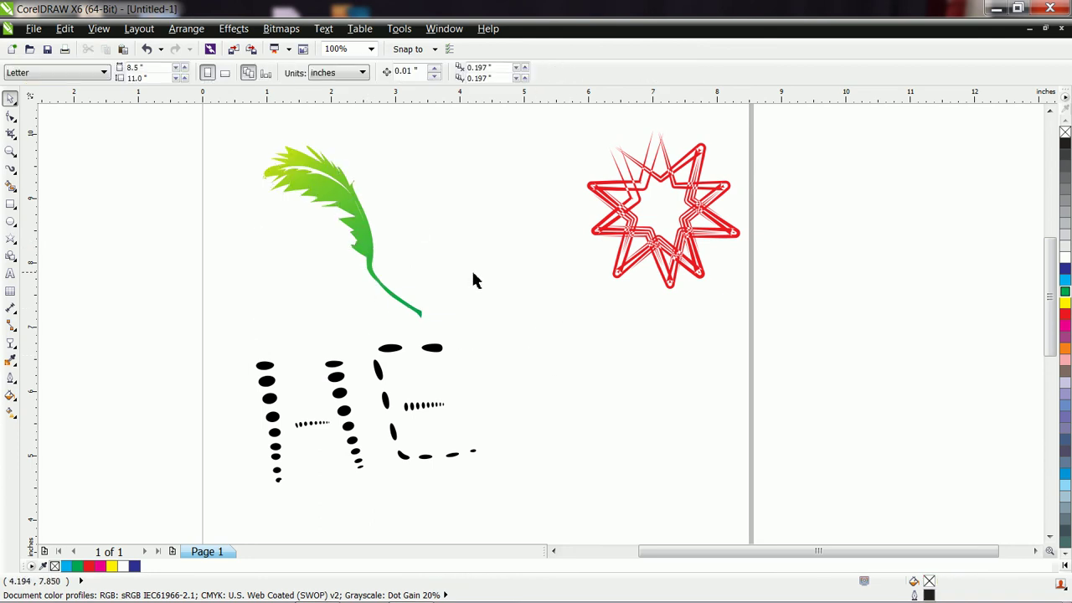
{"action": "left_click", "coordinate": [659, 256]}
{"action": "left_click", "coordinate": [613, 365]}
Draw a near-vertical stroke below the red star with the Artistic category's purple diamond lattice brush.
{"action": "left_click", "coordinate": [11, 168]}
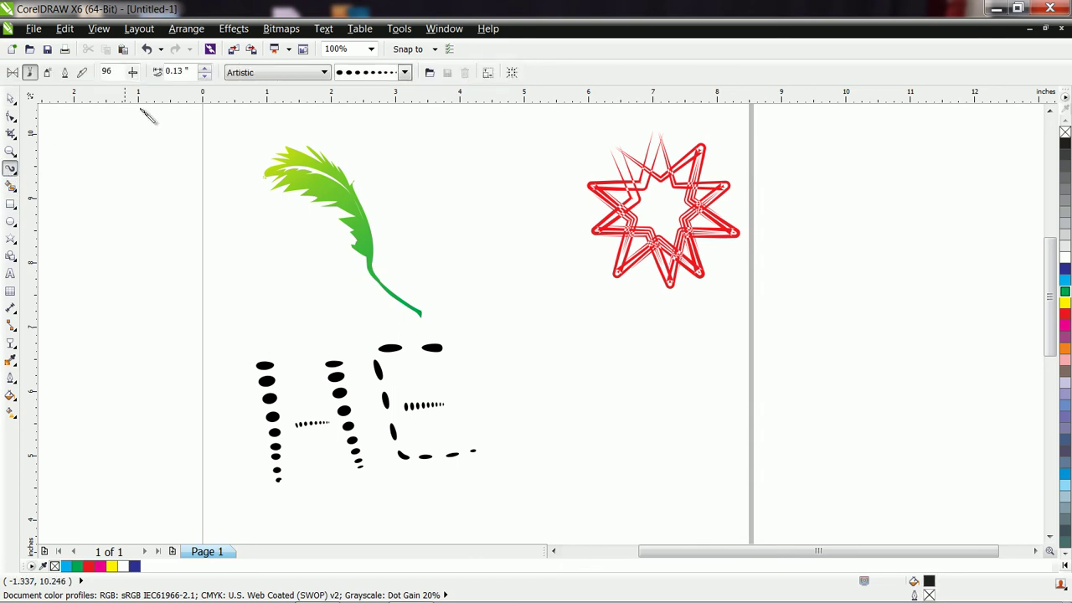
{"action": "left_click", "coordinate": [405, 72]}
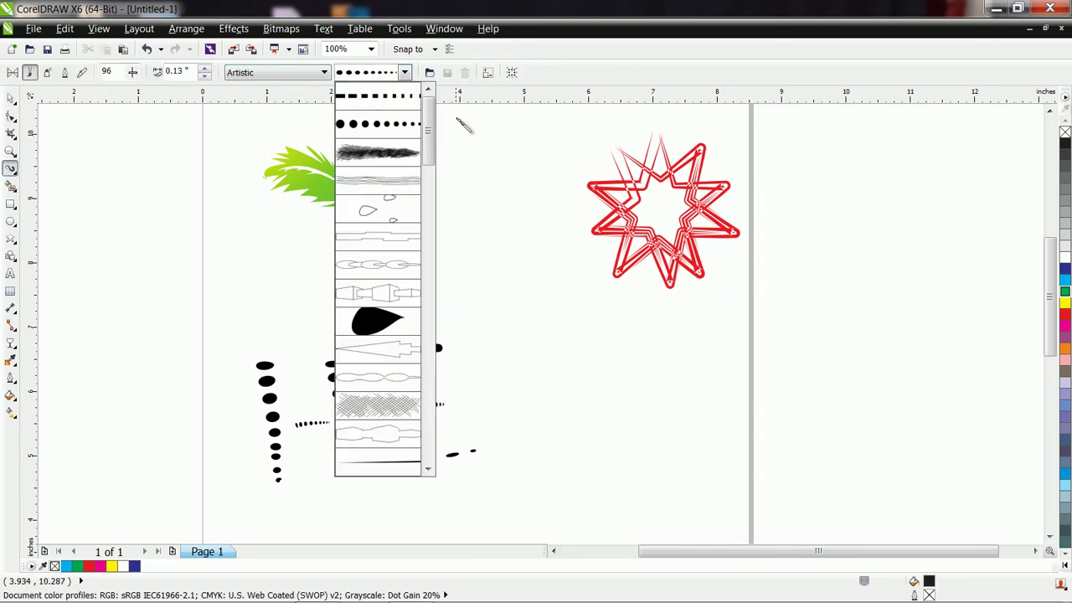
{"action": "left_click_drag", "start_coordinate": [429, 146], "coordinate": [427, 467]}
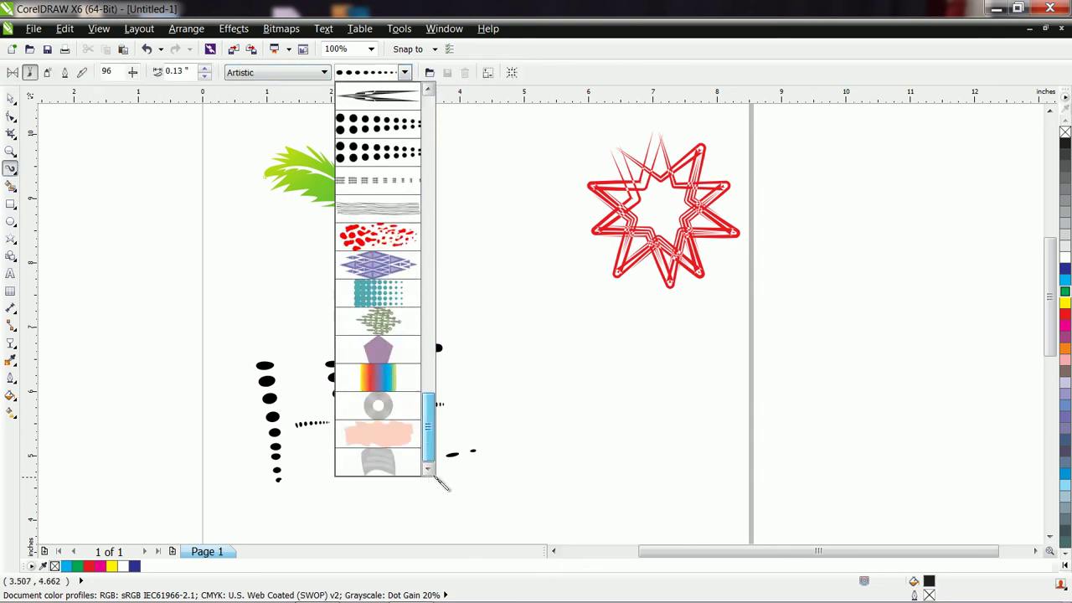
{"action": "left_click", "coordinate": [578, 373]}
{"action": "left_click", "coordinate": [405, 72]}
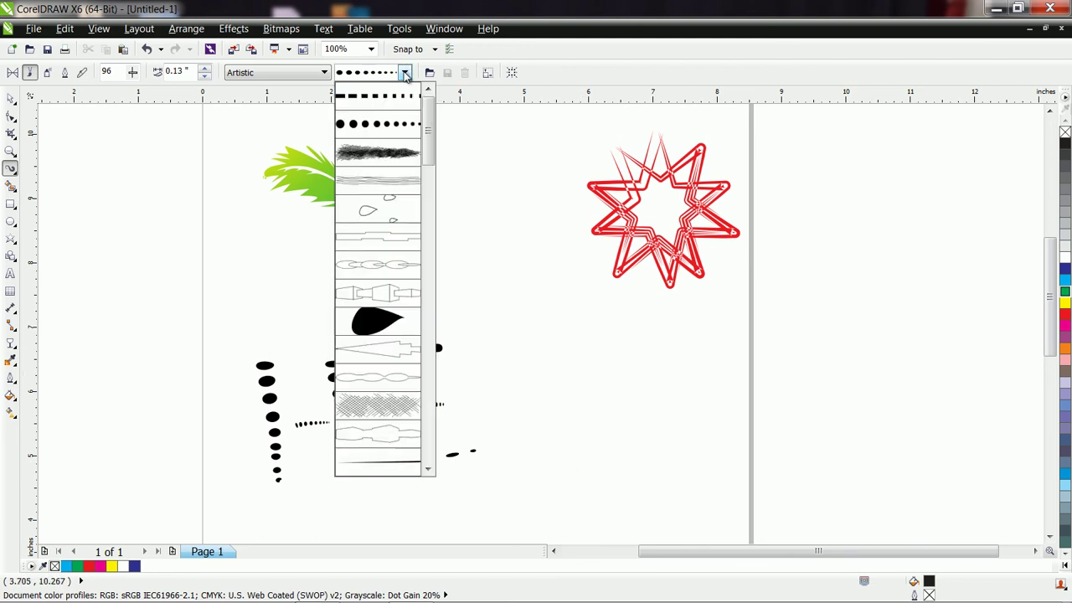
{"action": "left_click_drag", "start_coordinate": [429, 134], "coordinate": [429, 446]}
{"action": "left_click", "coordinate": [378, 259]}
{"action": "left_click_drag", "start_coordinate": [584, 471], "coordinate": [568, 345]}
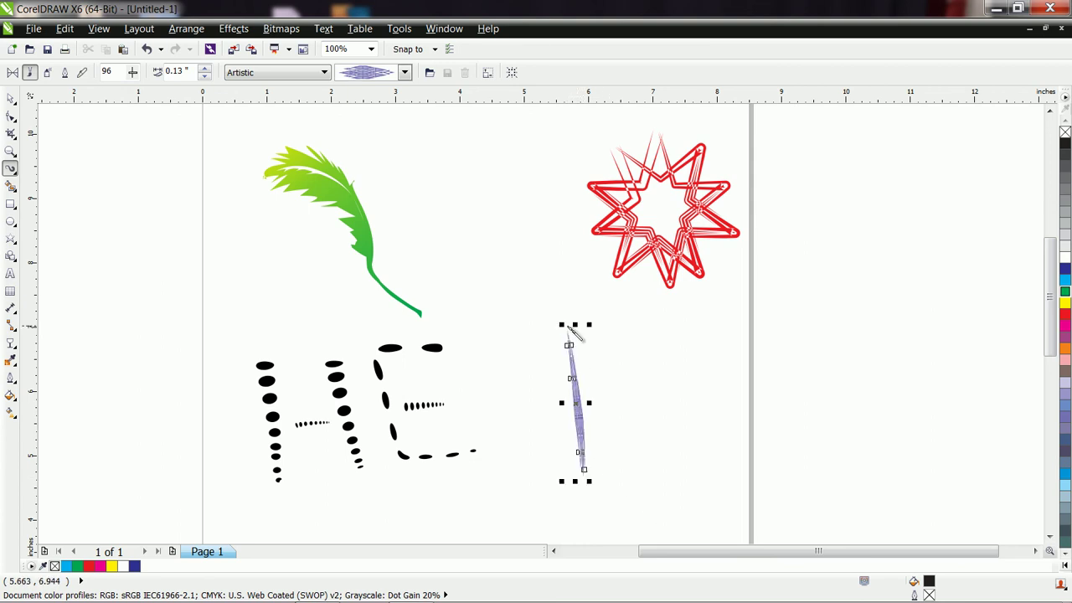
Widen the purple lattice stroke to 0.93 inch and deselect it.
{"action": "left_click", "coordinate": [205, 69]}
{"action": "left_click", "coordinate": [204, 75]}
{"action": "left_click", "coordinate": [205, 75]}
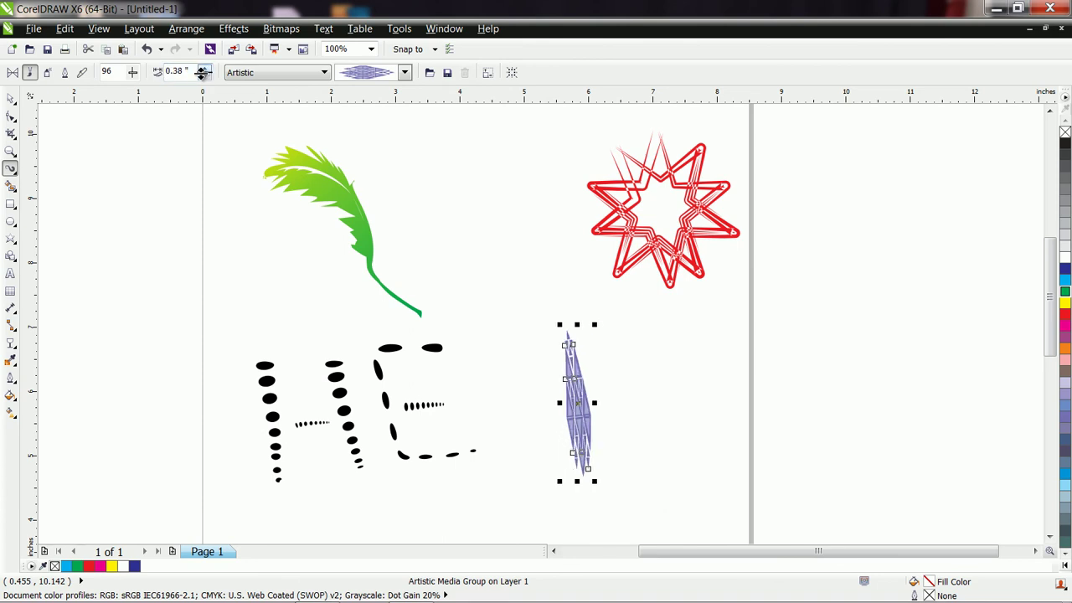
{"action": "left_click", "coordinate": [204, 68]}
{"action": "left_click", "coordinate": [205, 69]}
{"action": "left_click", "coordinate": [204, 68]}
{"action": "left_click", "coordinate": [204, 68]}
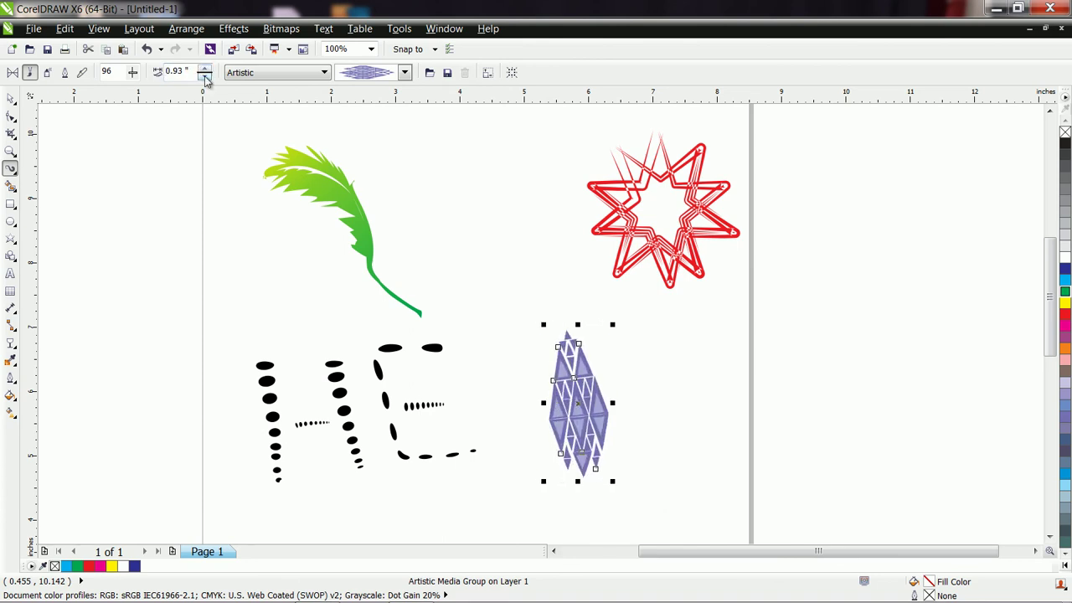
{"action": "left_click", "coordinate": [712, 400]}
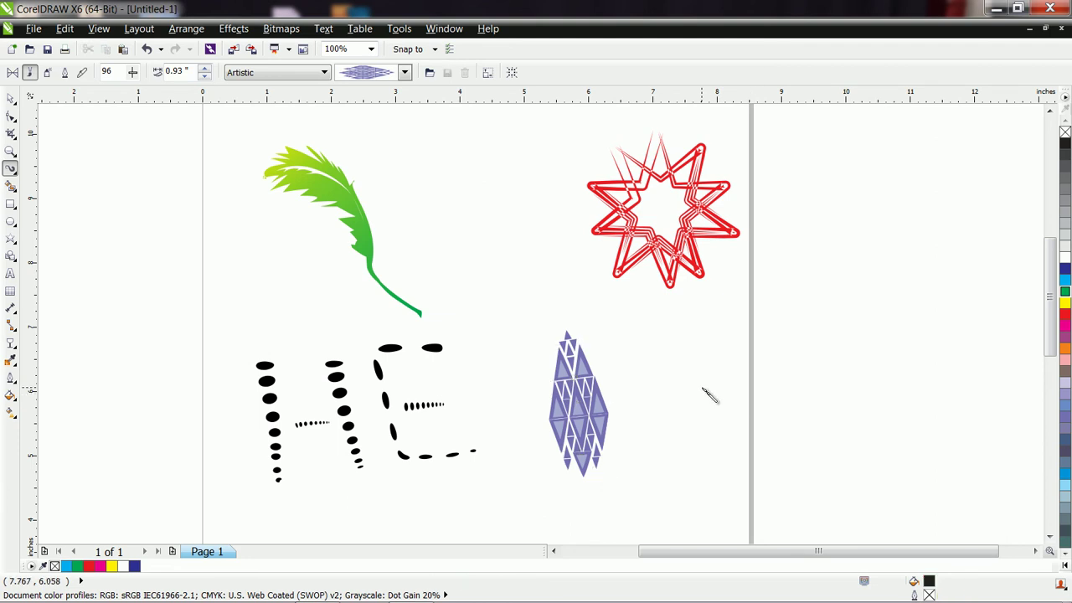